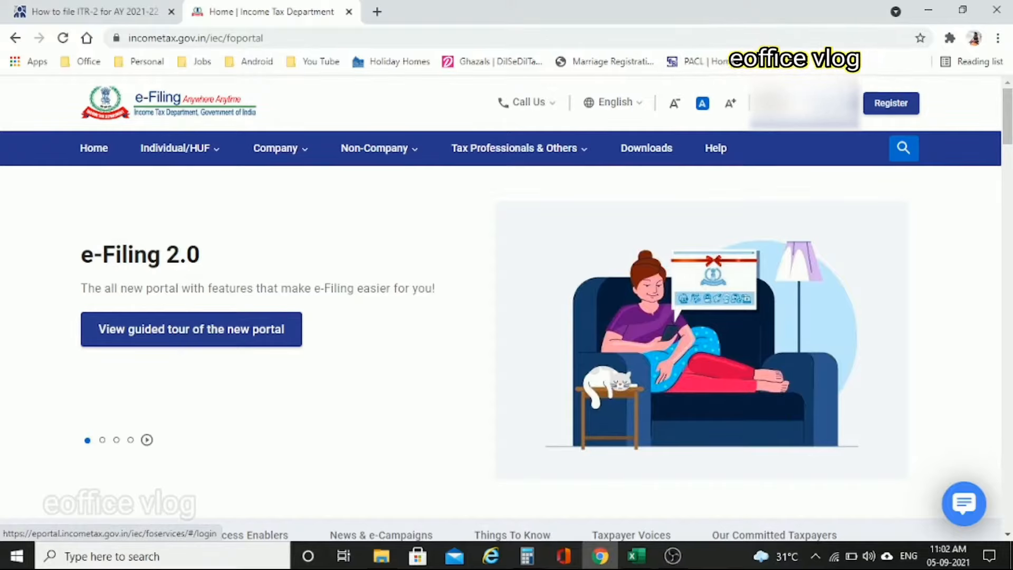
# Log in to the e-Filing portal with the saved user ID and account password.
pyautogui.click(804, 103)
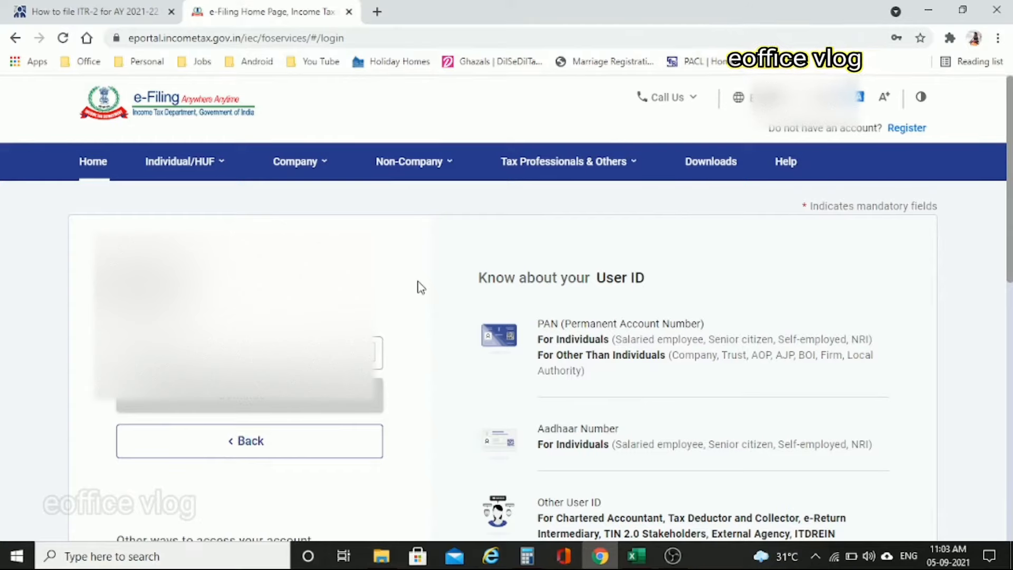
pyautogui.scroll(-2, 419, 285)
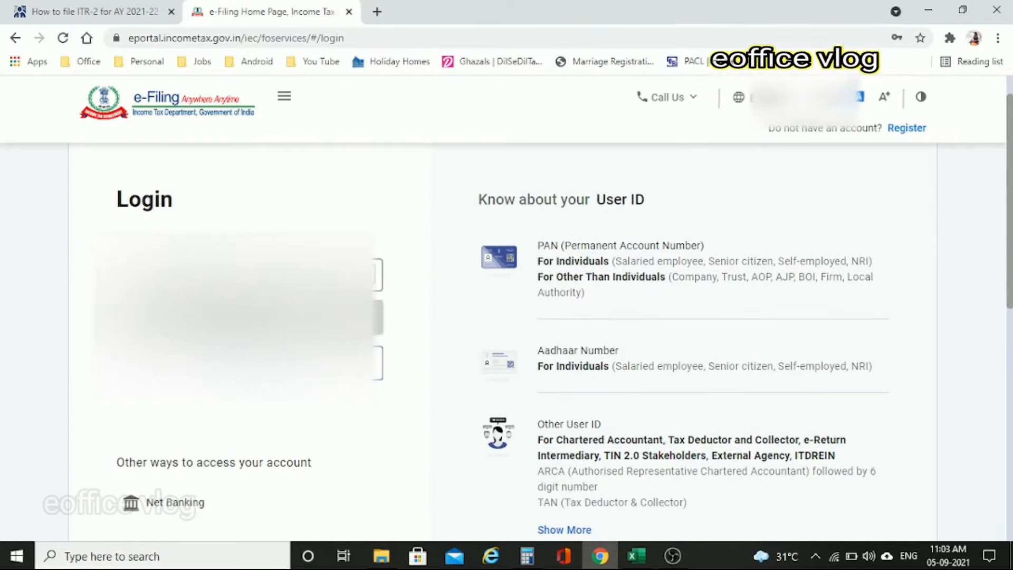
pyautogui.click(245, 275)
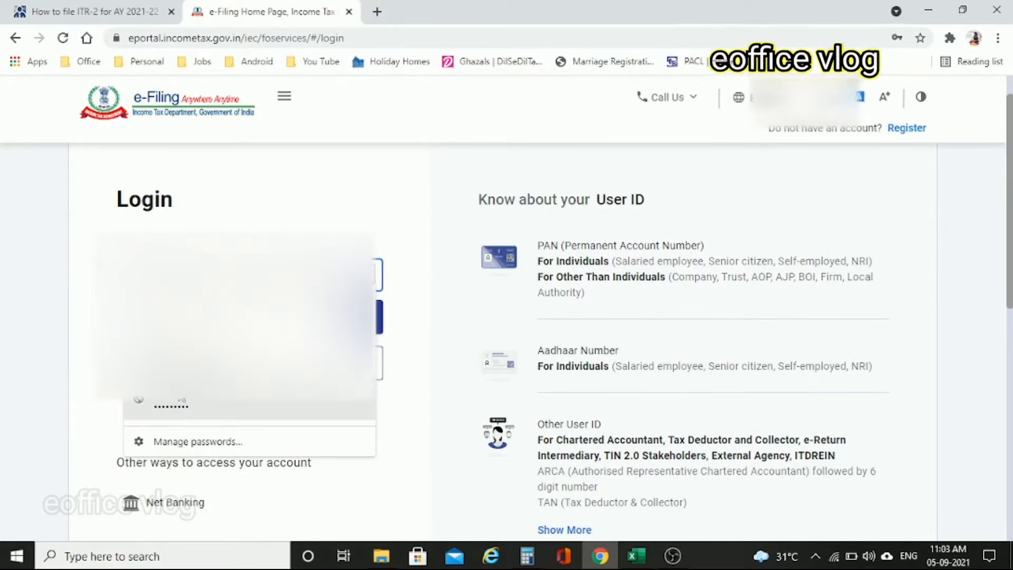
pyautogui.click(181, 401)
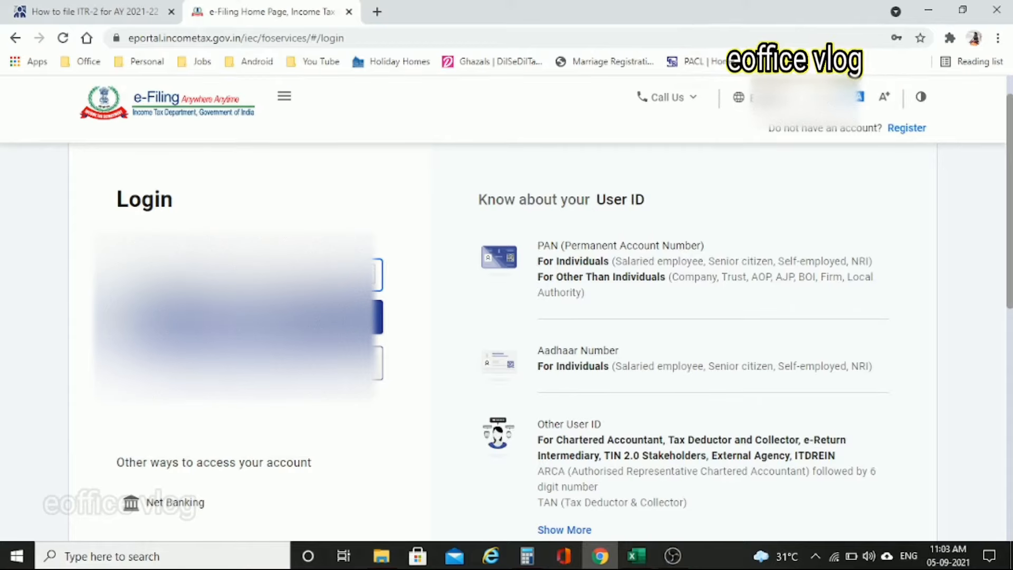
pyautogui.click(264, 317)
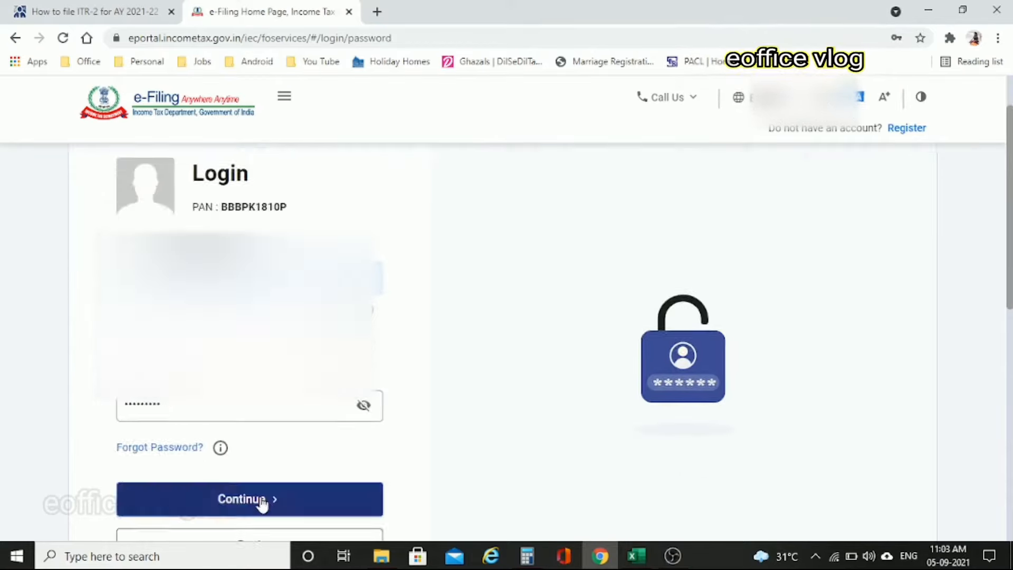
pyautogui.click(264, 501)
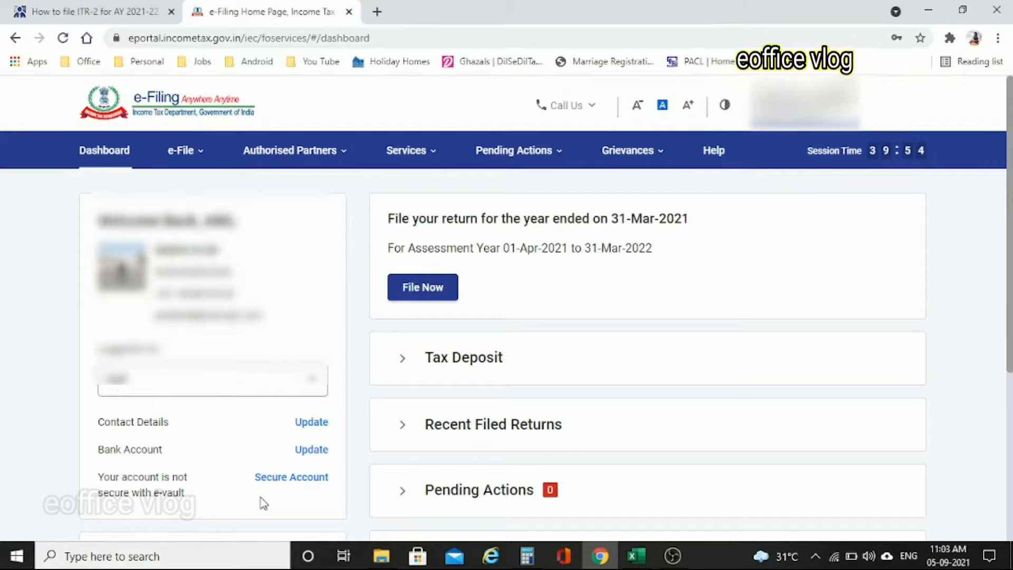
# Start filing an income tax return for assessment year 2021-22 (Current A.Y.) with Online as the filing mode.
pyautogui.click(448, 289)
pyautogui.click(258, 320)
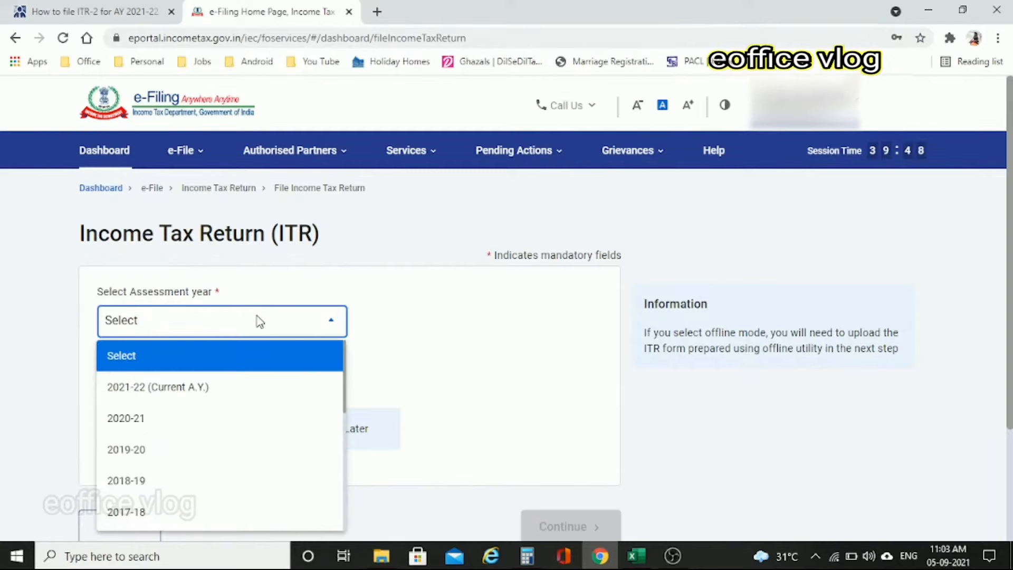
pyautogui.click(164, 388)
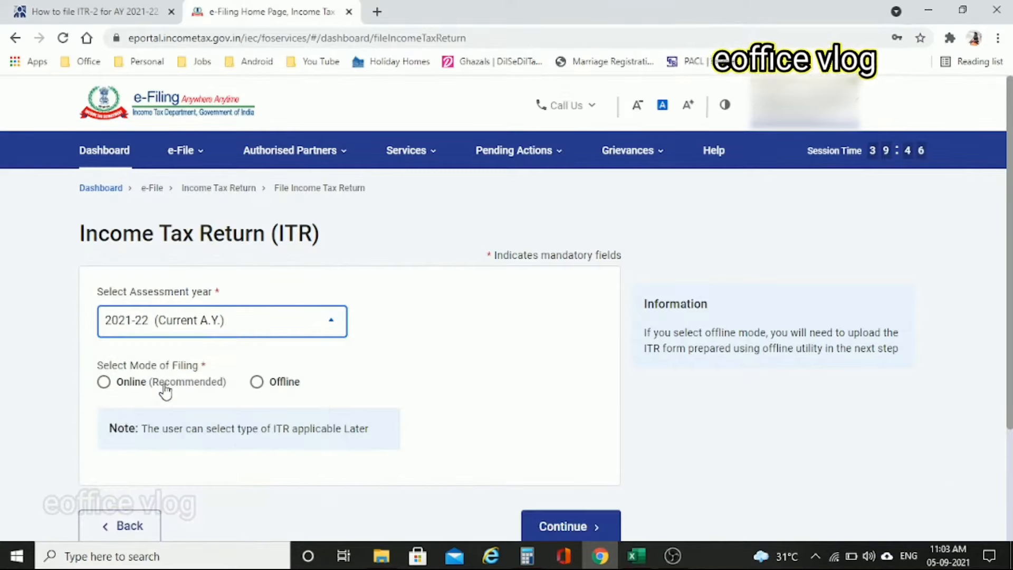
pyautogui.click(105, 384)
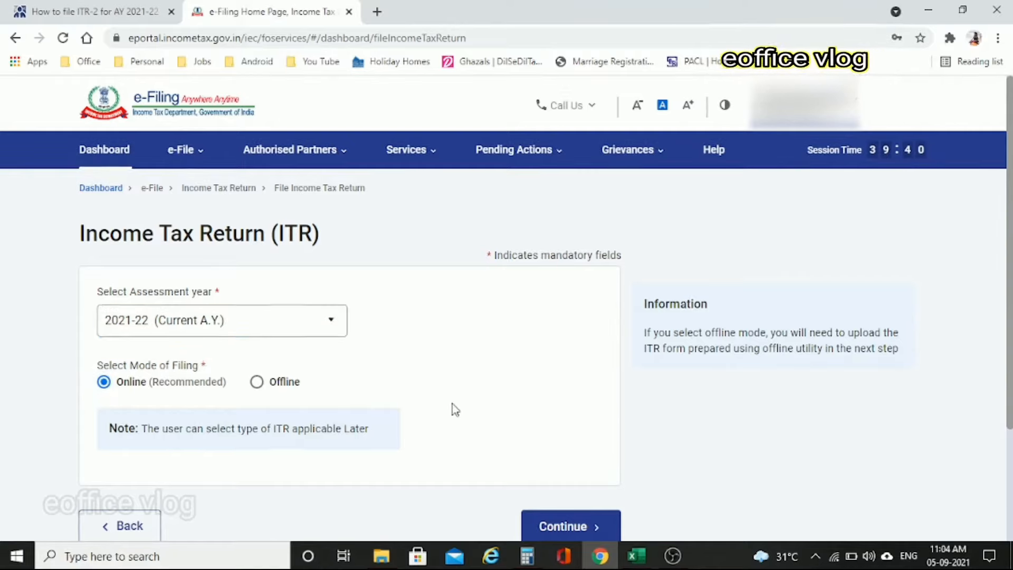
pyautogui.click(928, 10)
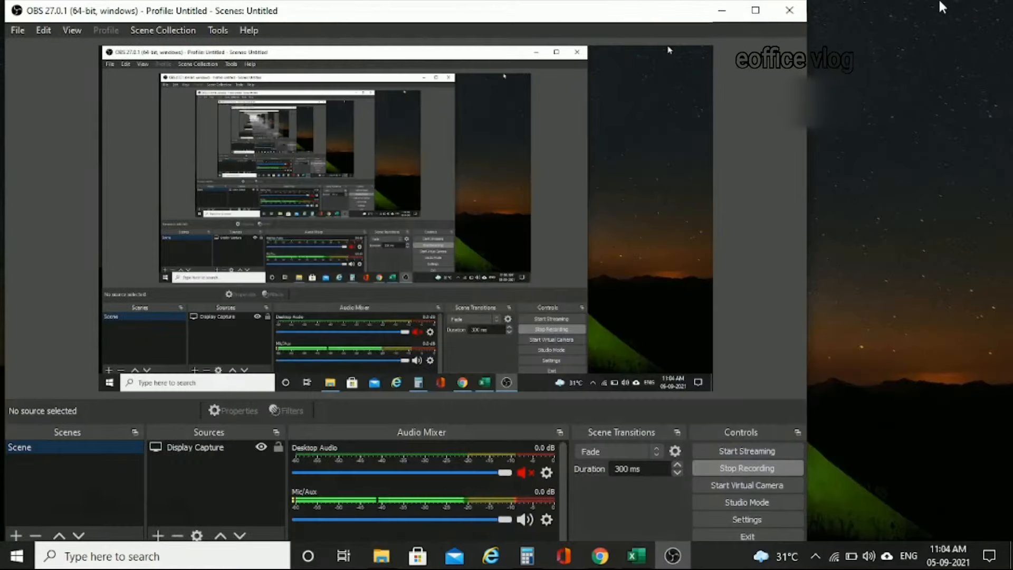
pyautogui.click(719, 9)
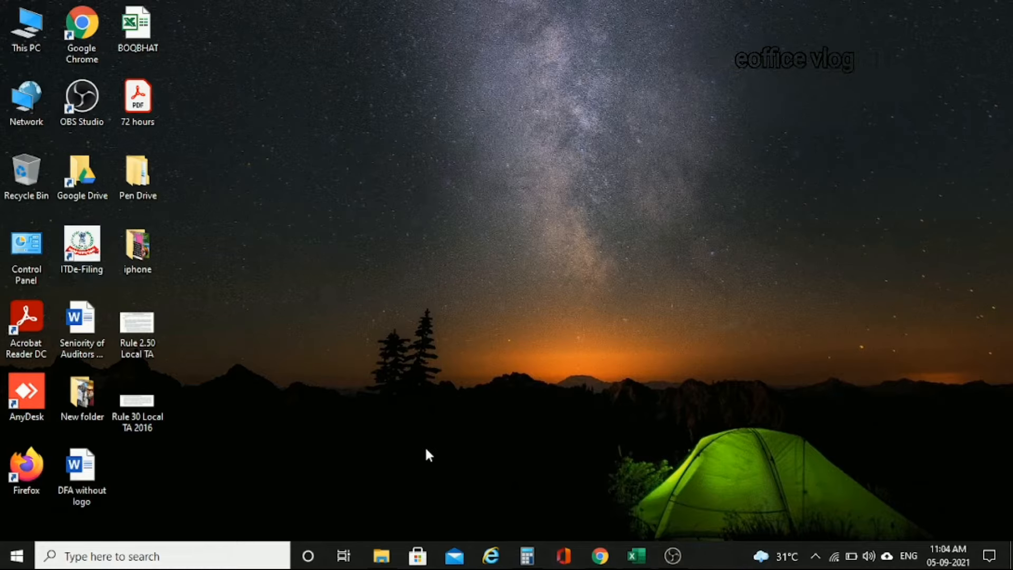
pyautogui.click(600, 556)
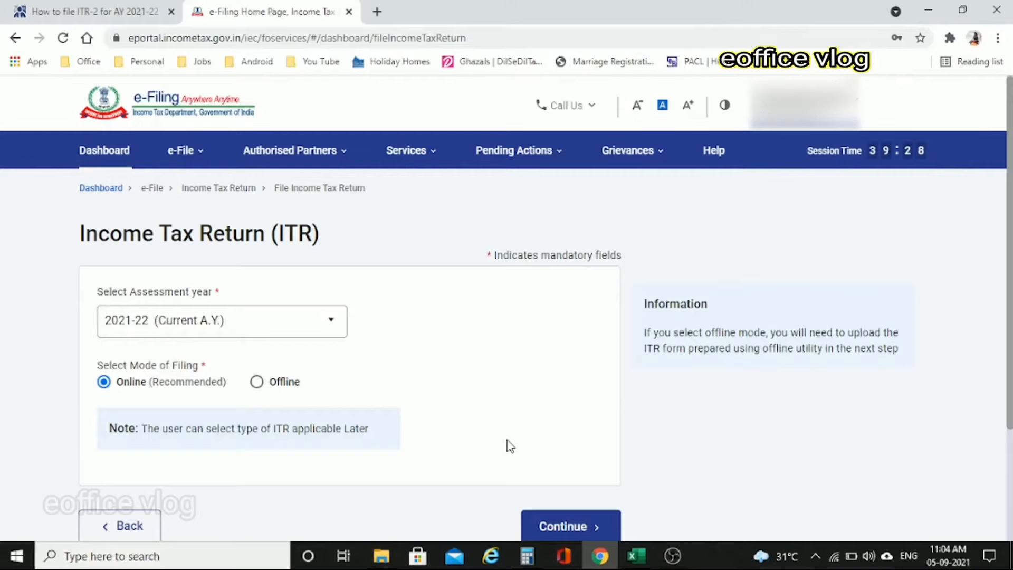
# Start a new filing instead of resuming the ITR-1 draft, and proceed with the Individual status.
pyautogui.scroll(-1, 508, 444)
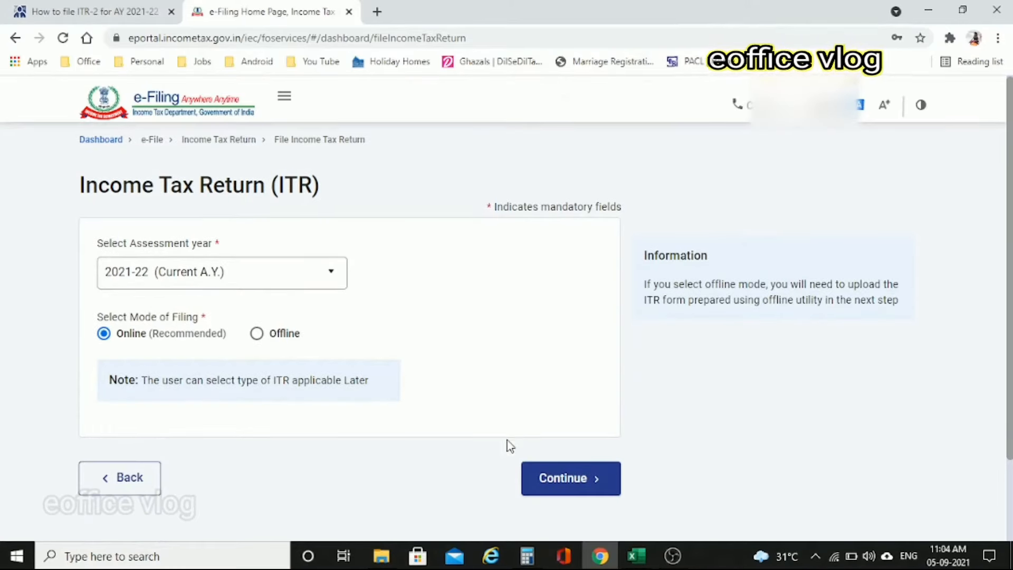
pyautogui.click(560, 477)
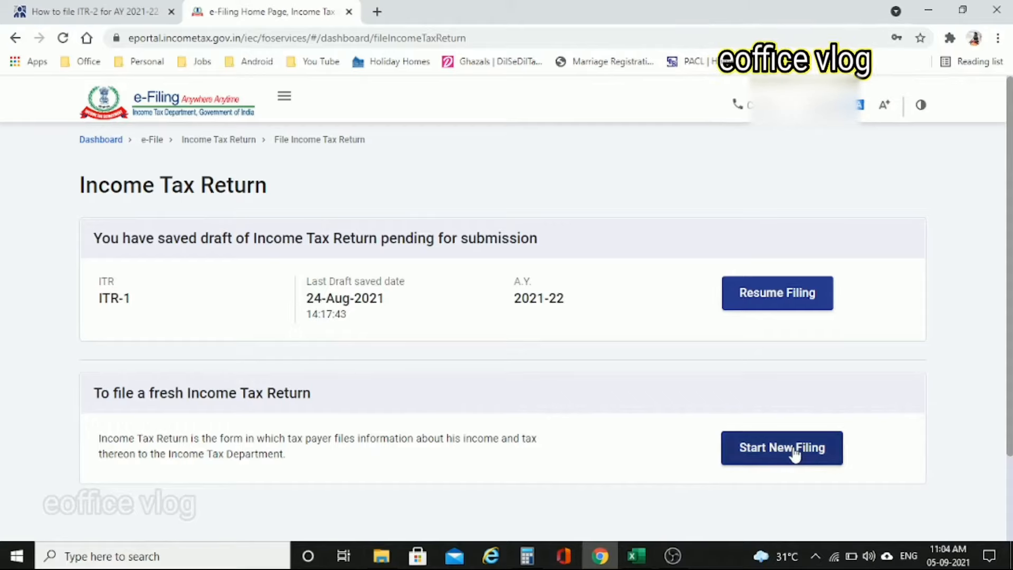
pyautogui.click(795, 453)
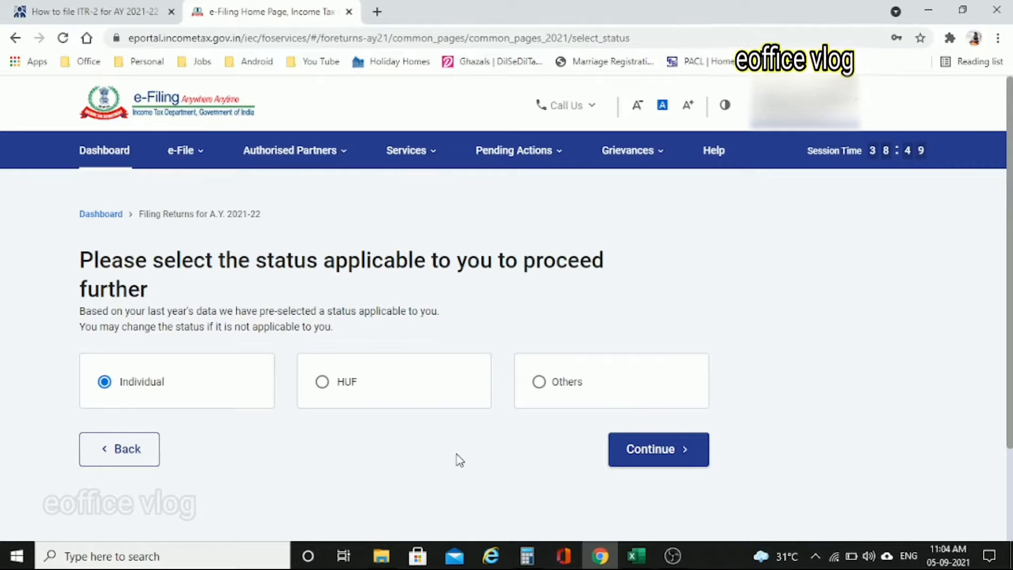
pyautogui.click(667, 460)
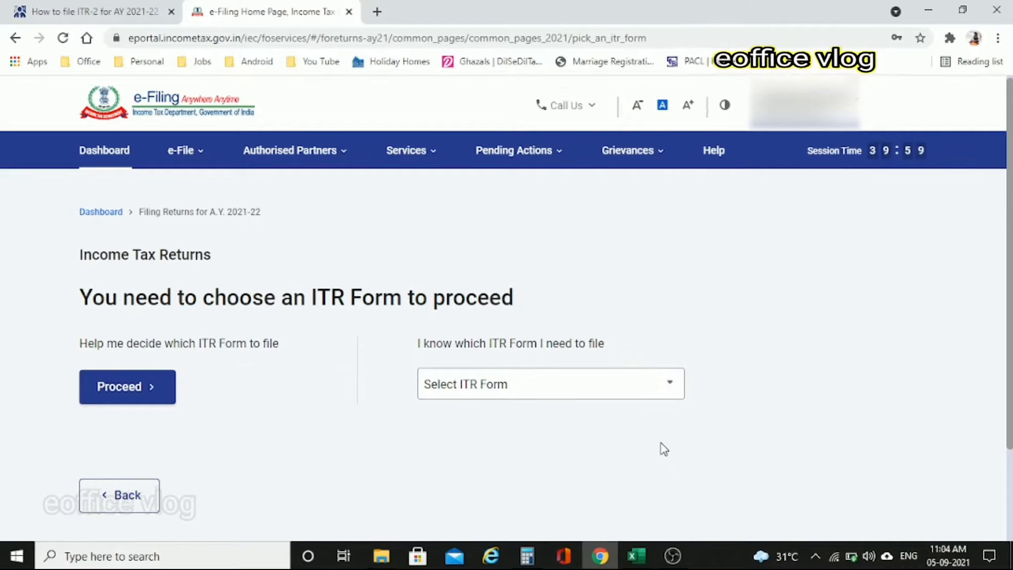
# Choose ITR - 2 as the form to file and proceed with it.
pyautogui.scroll(-2, 664, 448)
pyautogui.click(565, 309)
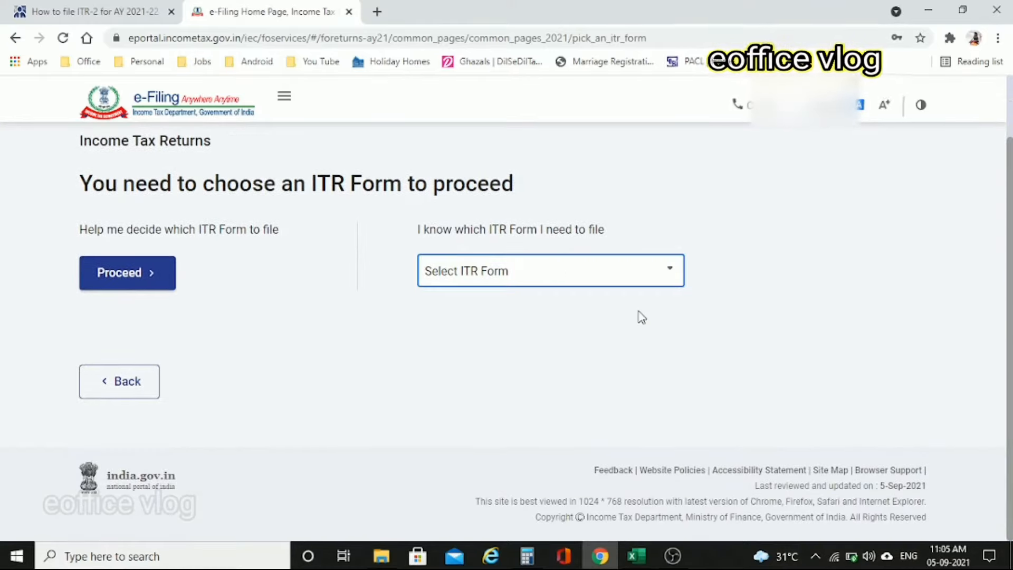
pyautogui.click(586, 276)
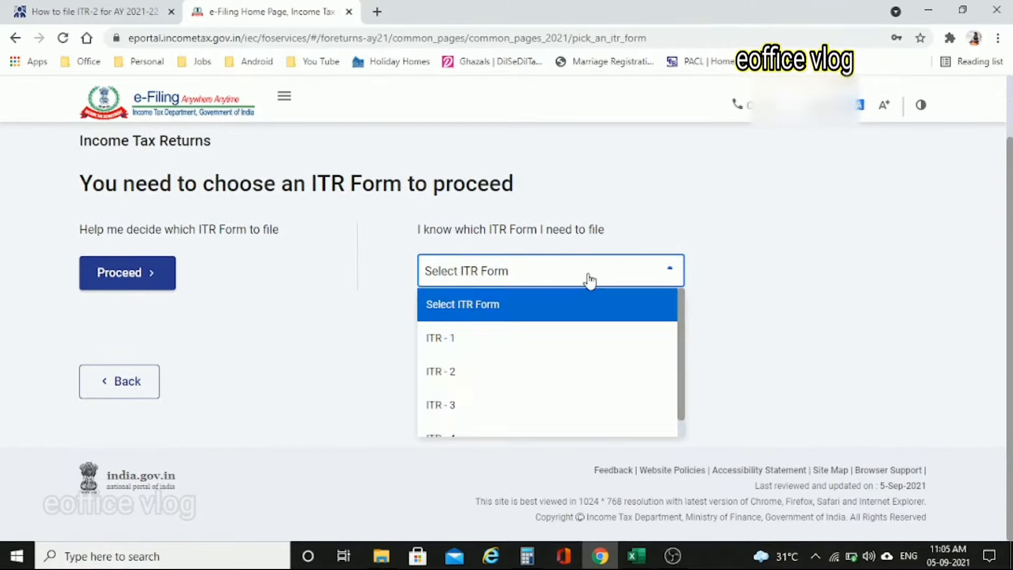
pyautogui.click(447, 373)
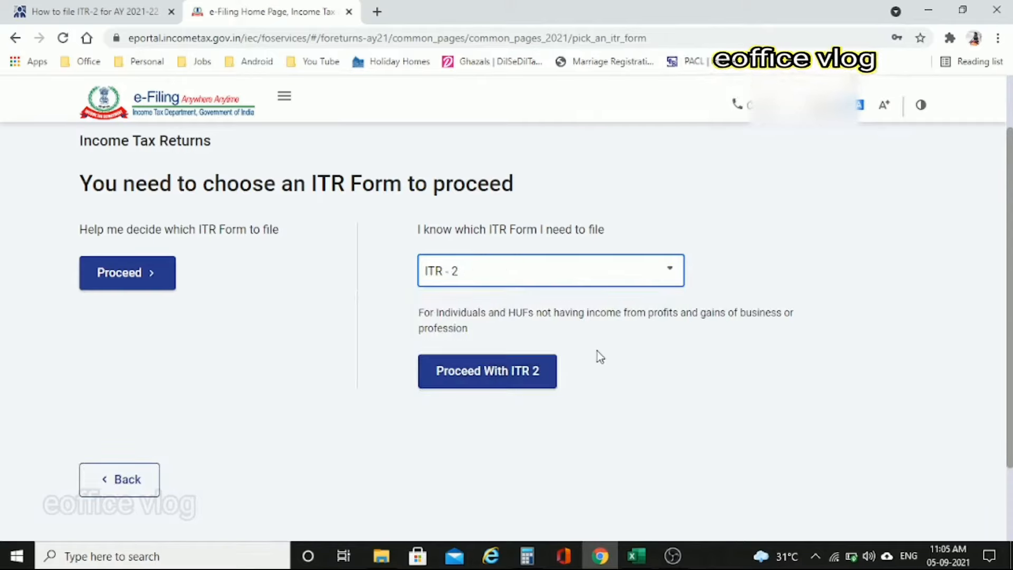
pyautogui.click(510, 374)
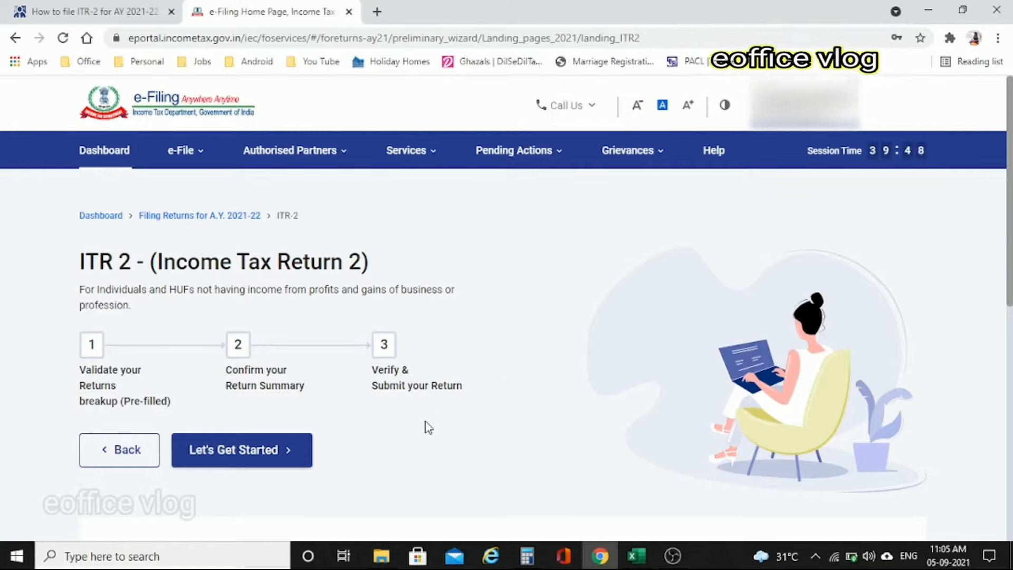
# Begin the ITR-2 return and give "Taxable income is more than basic exemption limit" as the filing reason.
pyautogui.scroll(-1, 428, 427)
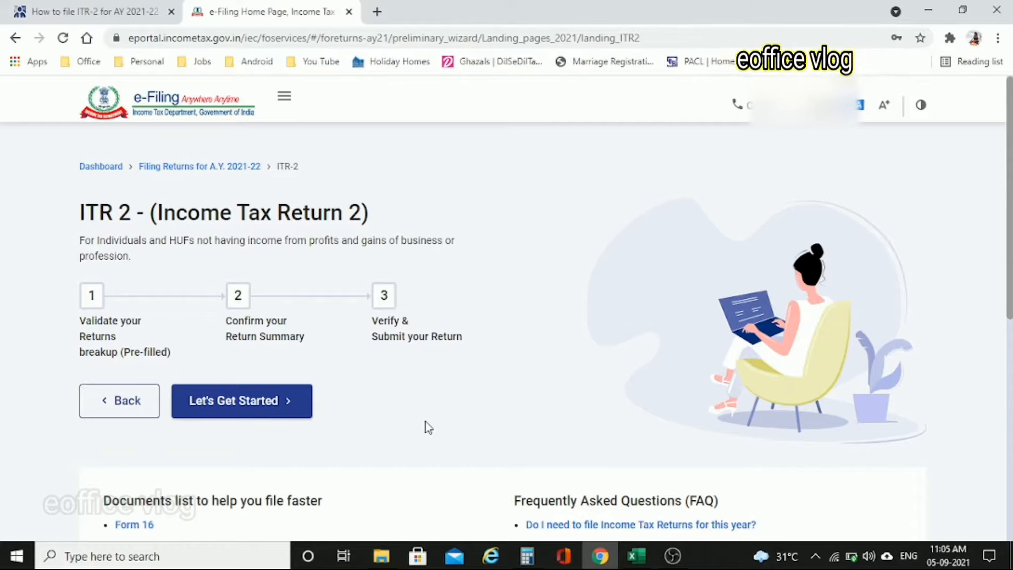
pyautogui.click(252, 402)
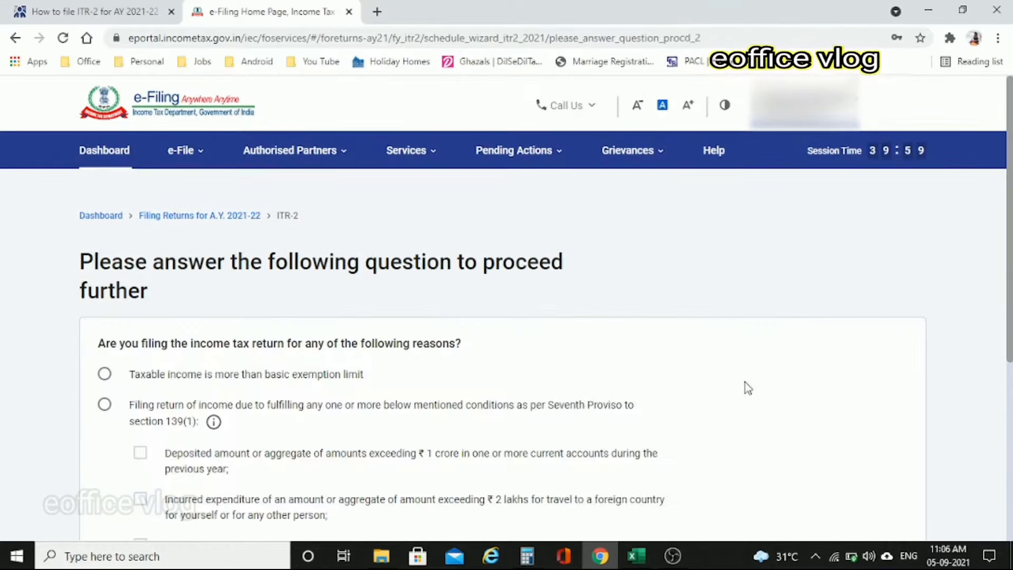
pyautogui.scroll(-3, 747, 387)
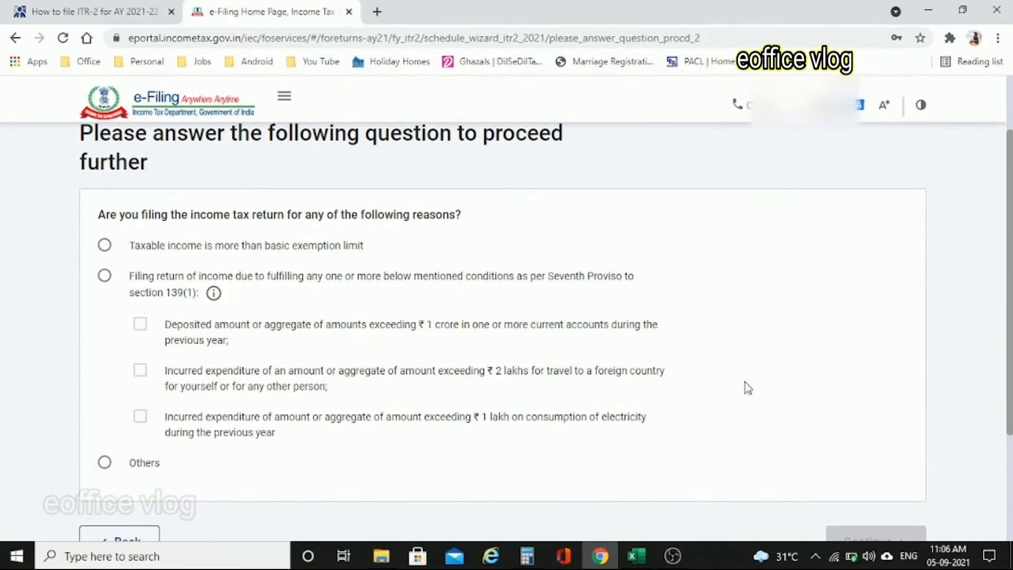
pyautogui.scroll(-1, 747, 388)
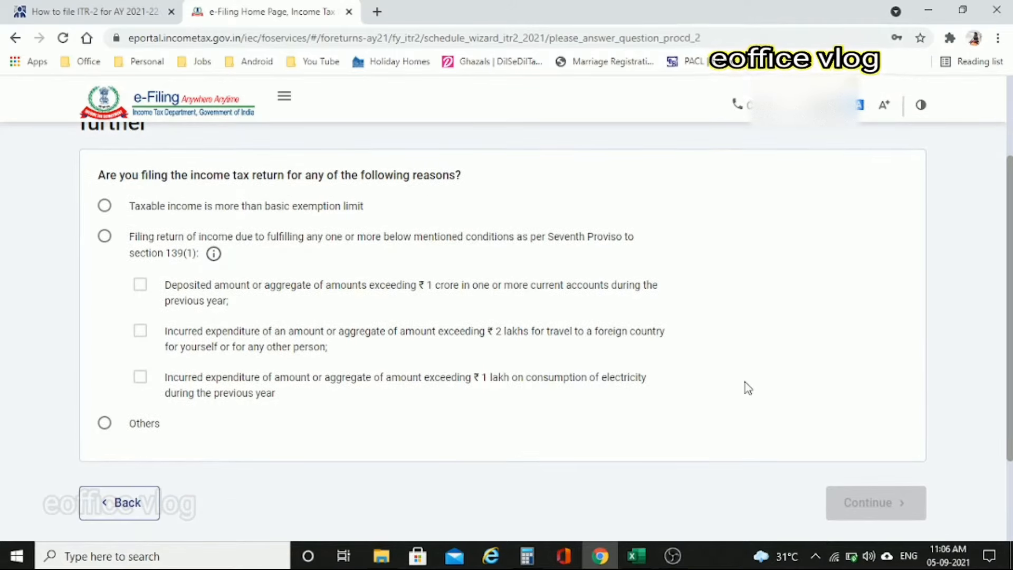
pyautogui.click(105, 207)
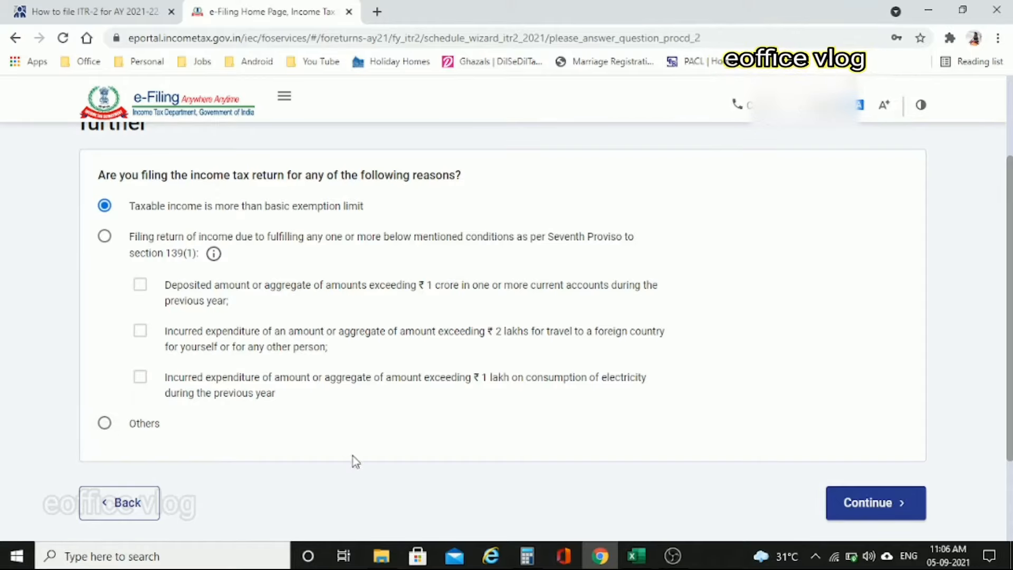
pyautogui.click(871, 504)
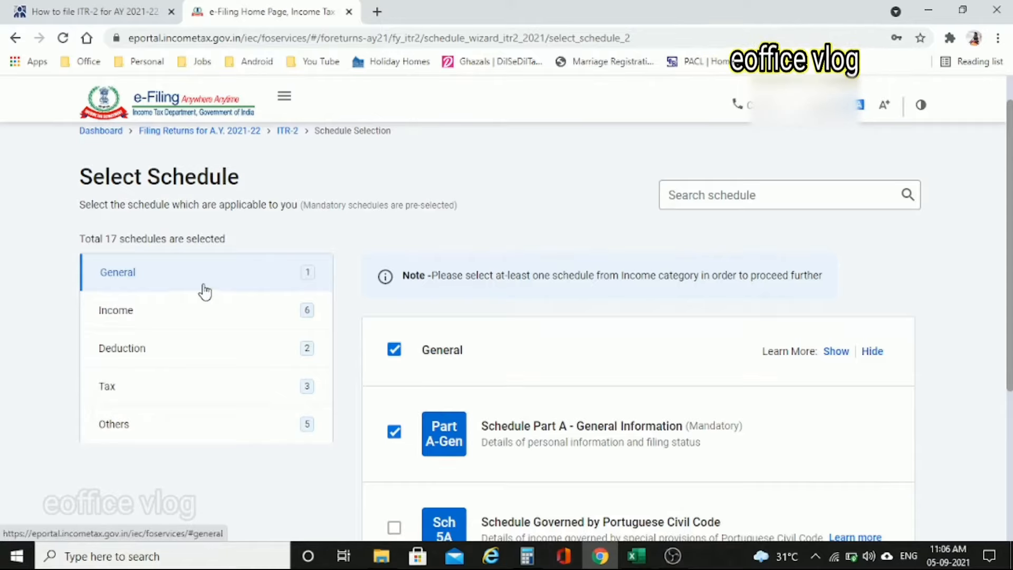
# Accept the preselected schedules without changes and skip the schedule questions.
pyautogui.scroll(-1, 258, 465)
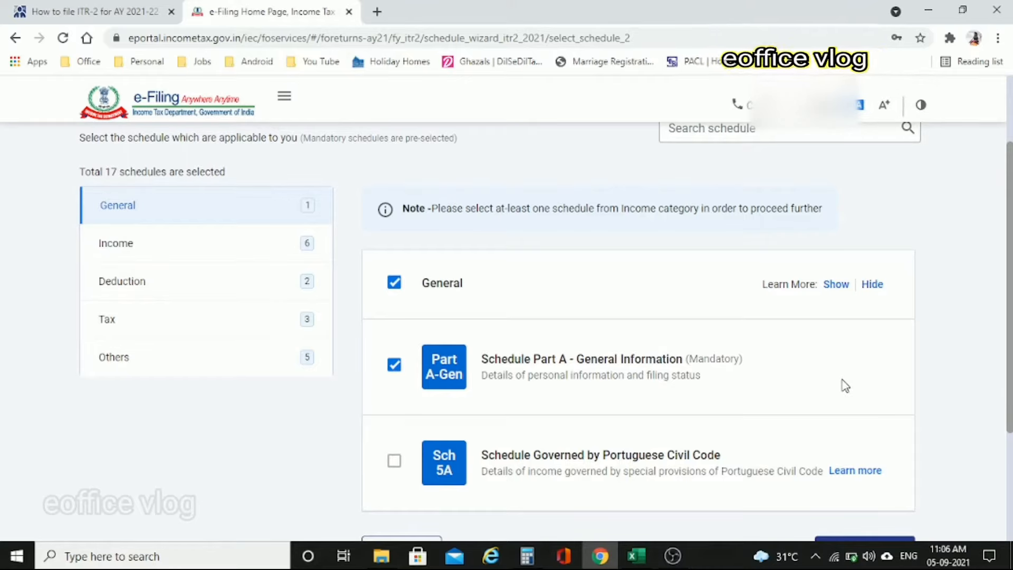
pyautogui.scroll(-1, 844, 385)
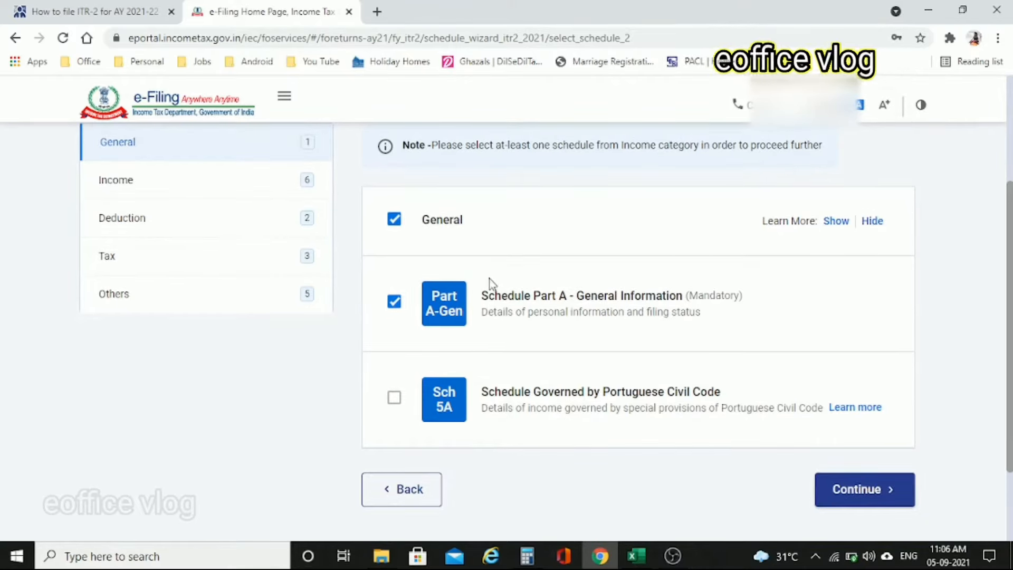
pyautogui.click(865, 501)
pyautogui.click(649, 396)
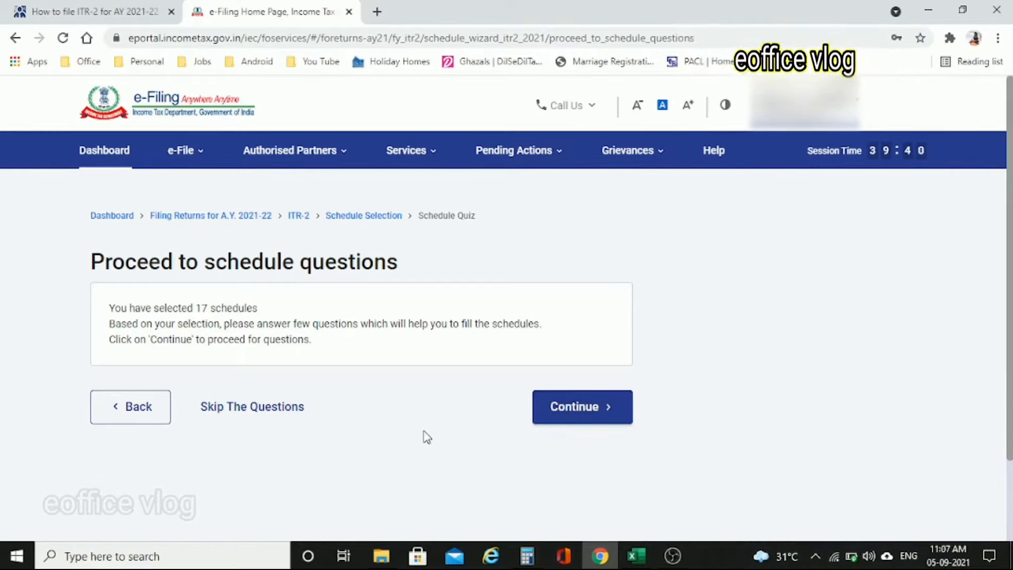
pyautogui.click(278, 417)
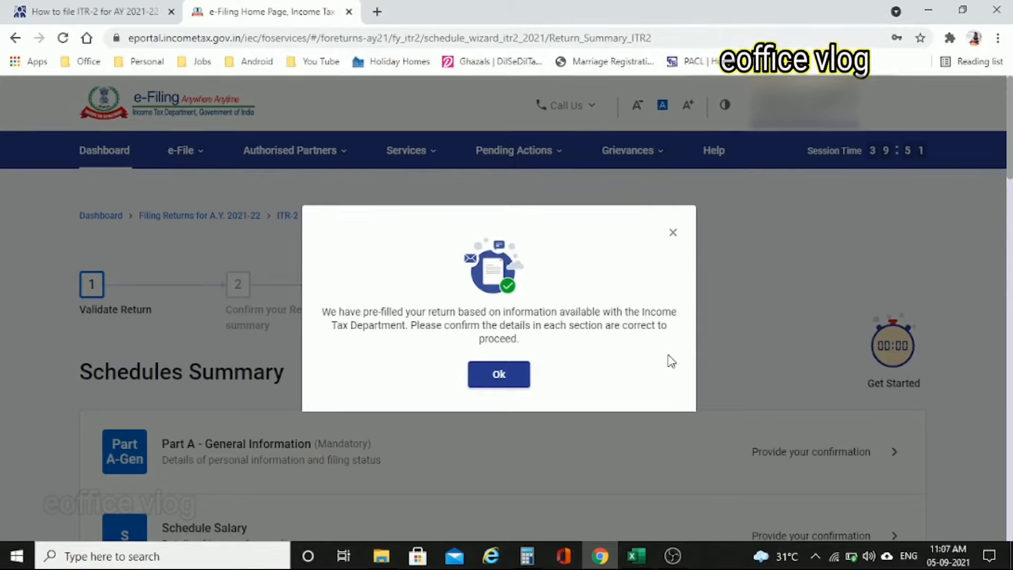
# Dismiss the pre-filled return notice and open Part A - General Information from the schedules summary.
pyautogui.click(494, 375)
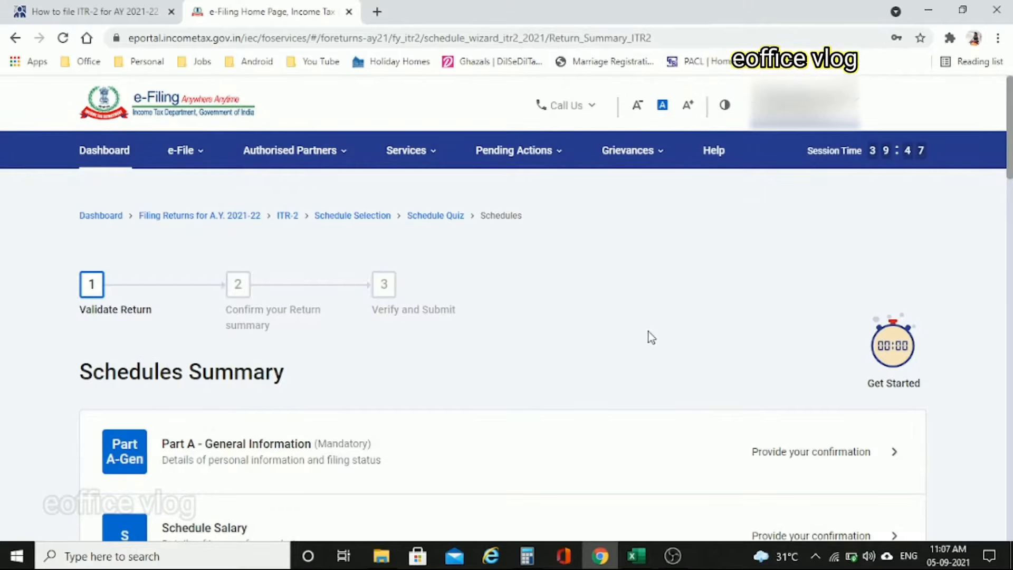
pyautogui.scroll(-2, 651, 338)
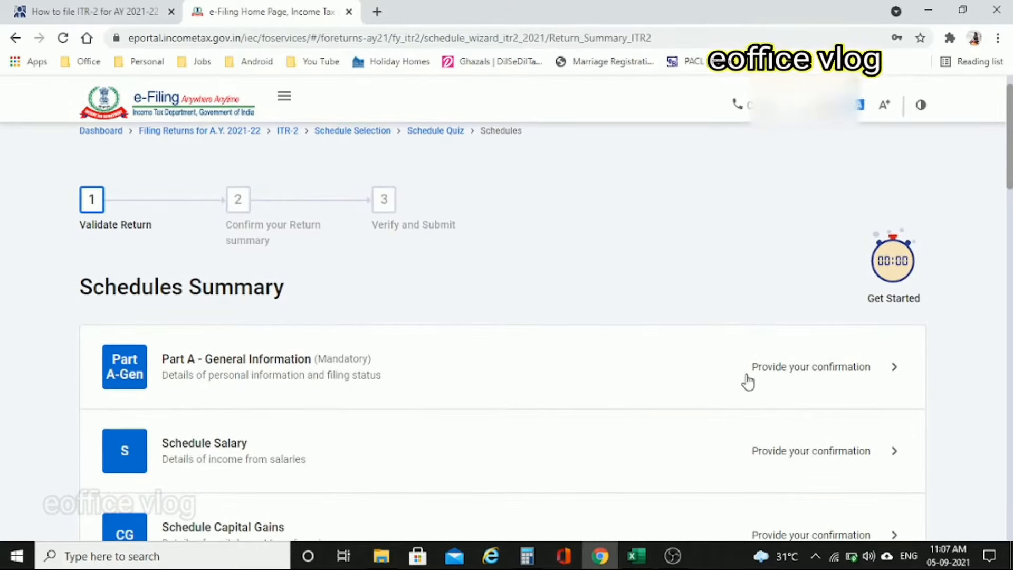
pyautogui.click(807, 368)
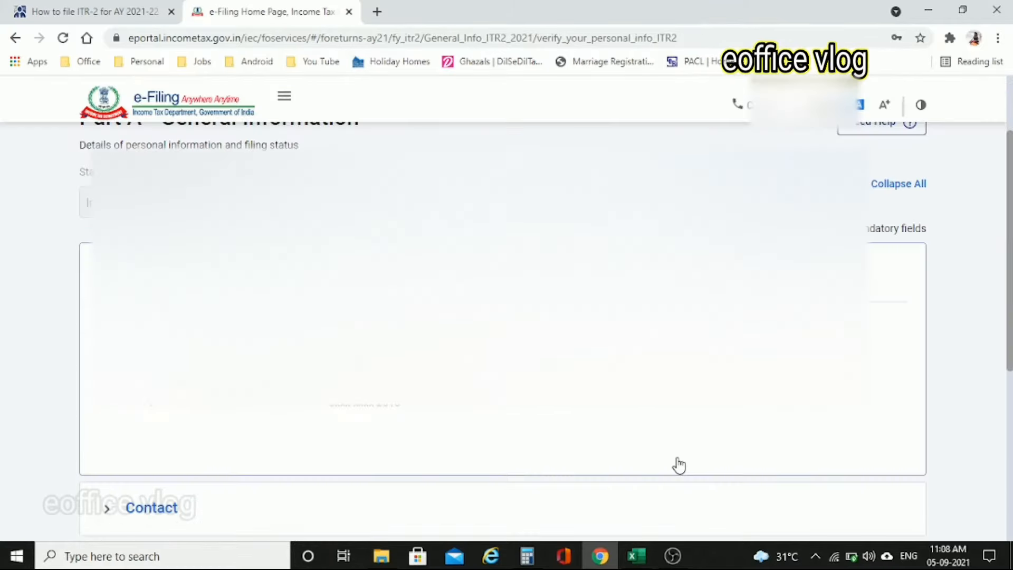
# Expand the filing status section of Part A - General Information, above Bank Details, to review its answers.
pyautogui.scroll(-3, 679, 465)
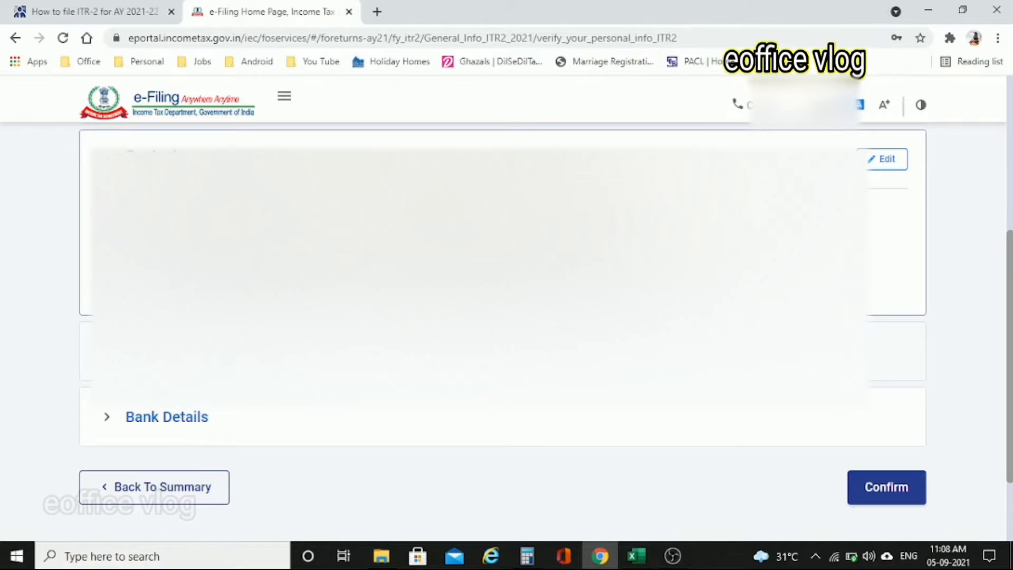
pyautogui.scroll(-1, 502, 306)
pyautogui.click(163, 307)
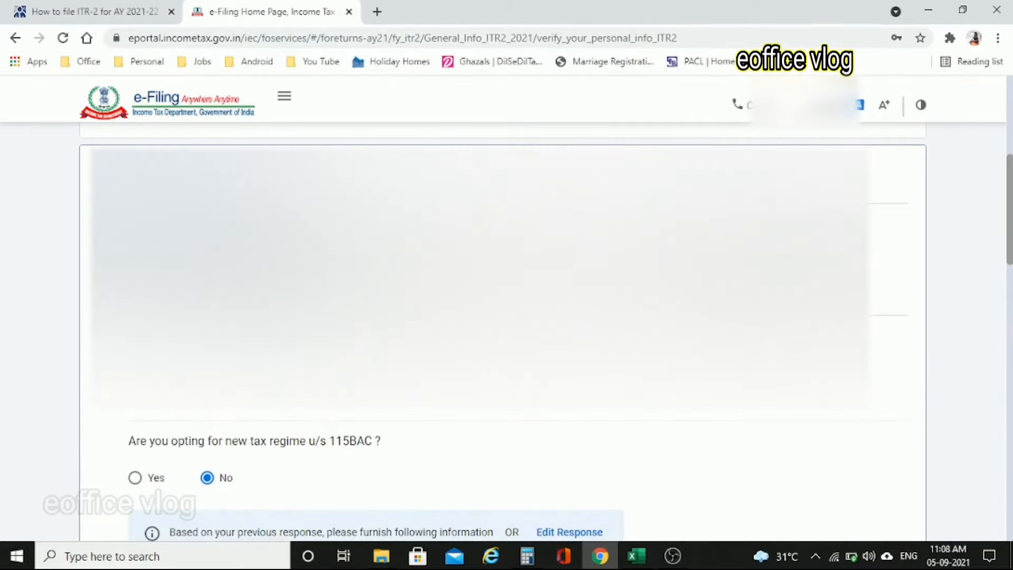
# Set the residential status to Resident, with the condition of being in India for 182 days or more during the previous year.
pyautogui.scroll(-1, 742, 388)
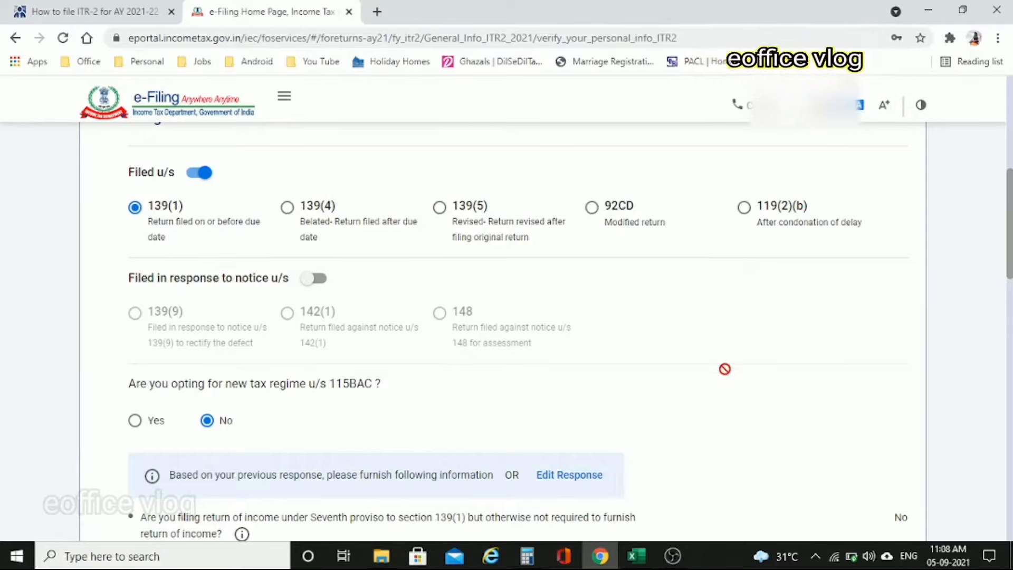
pyautogui.scroll(-1, 725, 369)
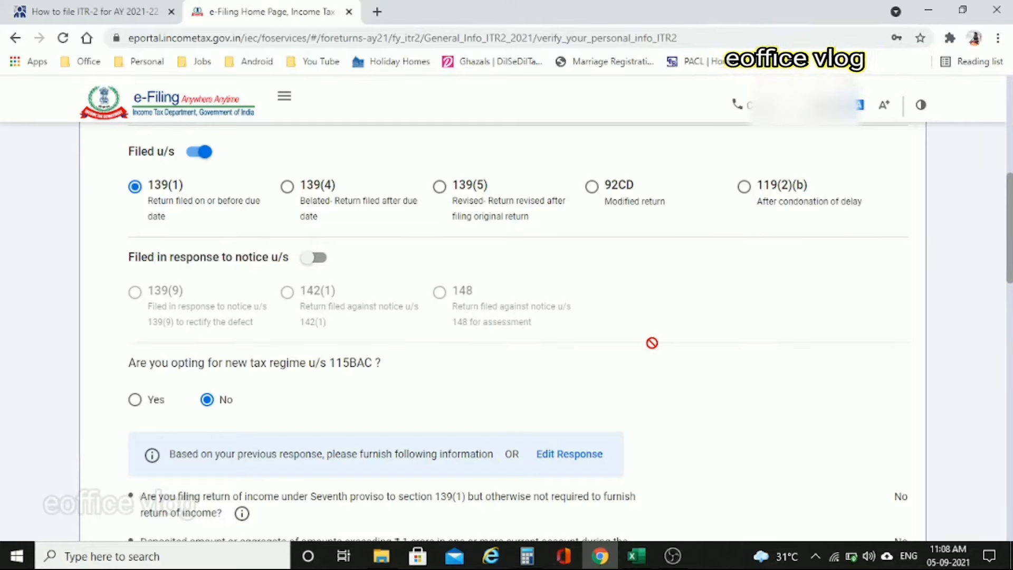
pyautogui.scroll(-2, 652, 343)
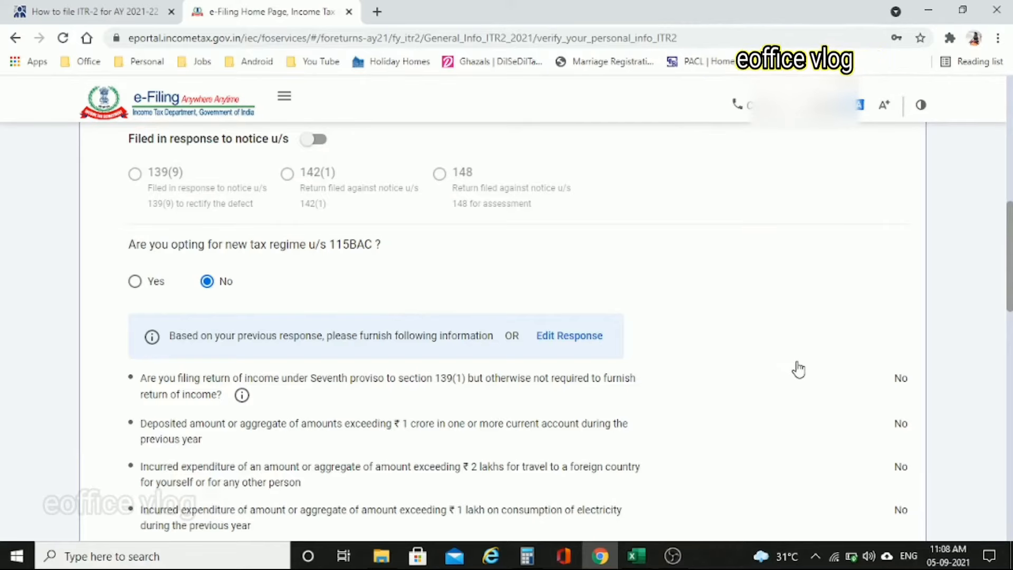
pyautogui.scroll(-1, 798, 369)
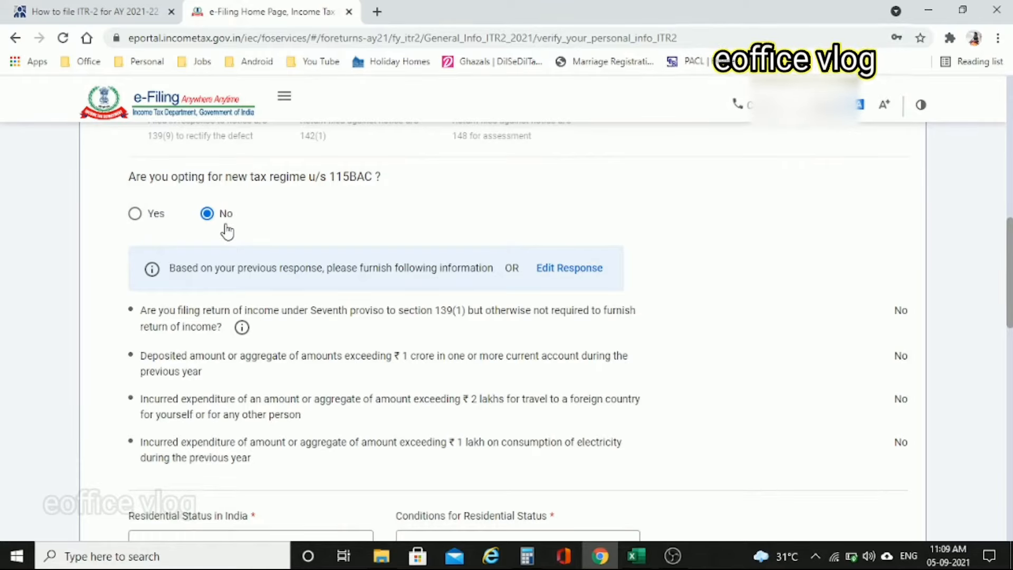
pyautogui.scroll(-3, 373, 384)
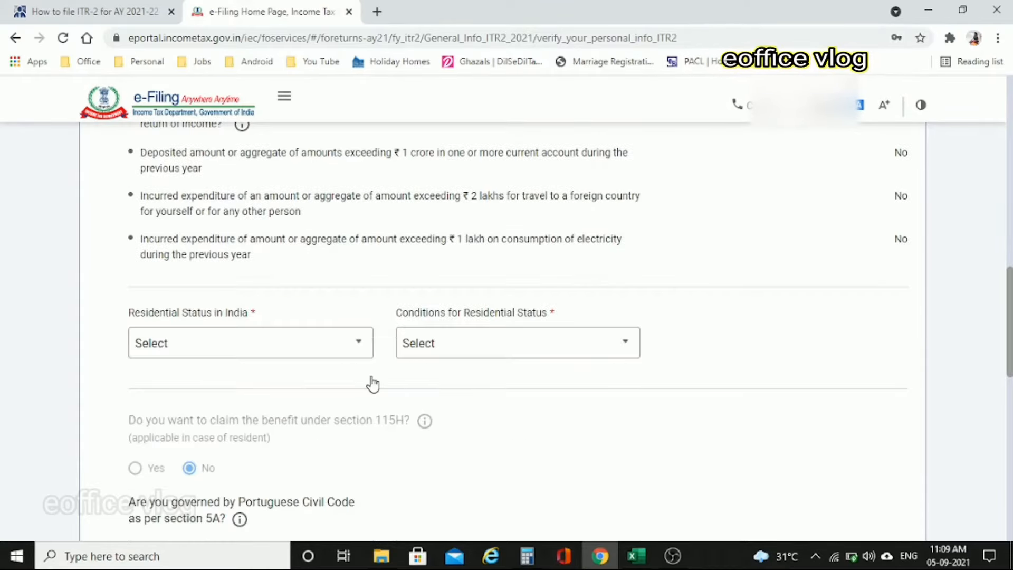
pyautogui.click(346, 344)
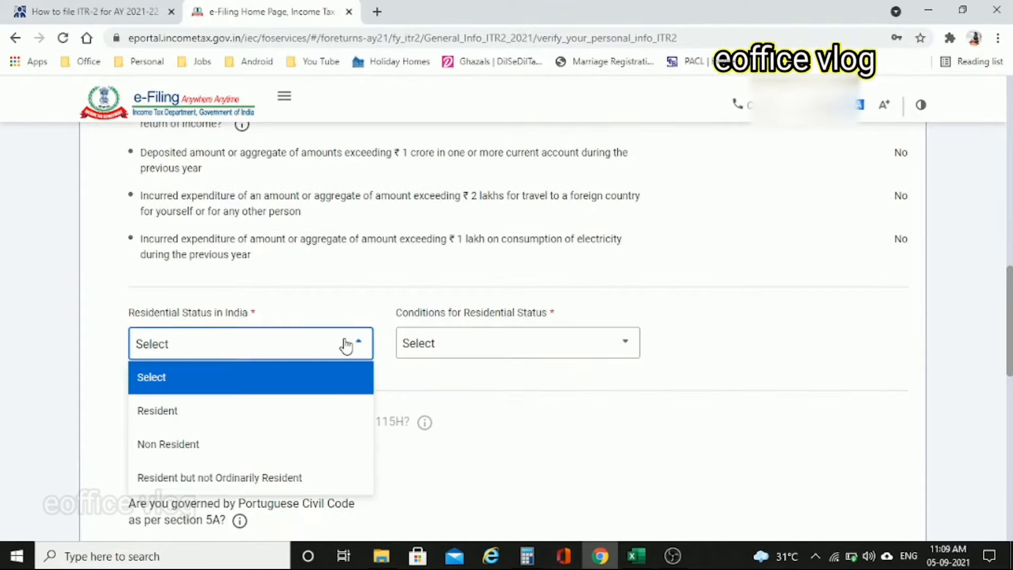
pyautogui.click(176, 415)
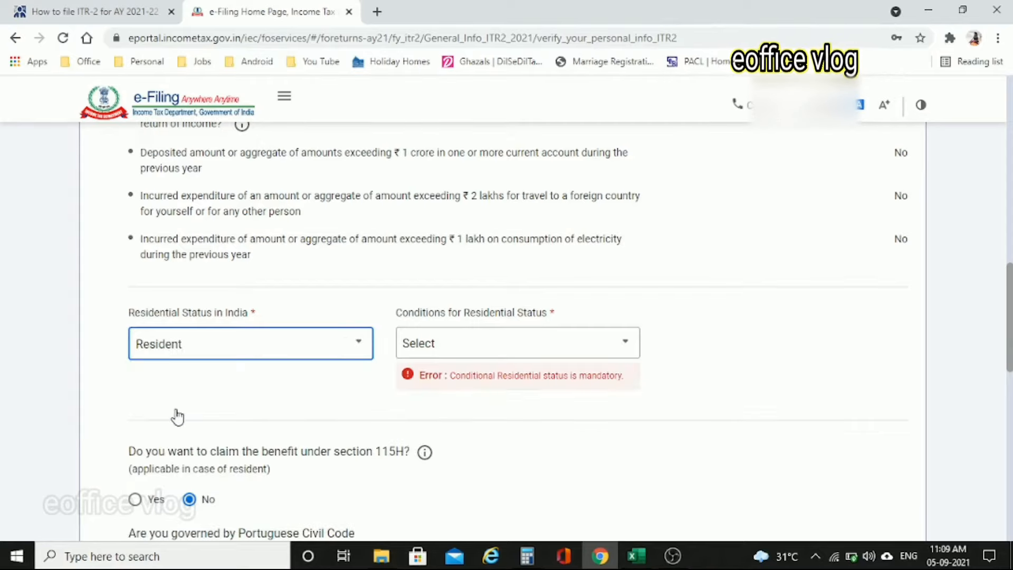
pyautogui.click(550, 343)
pyautogui.scroll(-2, 670, 303)
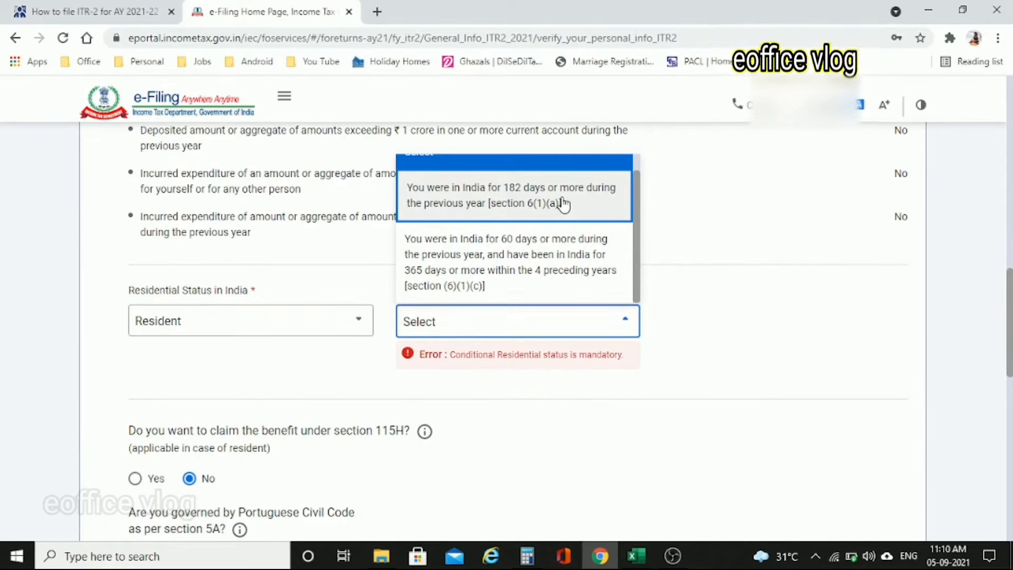
pyautogui.click(564, 203)
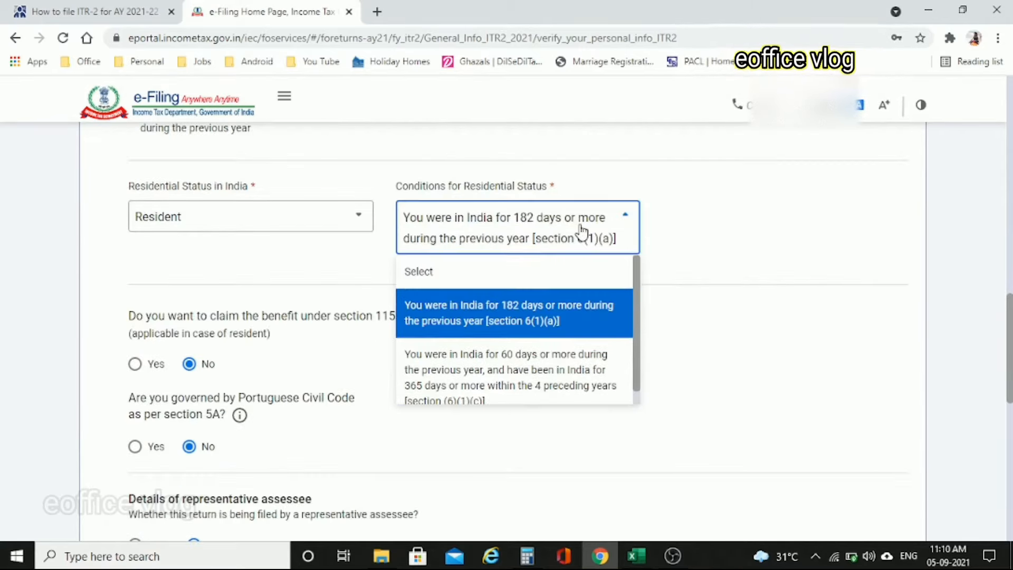
pyautogui.click(581, 230)
# Answer No to having been a director in a company at any time during the previous year.
pyautogui.scroll(-2, 579, 269)
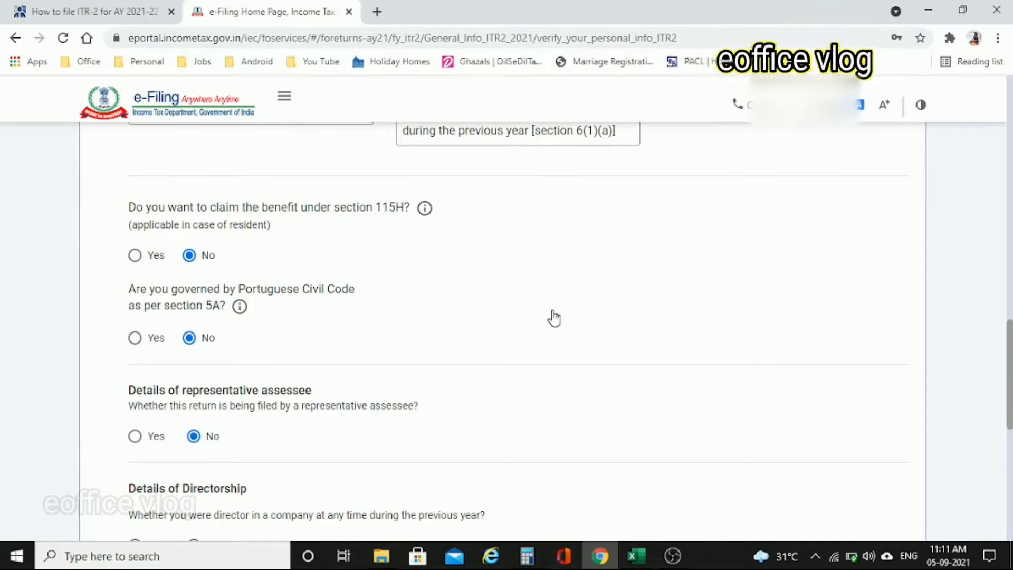
pyautogui.scroll(-1, 554, 318)
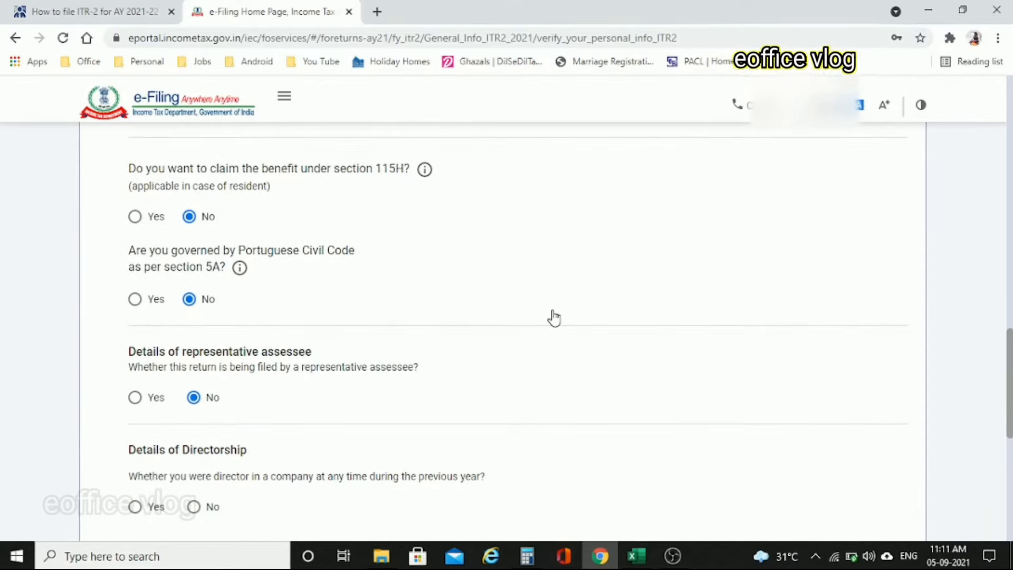
pyautogui.scroll(-1, 554, 318)
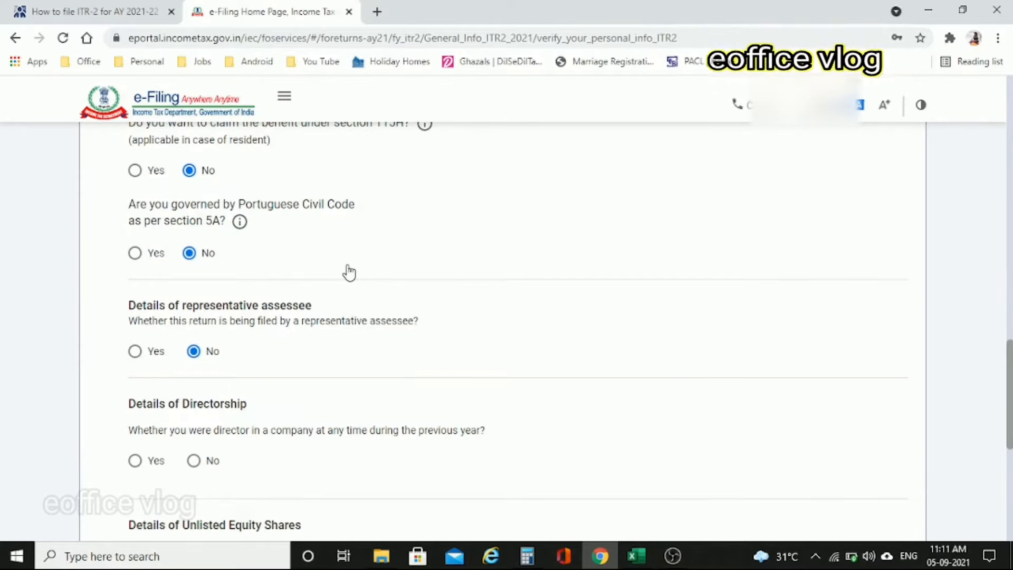
pyautogui.scroll(-2, 348, 273)
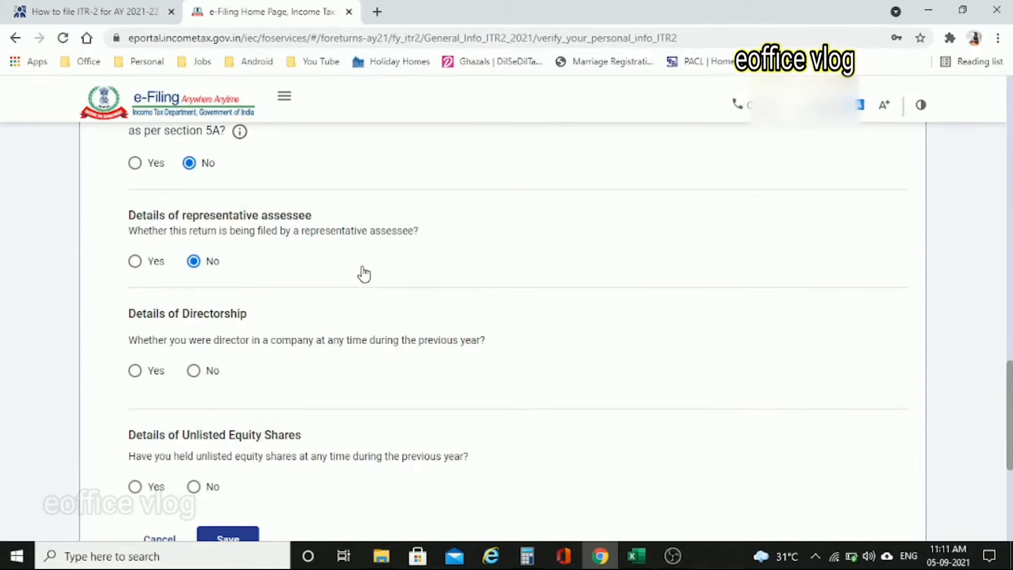
pyautogui.scroll(-1, 364, 274)
pyautogui.scroll(-2, 364, 274)
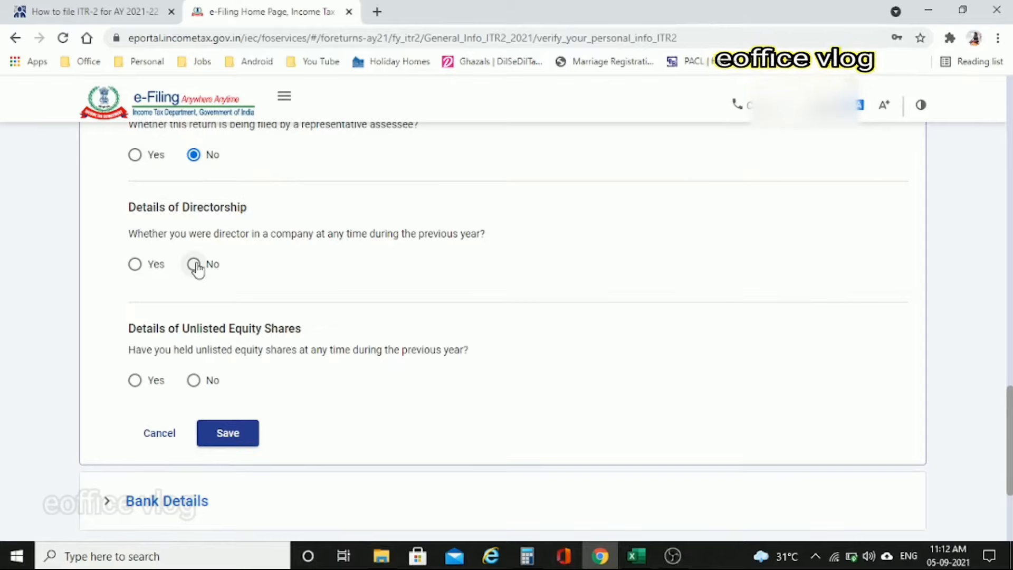
pyautogui.click(194, 264)
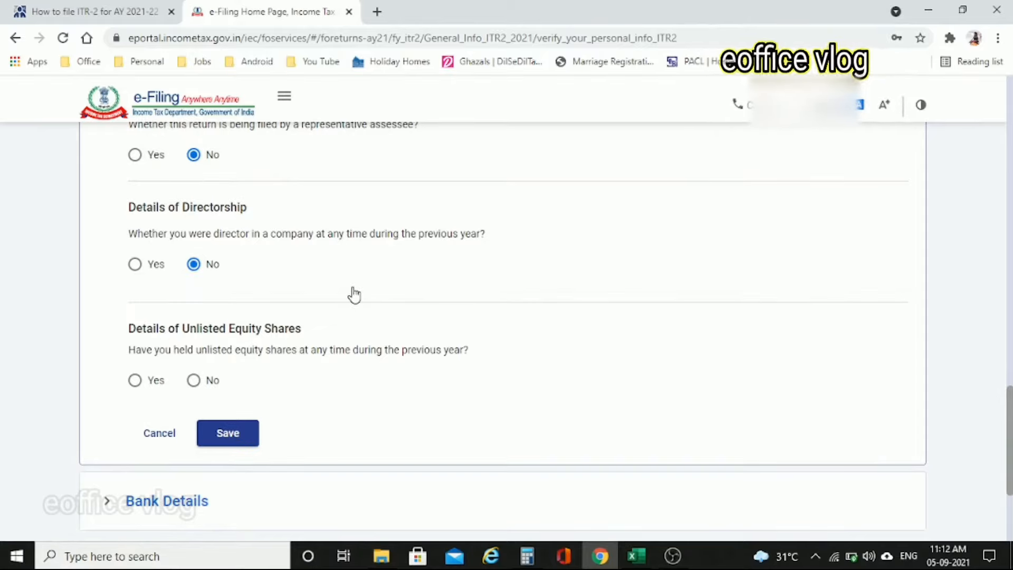
# Answer No to having held unlisted equity shares during the previous year and save the Filing Status section.
pyautogui.scroll(-1, 354, 295)
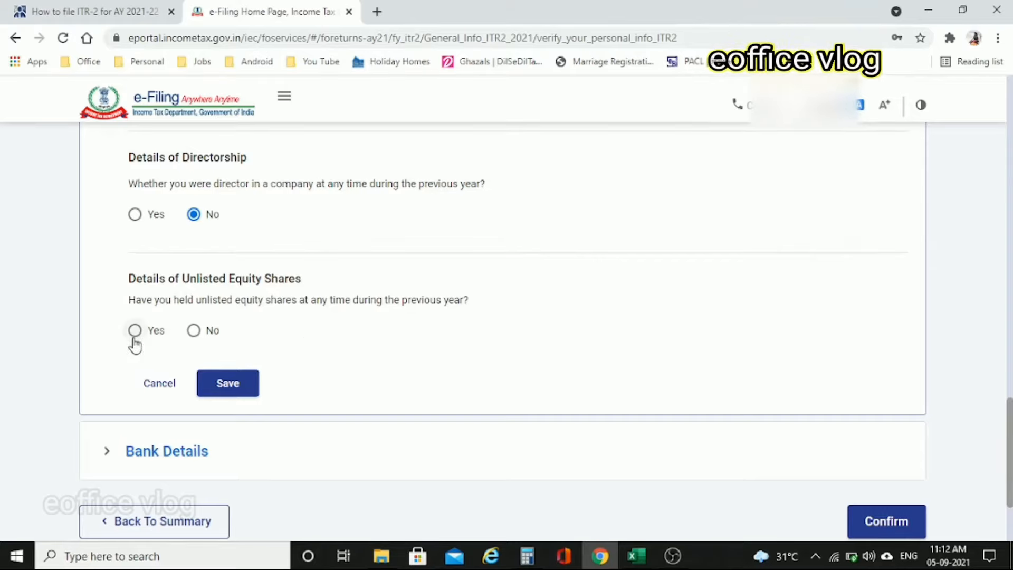
pyautogui.click(194, 331)
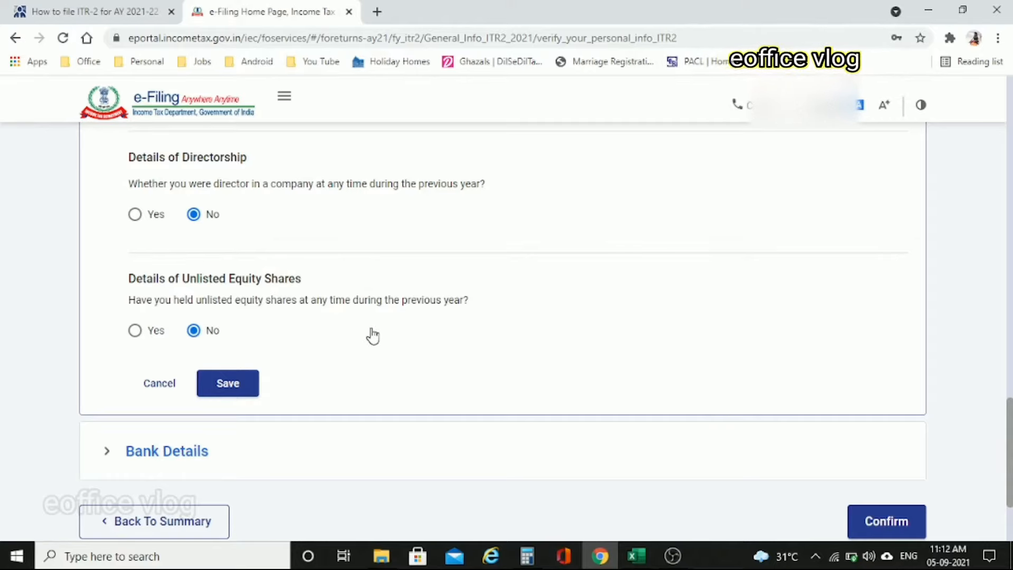
pyautogui.scroll(-1, 373, 336)
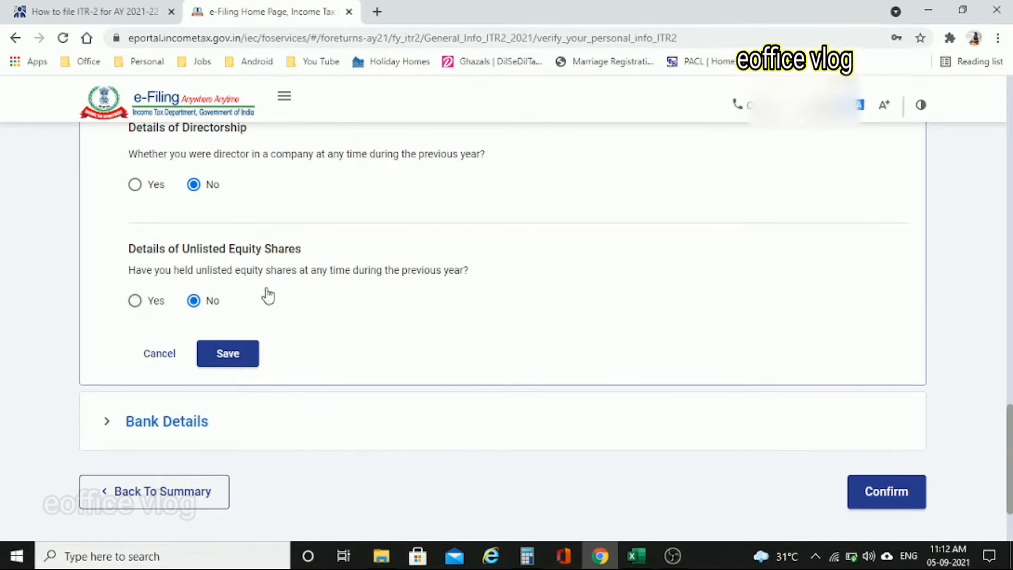
pyautogui.moveTo(181, 248); pyautogui.dragTo(128, 249)
pyautogui.click(336, 304)
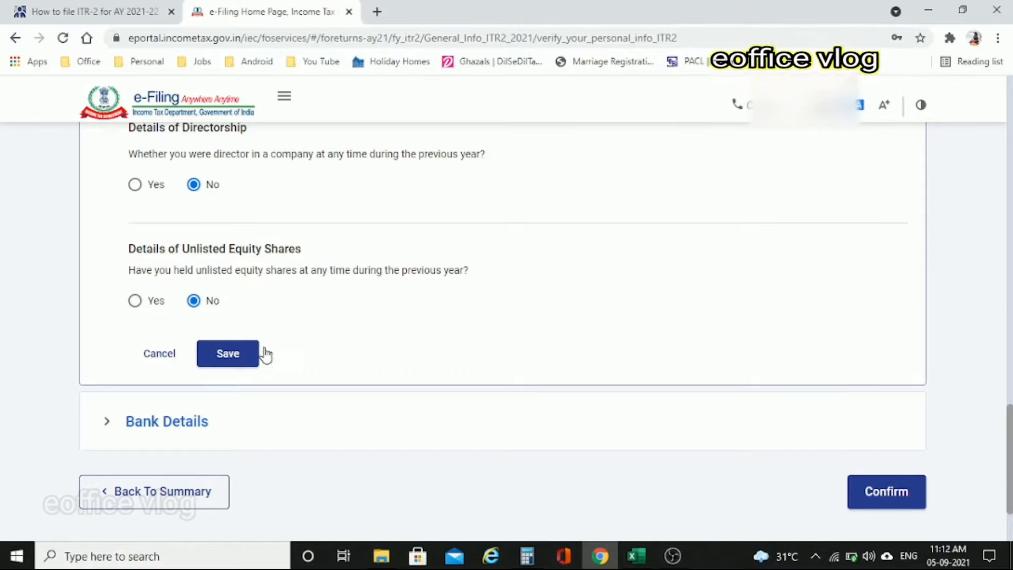
pyautogui.click(249, 358)
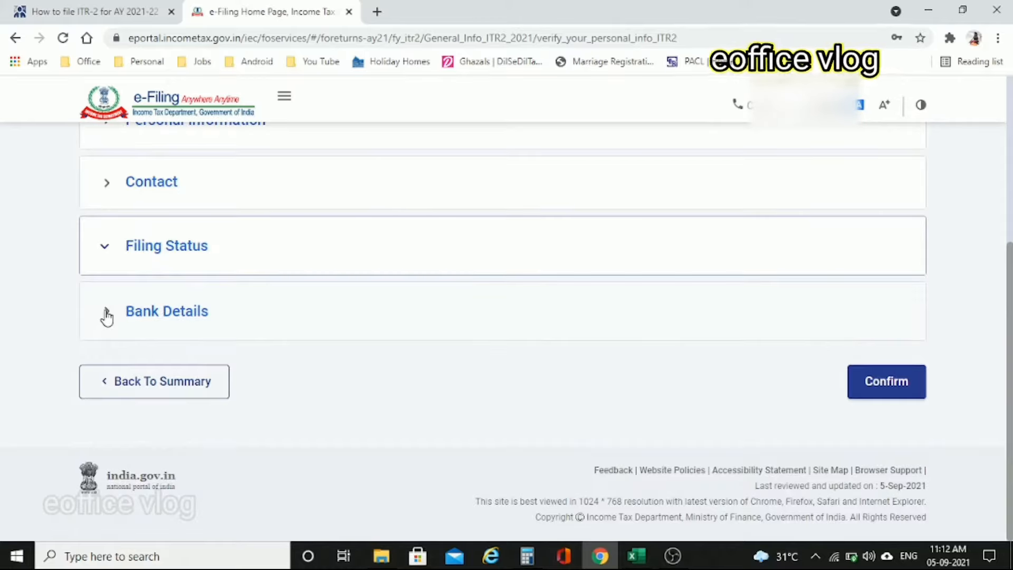
# Expand Bank Details, review the bank accounts and their refund nomination, and confirm Part A - General Information.
pyautogui.click(105, 315)
pyautogui.scroll(-3, 561, 436)
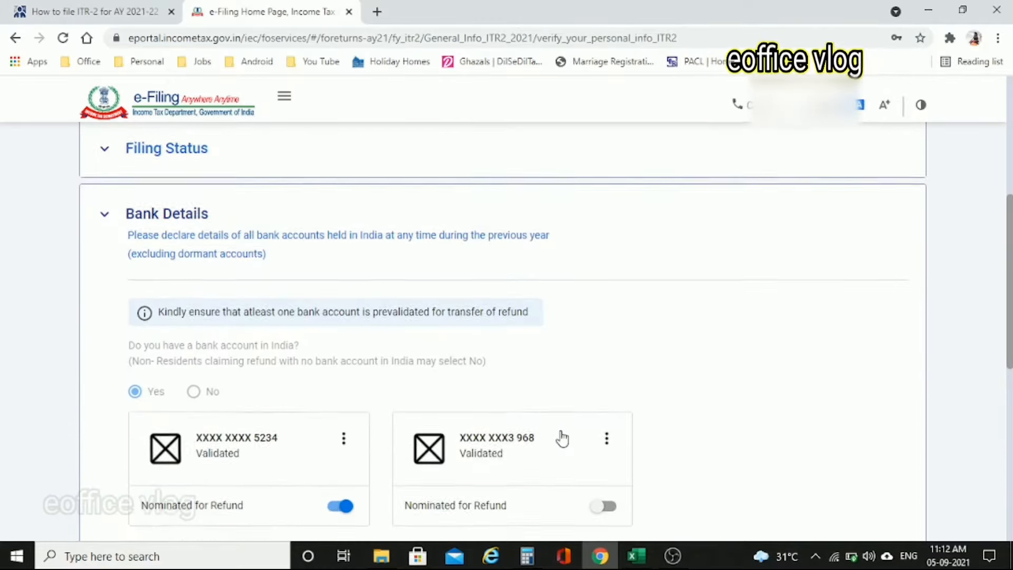
pyautogui.scroll(-2, 562, 438)
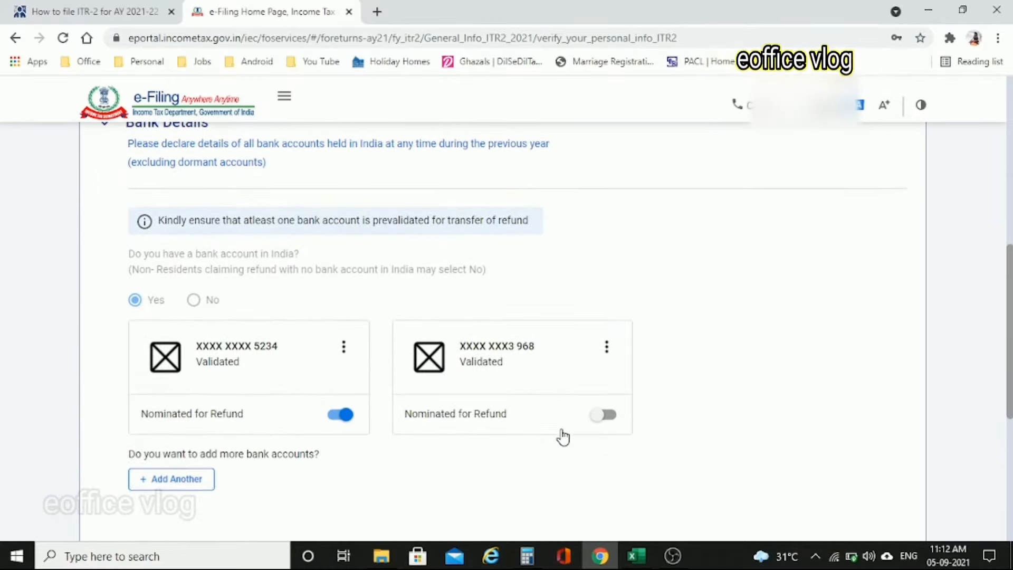
pyautogui.scroll(-2, 562, 437)
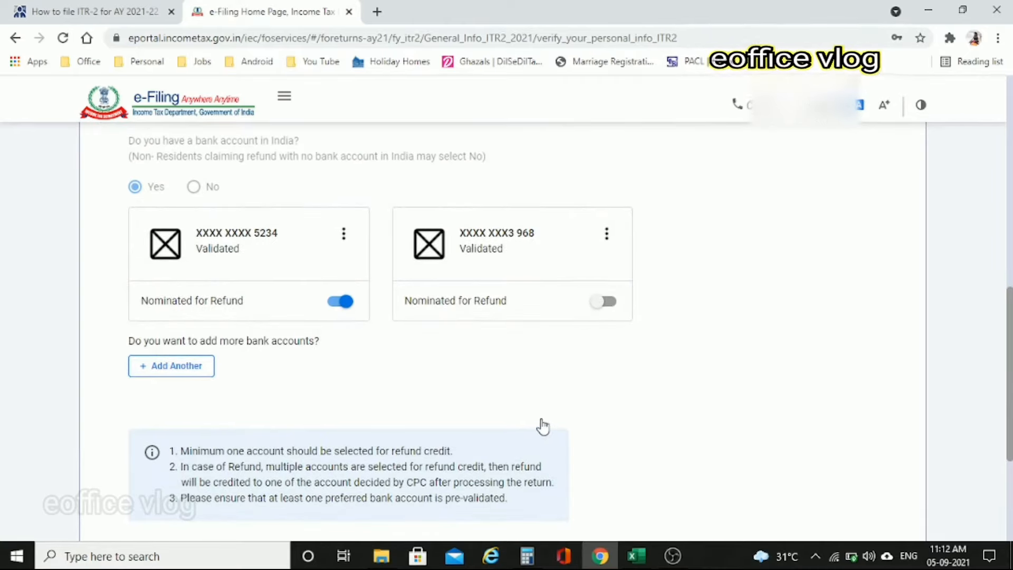
pyautogui.scroll(-1, 542, 426)
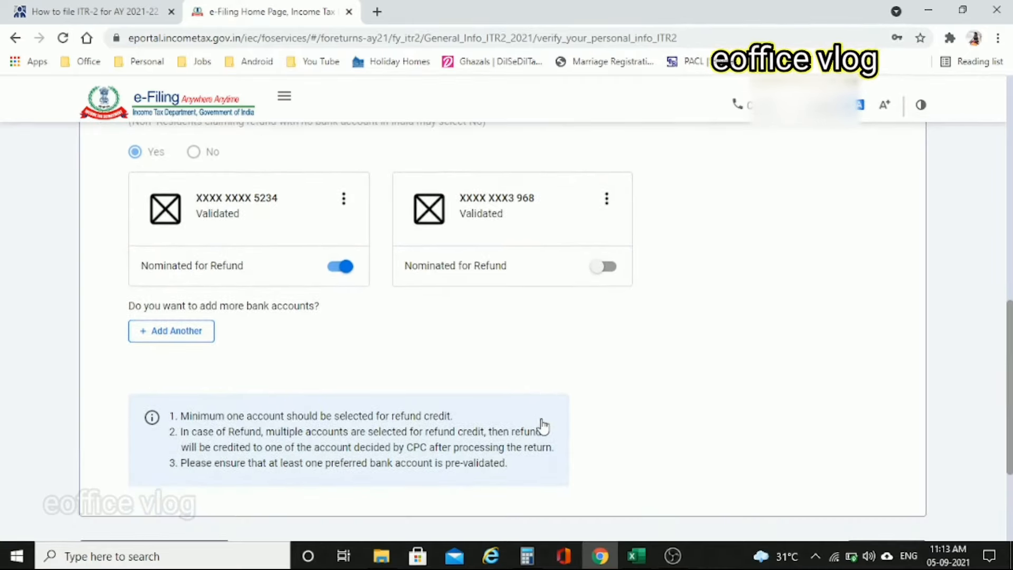
pyautogui.scroll(-2, 542, 425)
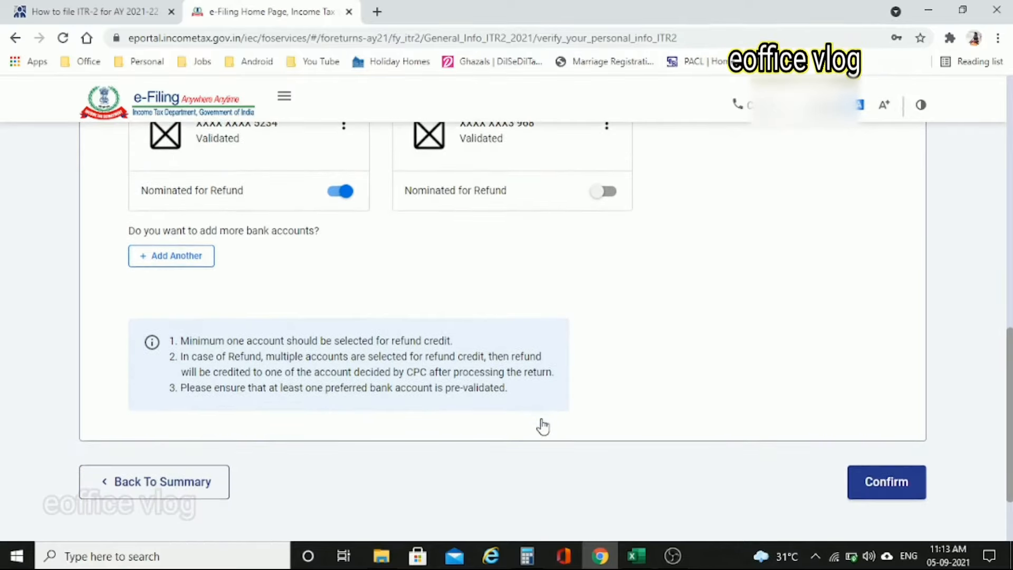
pyautogui.scroll(3, 542, 425)
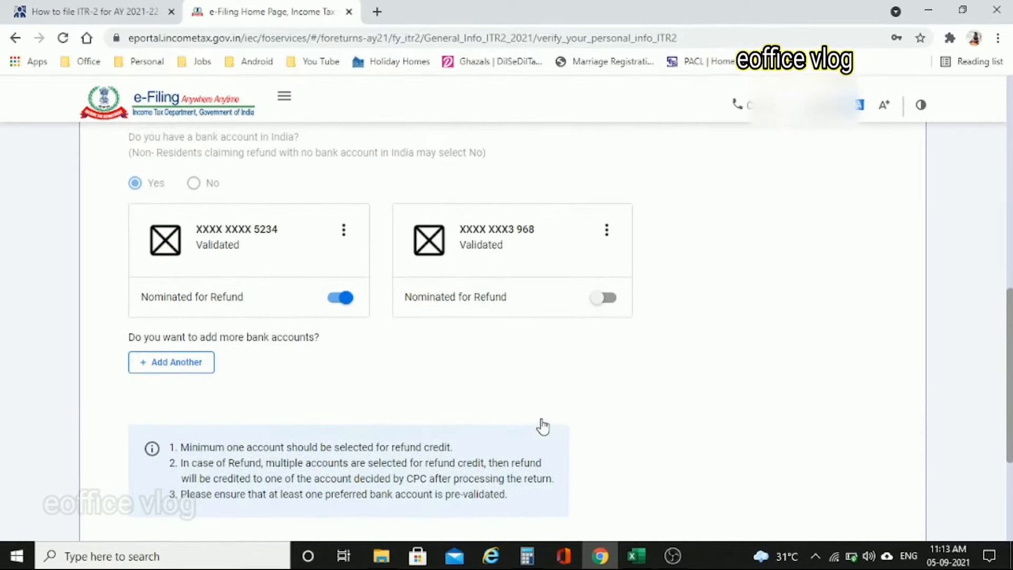
pyautogui.scroll(-1, 547, 411)
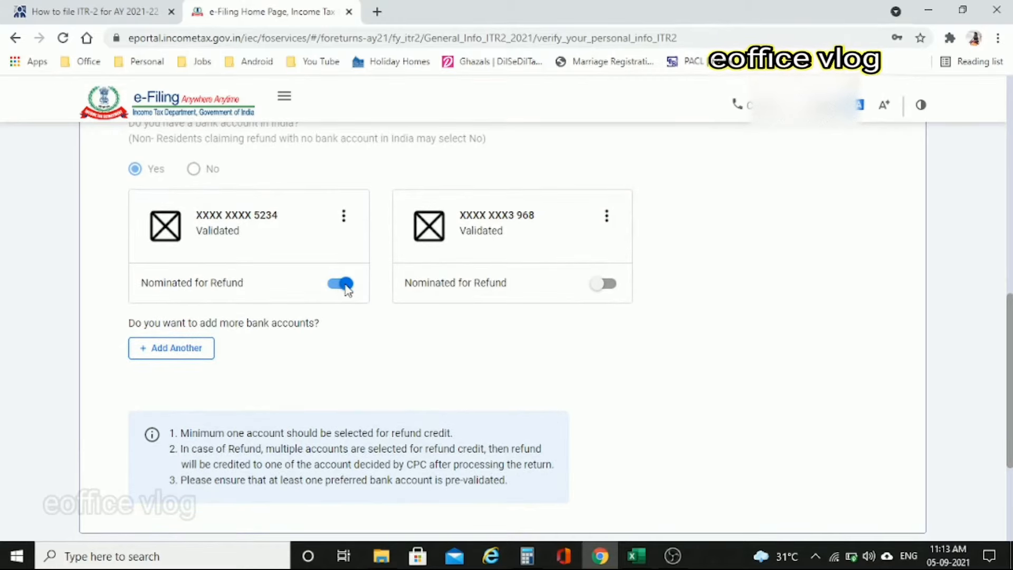
pyautogui.scroll(2, 428, 366)
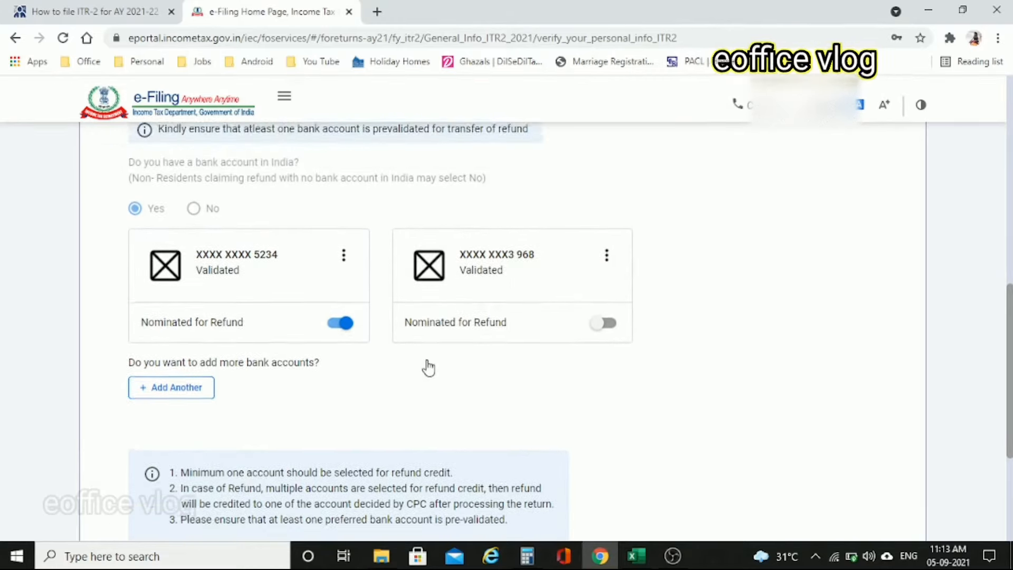
pyautogui.scroll(-3, 605, 393)
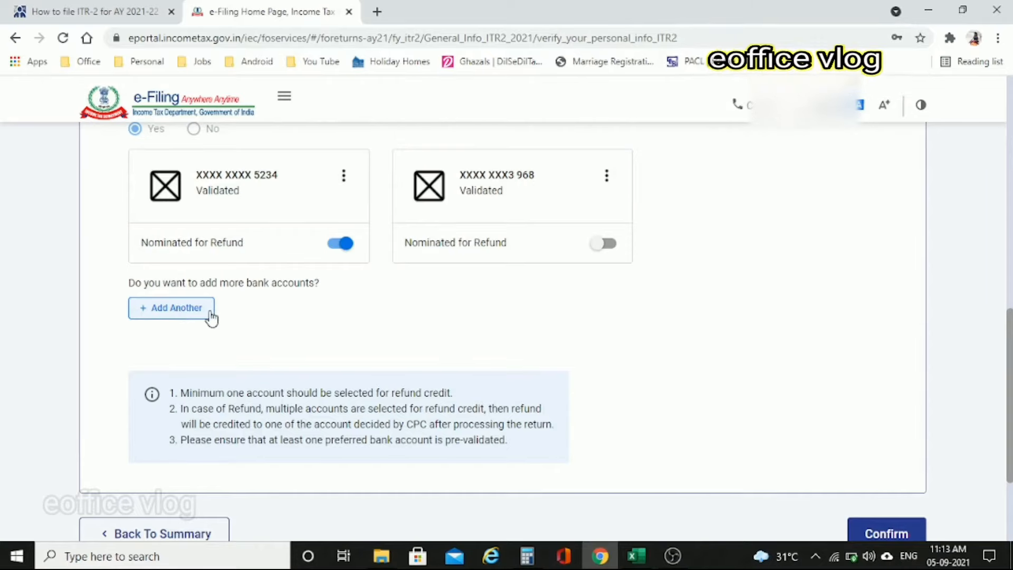
pyautogui.scroll(-2, 432, 380)
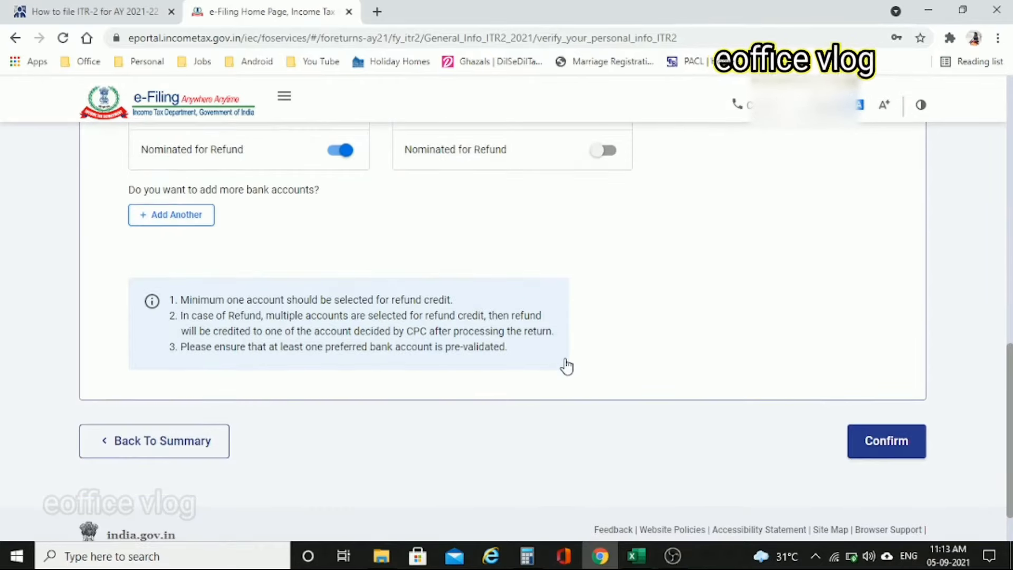
pyautogui.click(873, 446)
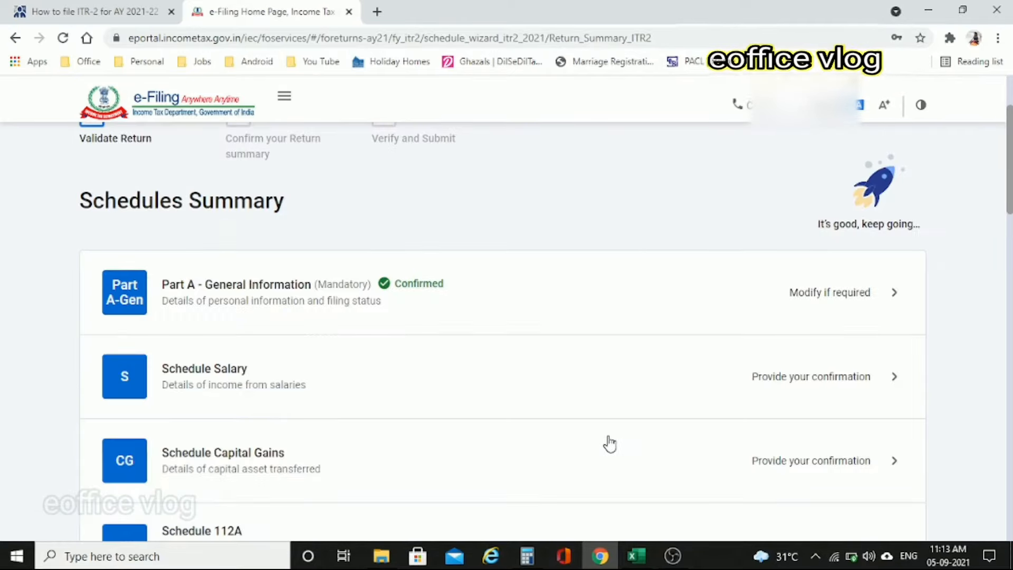
# Open Schedule Salary and review its gross salary, exempt allowances, net salary, deductions and chargeable income sections.
pyautogui.click(838, 380)
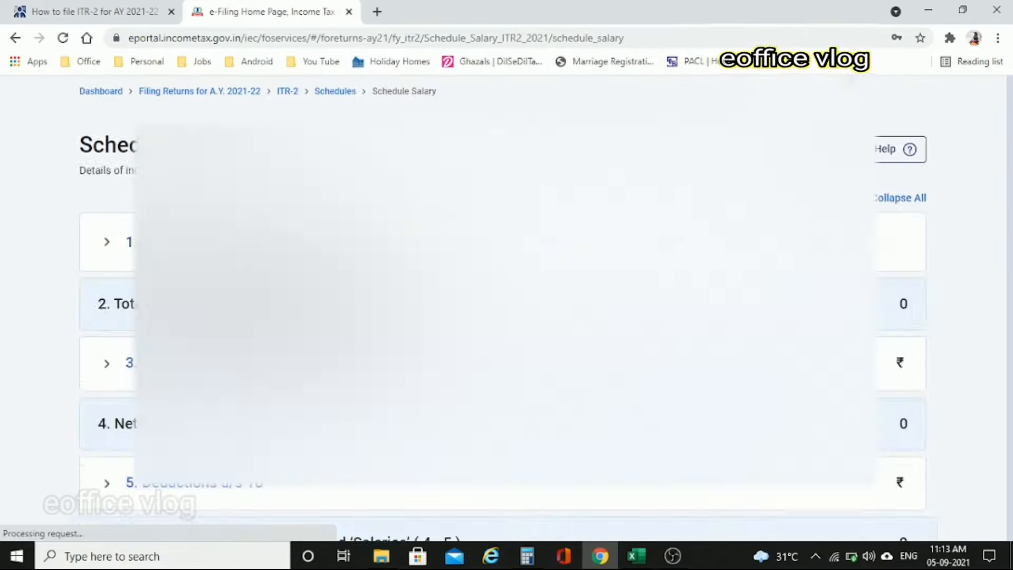
pyautogui.scroll(-1, 945, 418)
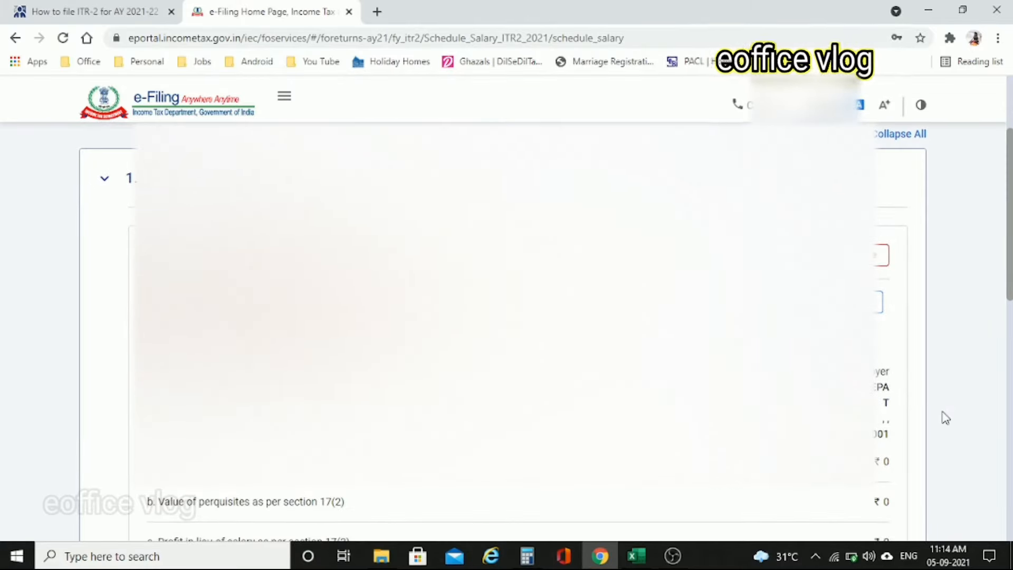
pyautogui.scroll(-5, 945, 417)
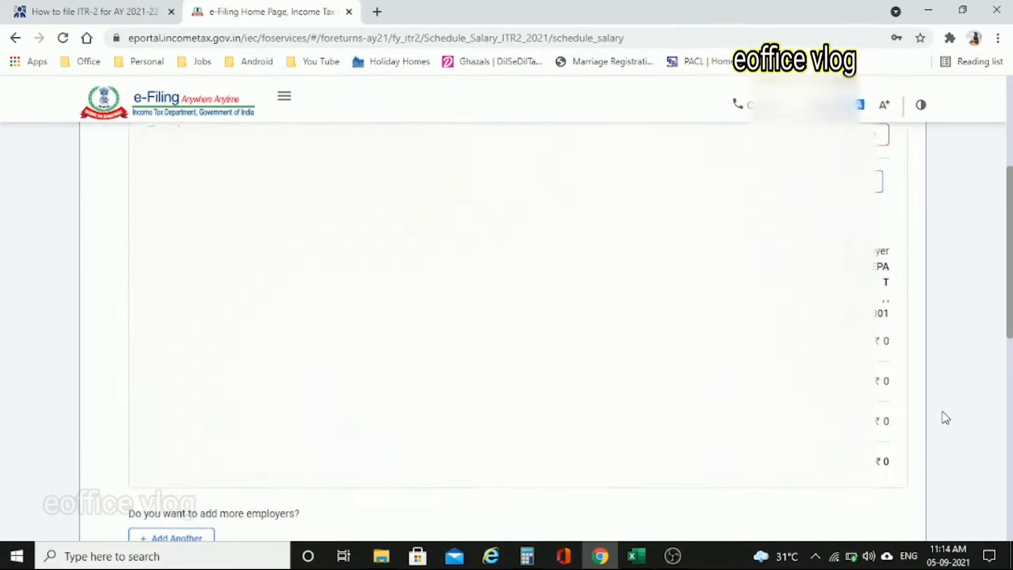
pyautogui.scroll(-7, 945, 418)
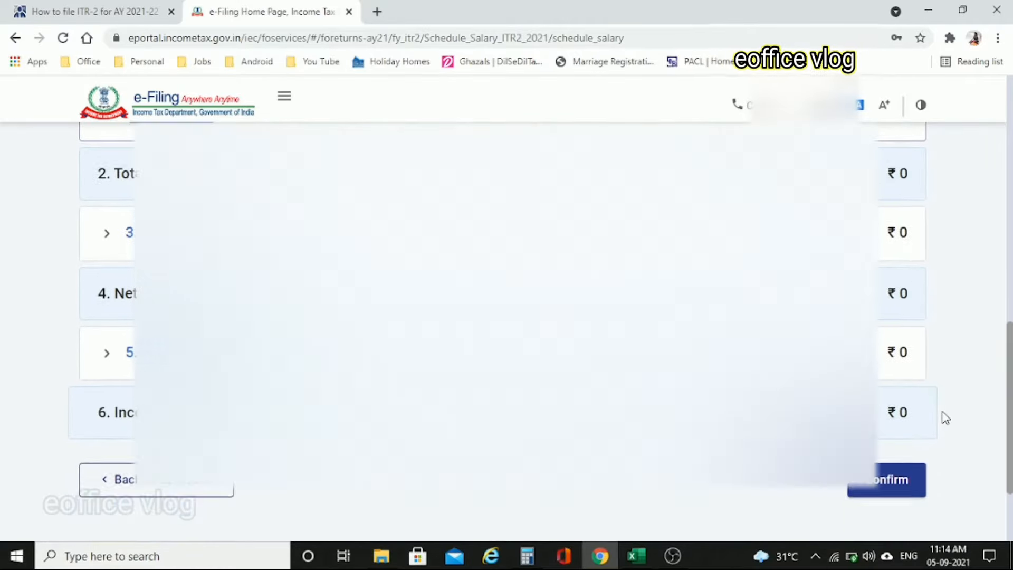
pyautogui.scroll(2, 944, 418)
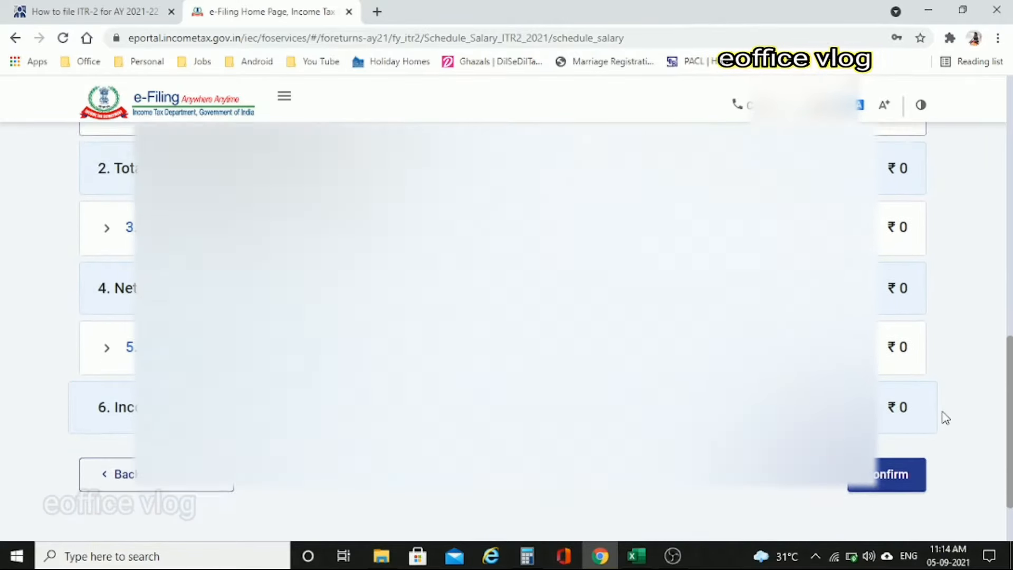
pyautogui.scroll(2, 945, 418)
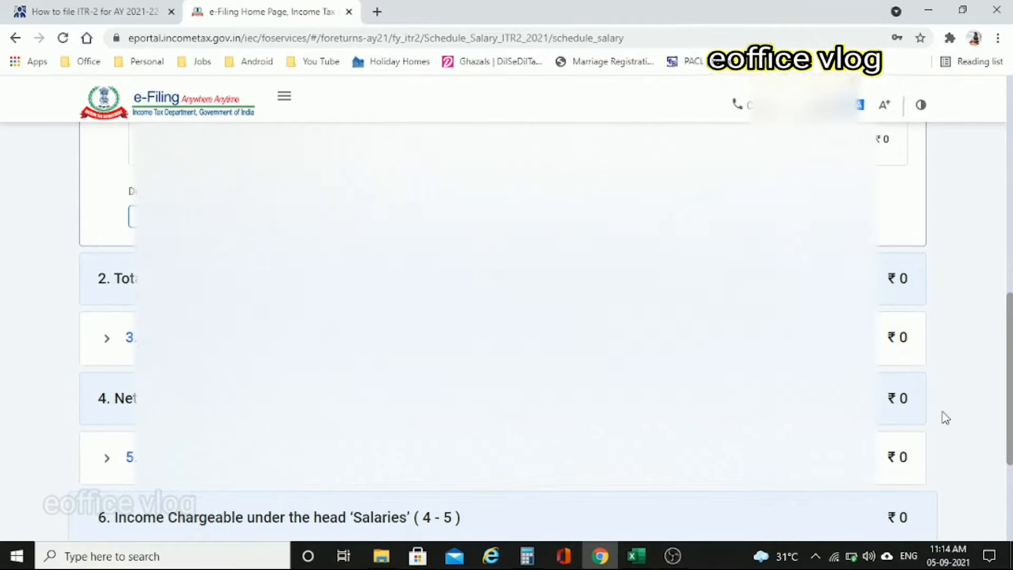
pyautogui.scroll(4, 945, 418)
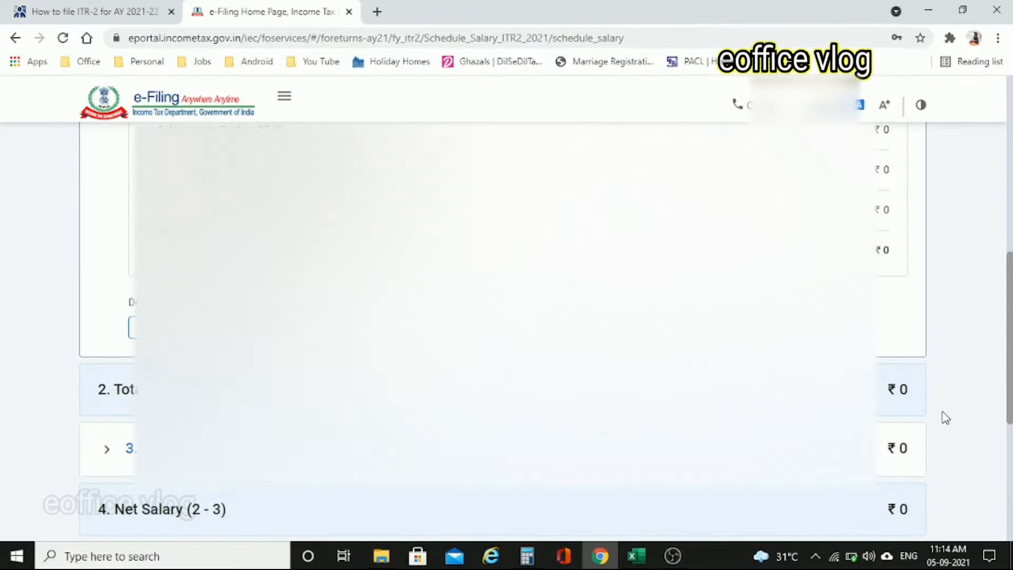
pyautogui.scroll(-2, 945, 418)
pyautogui.scroll(-4, 944, 418)
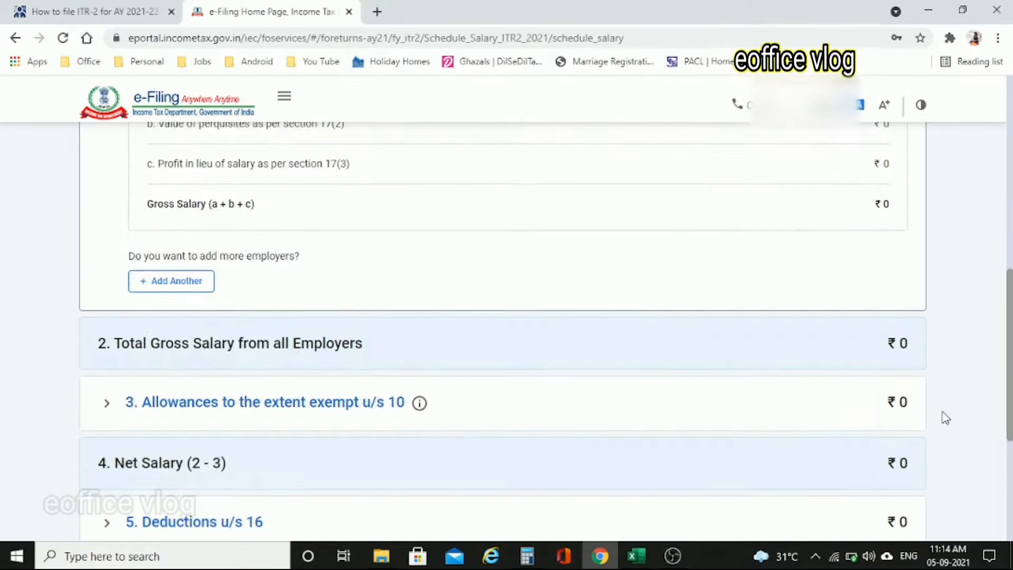
pyautogui.scroll(-3, 945, 417)
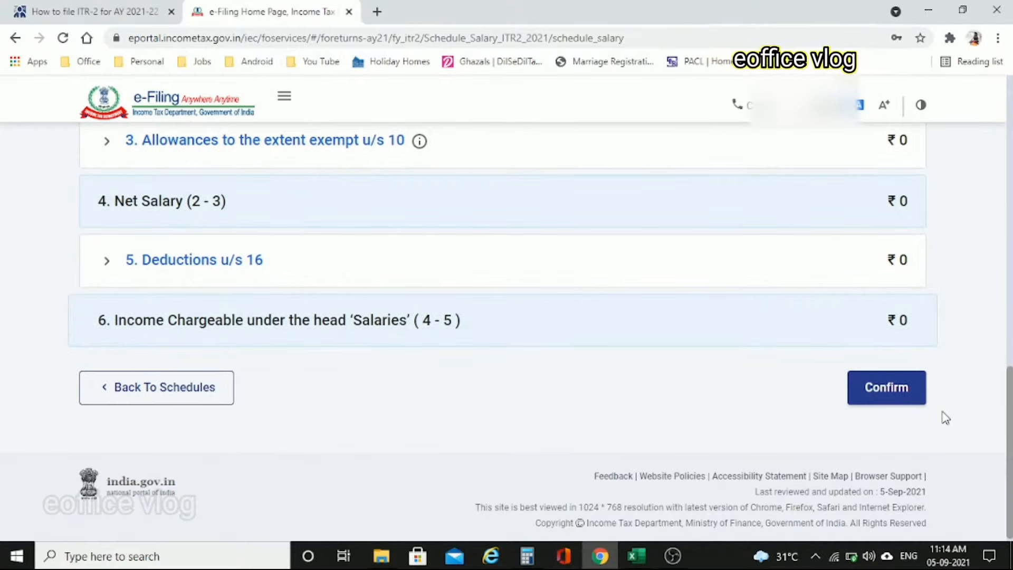
pyautogui.scroll(3, 944, 418)
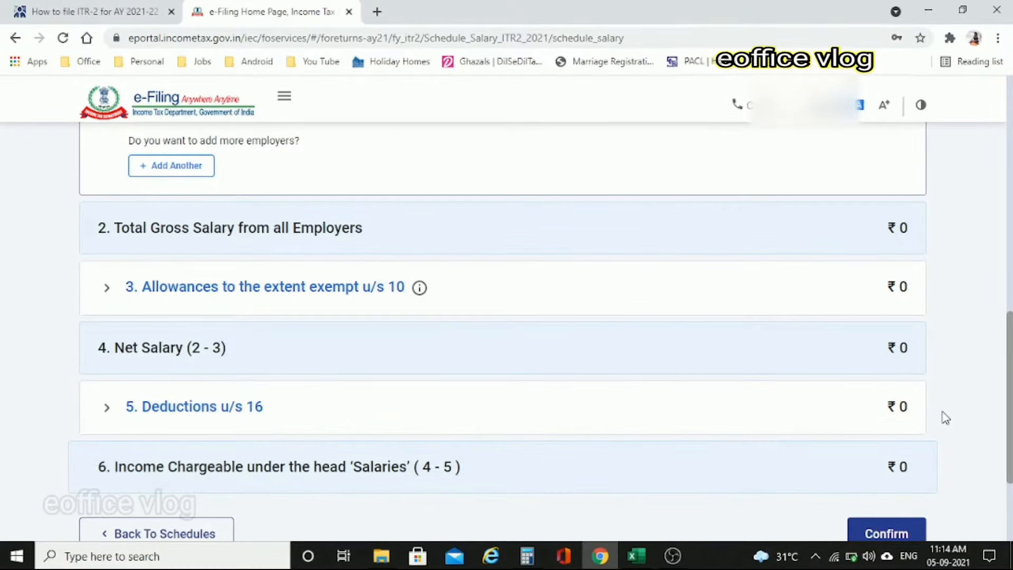
pyautogui.scroll(5, 945, 417)
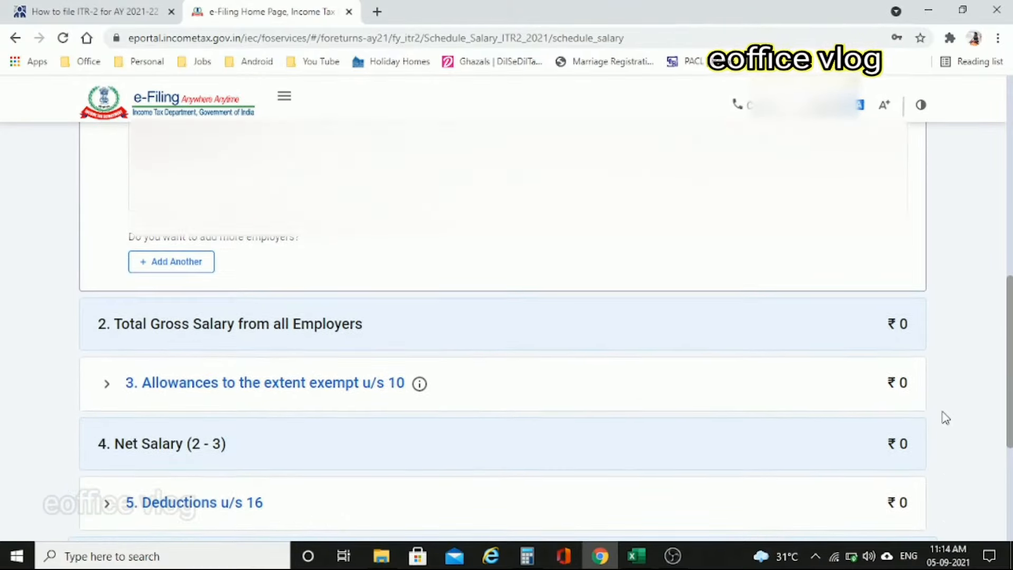
pyautogui.scroll(2, 944, 418)
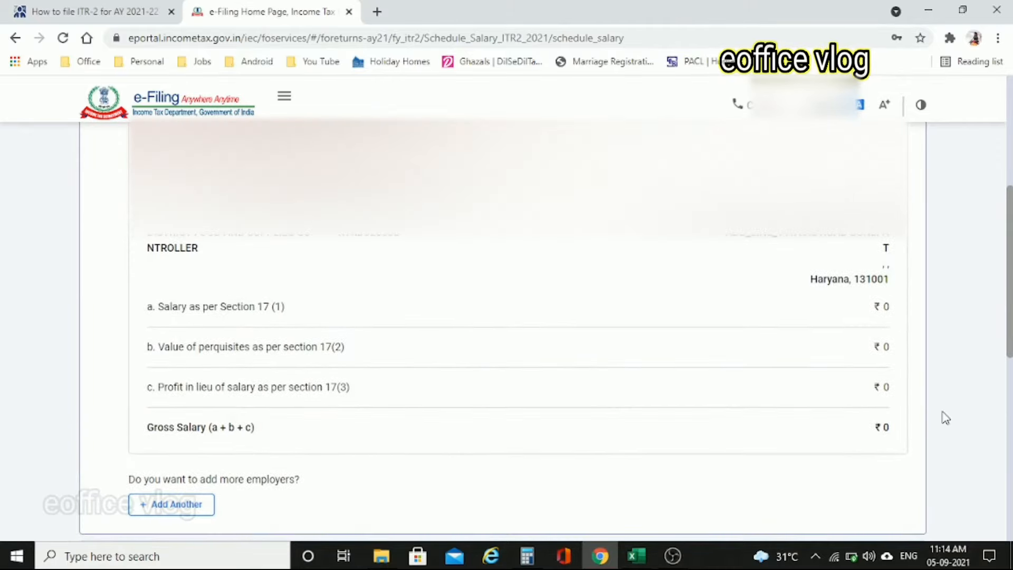
pyautogui.scroll(3, 945, 418)
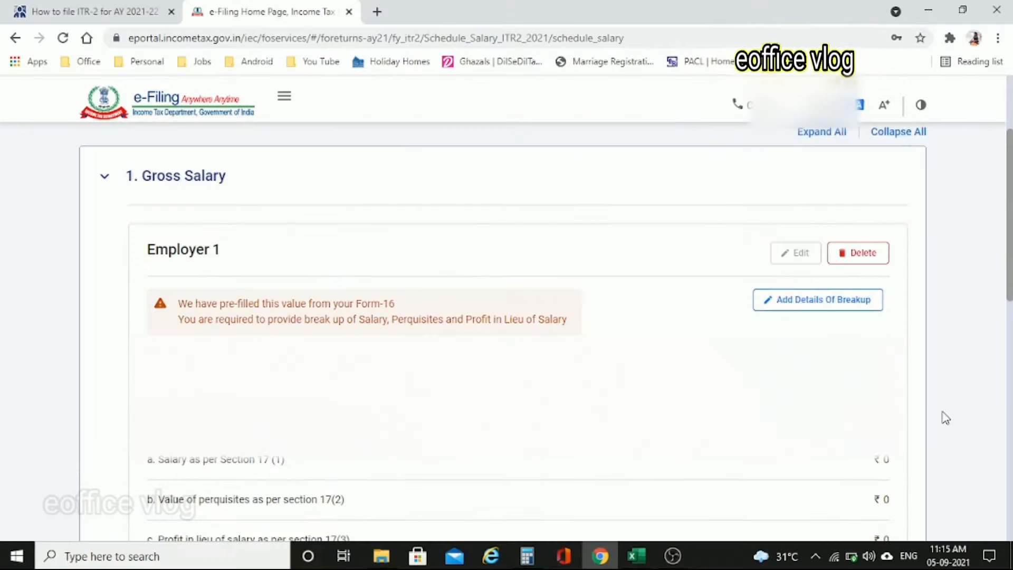
# Open the salary breakup details for Employer 1 and enter Basic salary of ₹5,38,600 under Section 17(1).
pyautogui.click(835, 301)
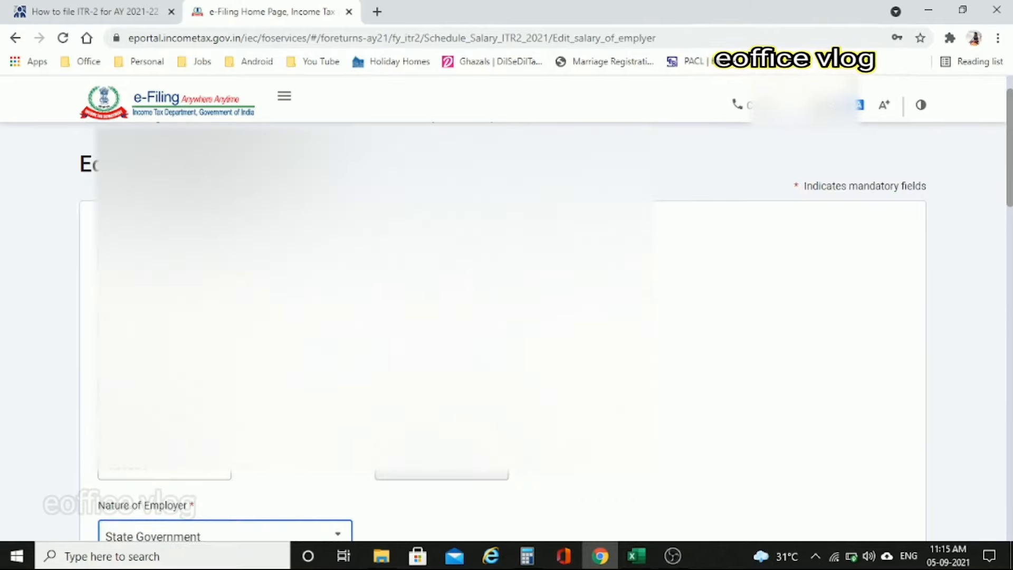
pyautogui.scroll(-1, 502, 331)
pyautogui.scroll(-5, 503, 316)
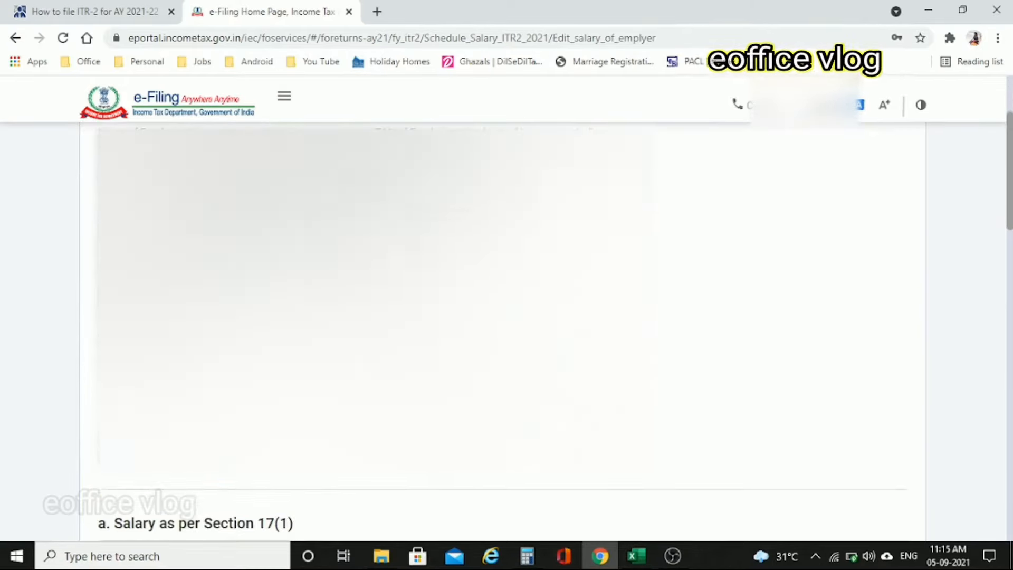
pyautogui.scroll(-5, 503, 317)
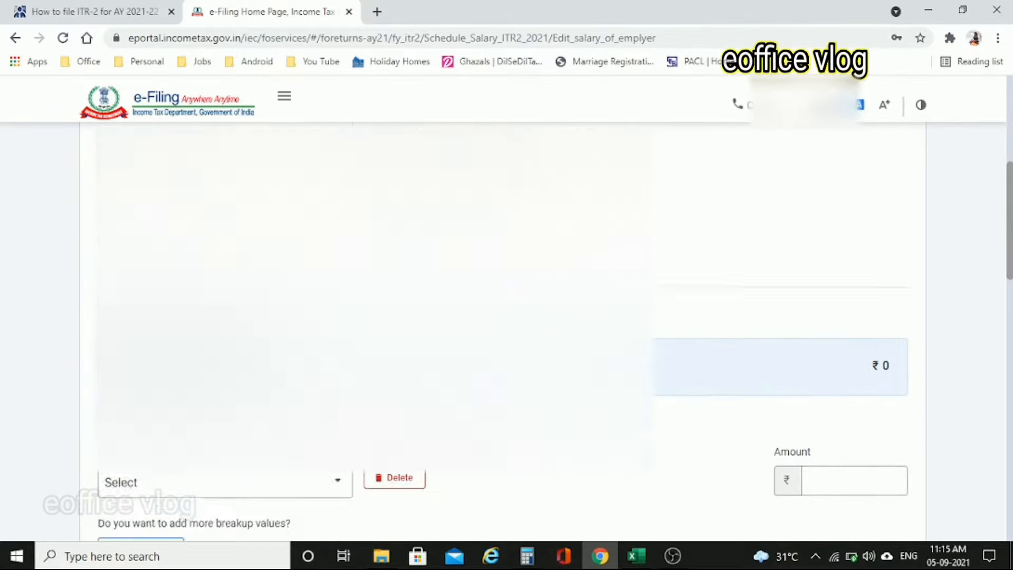
pyautogui.click(221, 303)
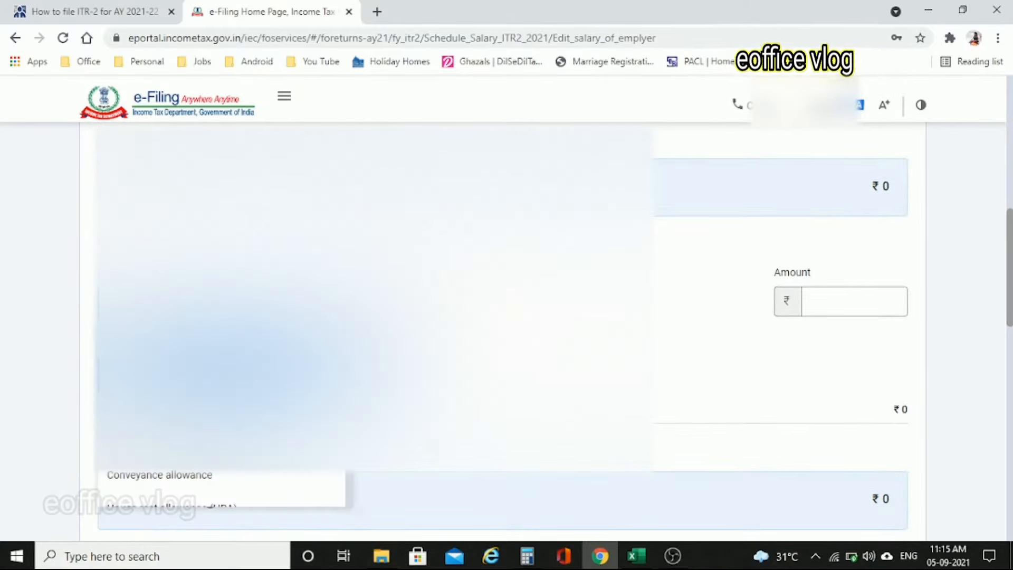
pyautogui.scroll(5, 221, 328)
pyautogui.scroll(-5, 553, 256)
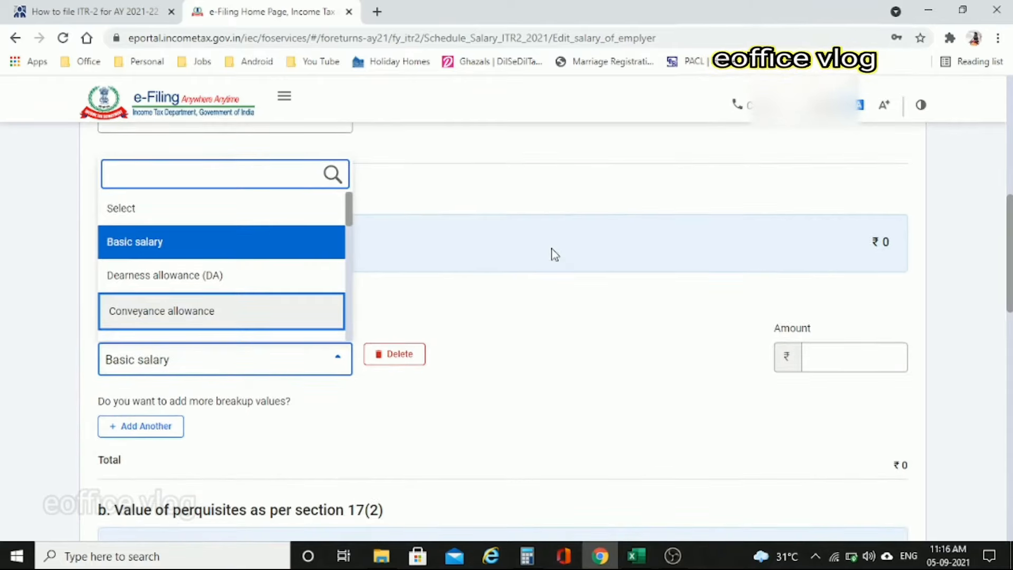
pyautogui.scroll(1, 225, 236)
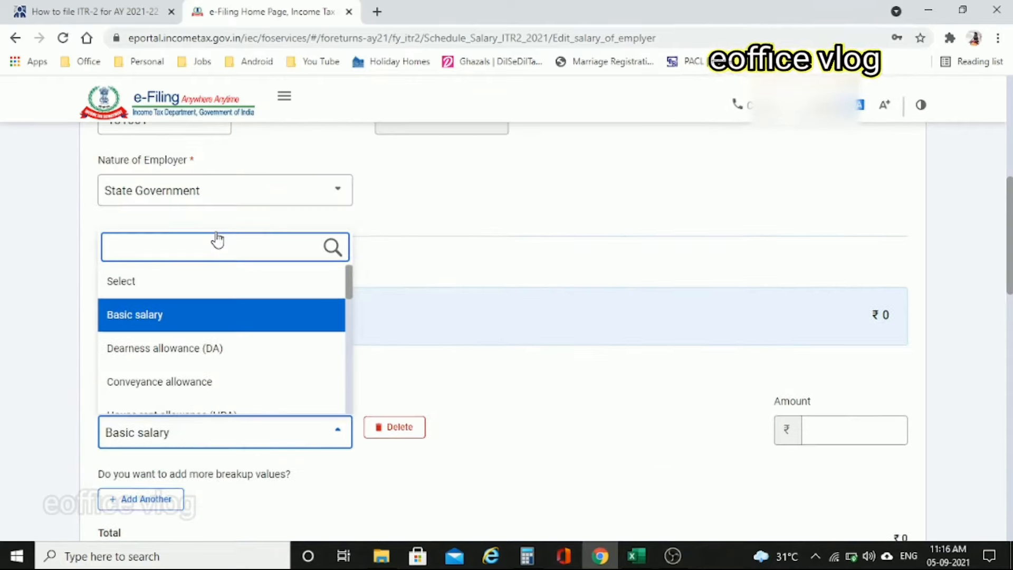
pyautogui.scroll(-1, 217, 240)
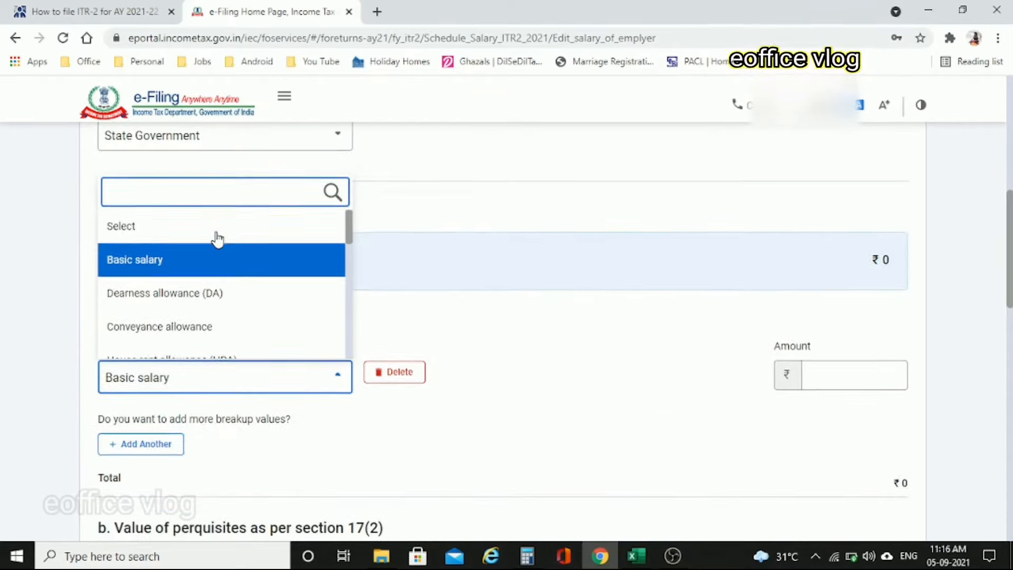
pyautogui.click(154, 264)
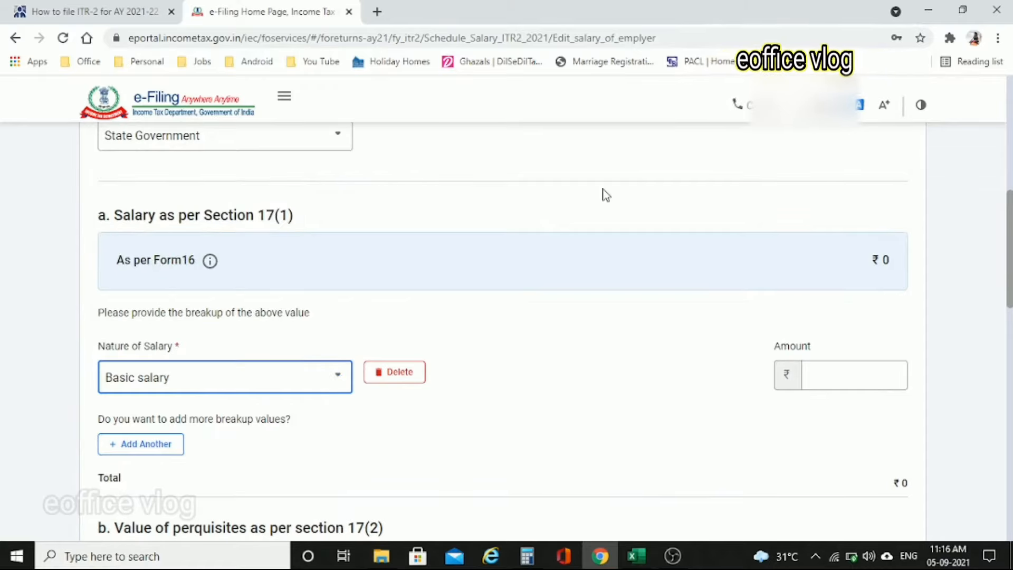
pyautogui.scroll(-1, 605, 195)
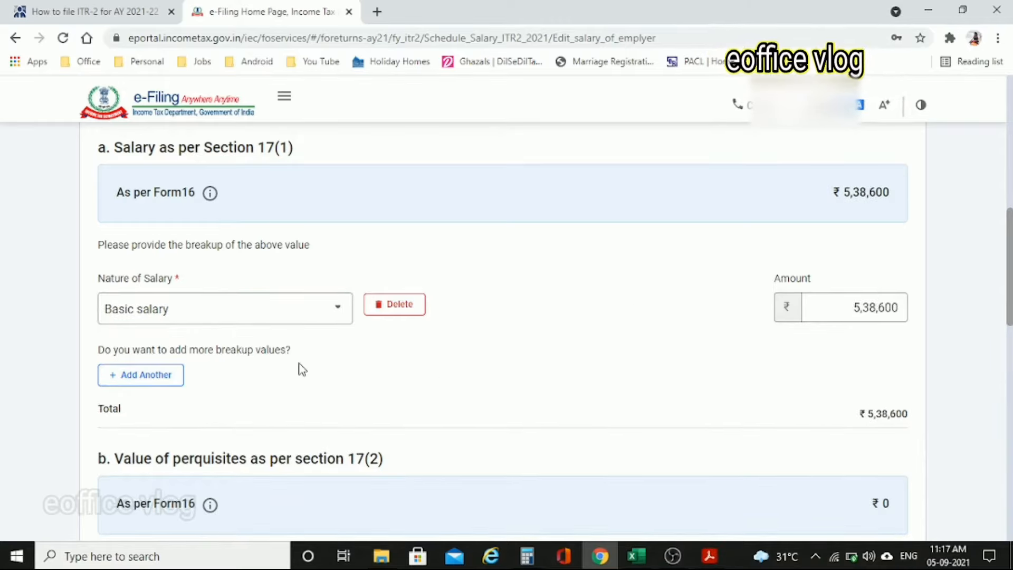
# Add a Dearness allowance (DA) entry of ₹87,404 to the Section 17(1) salary breakup.
pyautogui.click(153, 377)
pyautogui.click(181, 383)
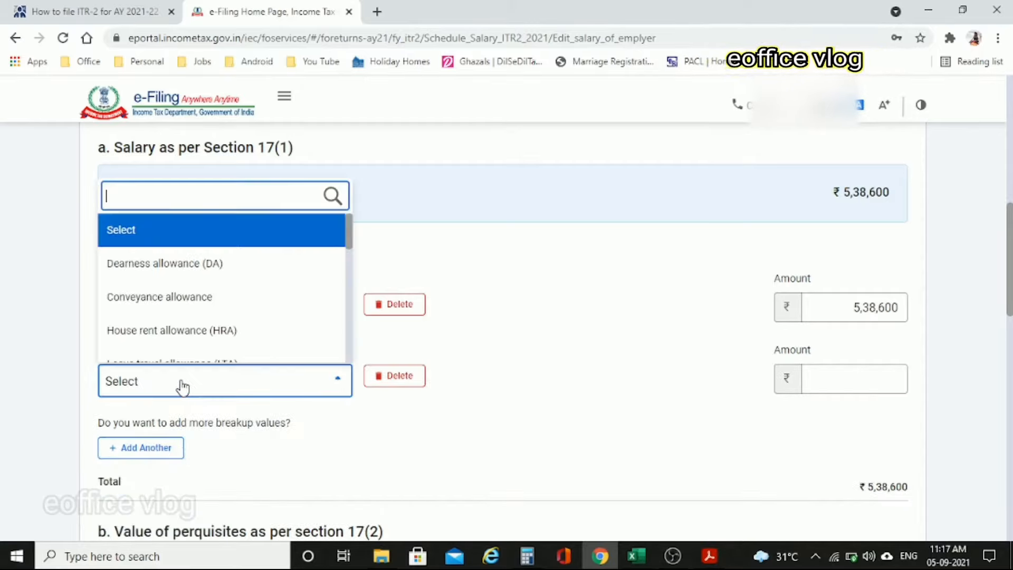
pyautogui.click(190, 272)
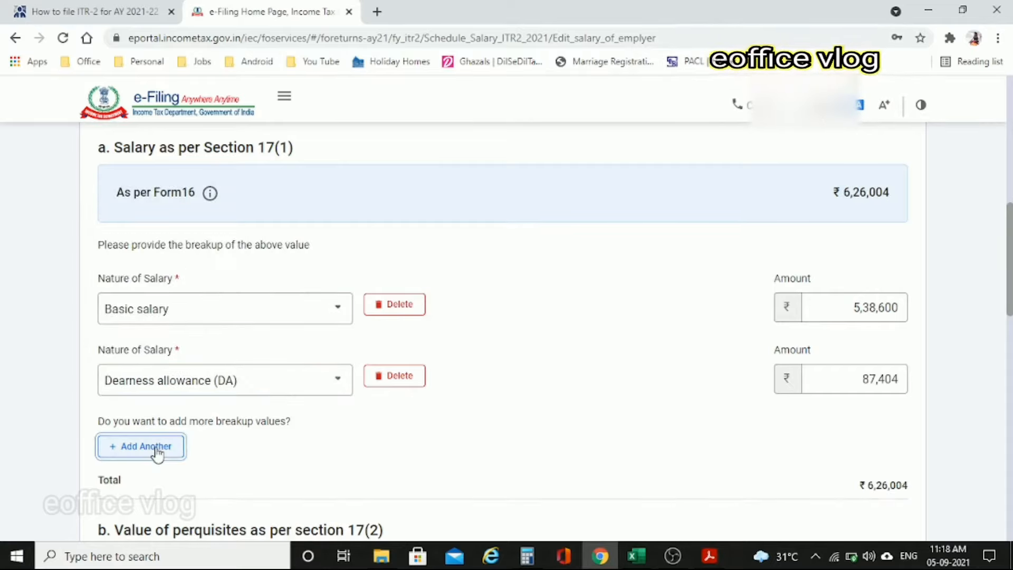
# Add House rent allowance (HRA) of ₹39,991 and Other Allowance of ₹12,000 to the Section 17(1) salary breakup.
pyautogui.click(154, 449)
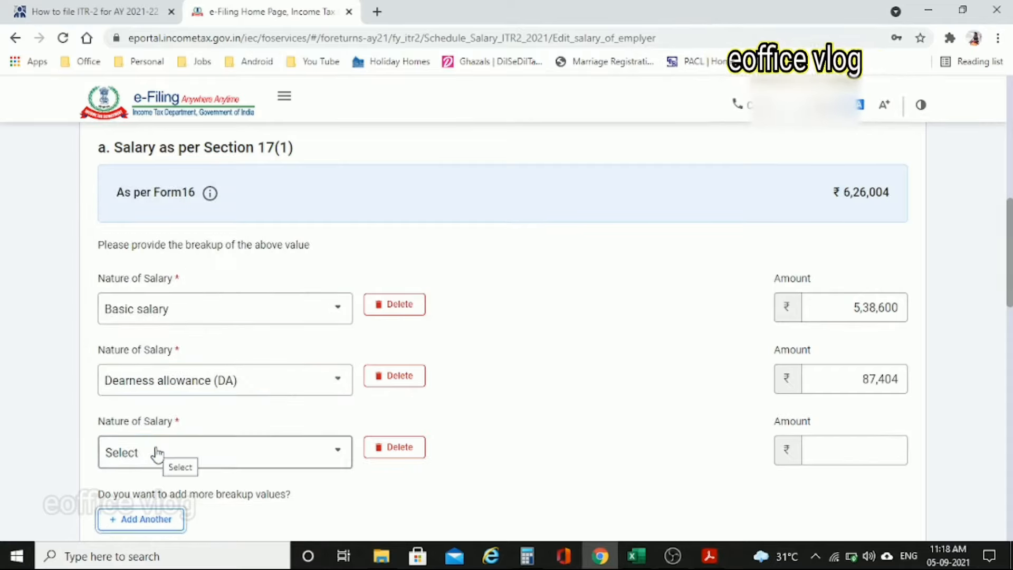
pyautogui.scroll(-2, 157, 452)
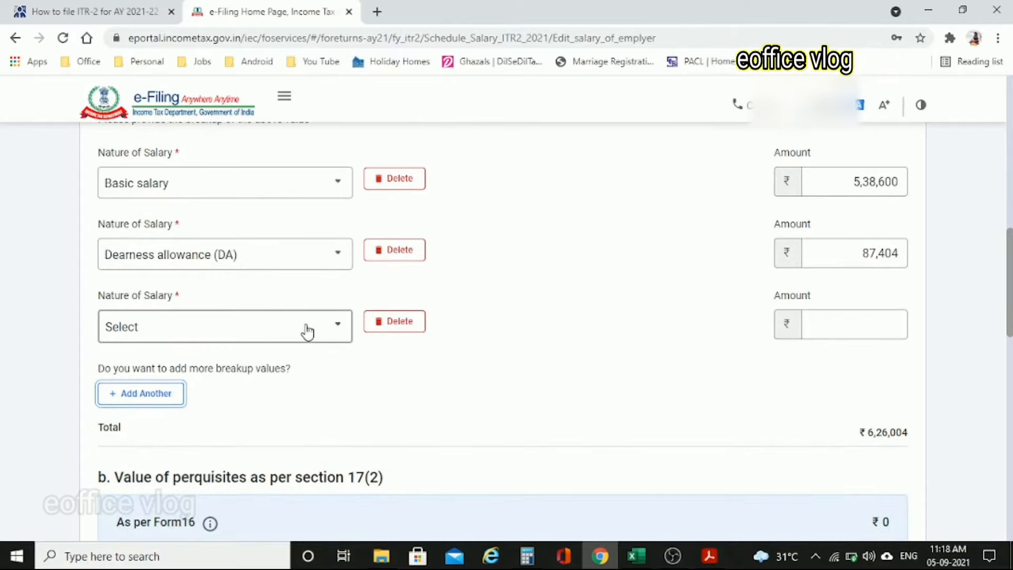
pyautogui.click(307, 333)
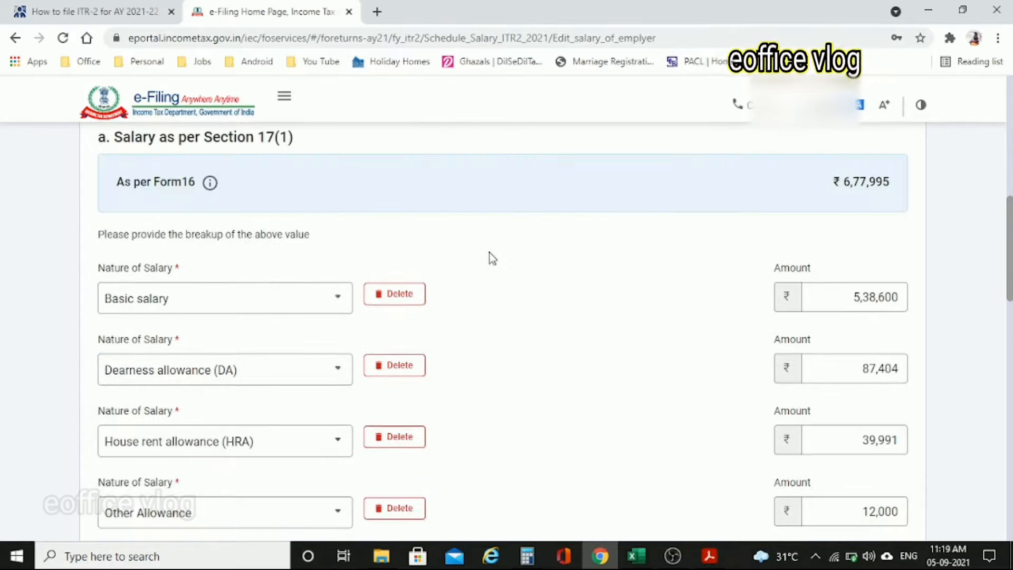
# Examine the available Nature of Perquisites options under section 17(2), leaving the choice unselected.
pyautogui.scroll(-4, 489, 256)
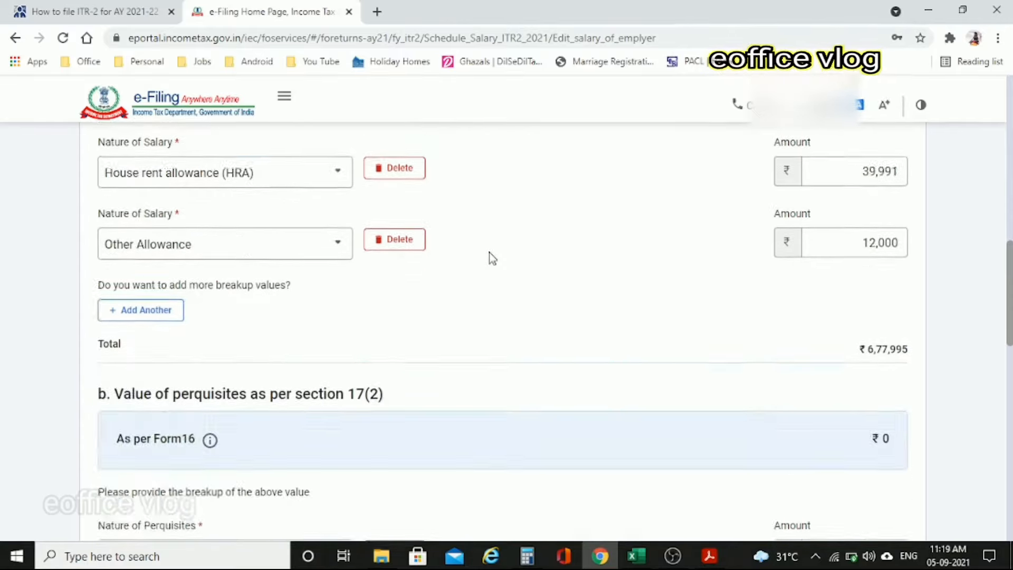
pyautogui.scroll(-5, 492, 258)
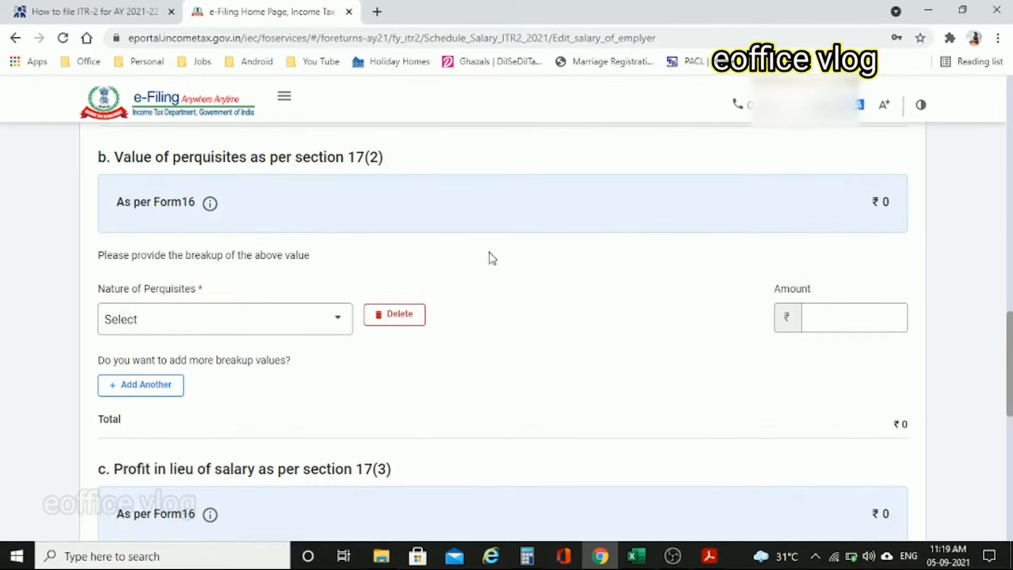
pyautogui.click(329, 327)
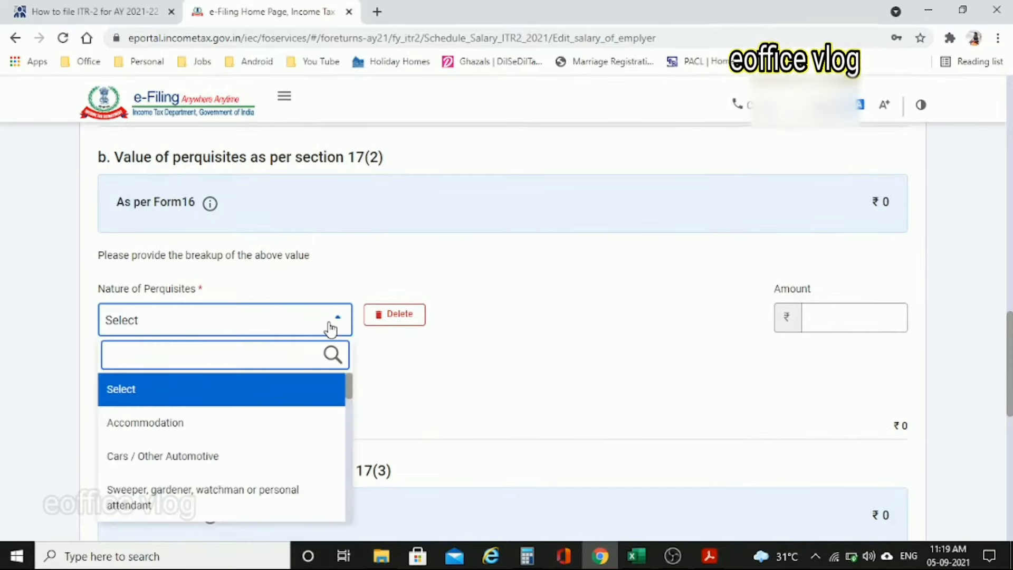
pyautogui.scroll(-1, 296, 415)
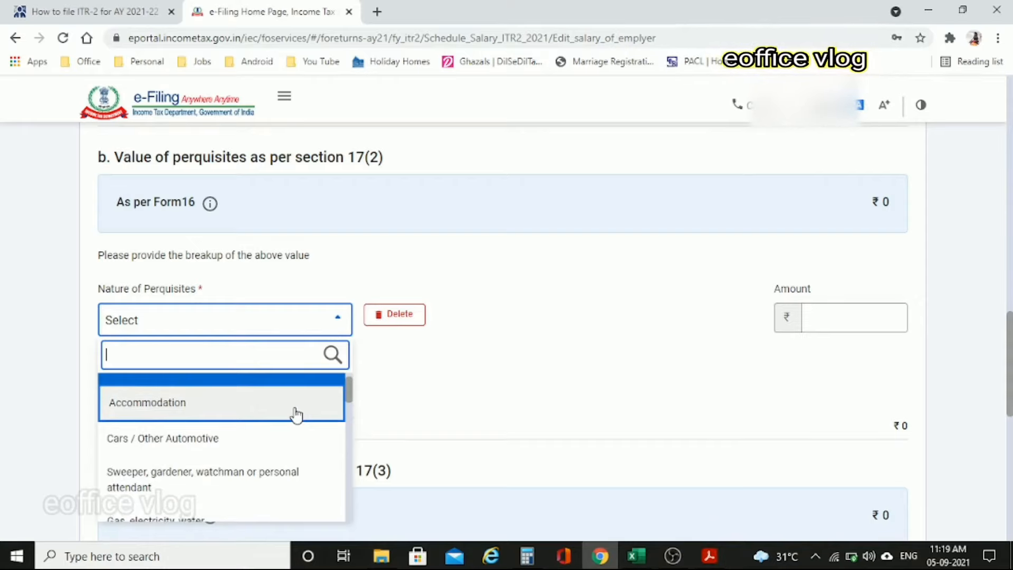
pyautogui.scroll(-1, 295, 414)
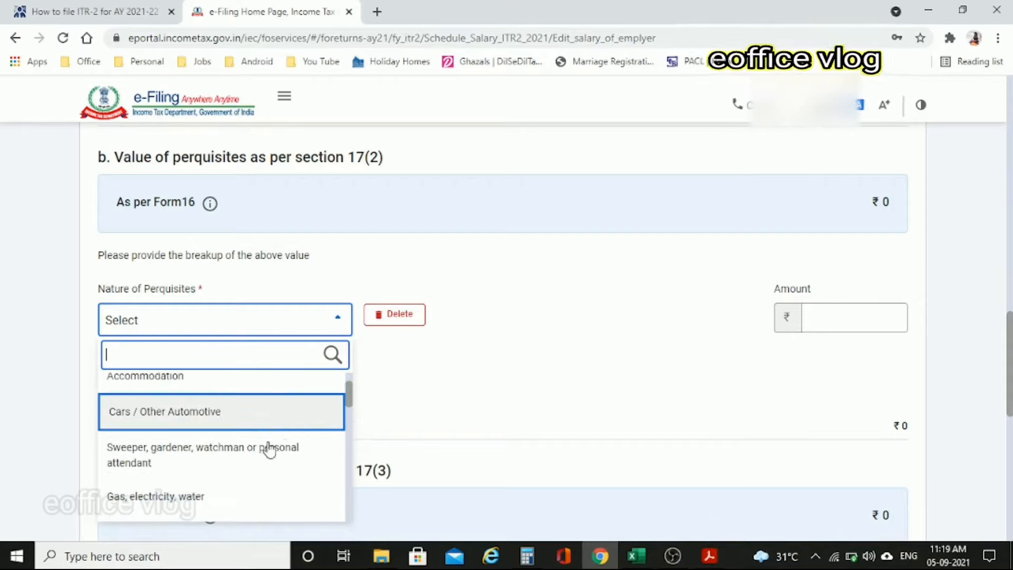
pyautogui.scroll(-2, 265, 459)
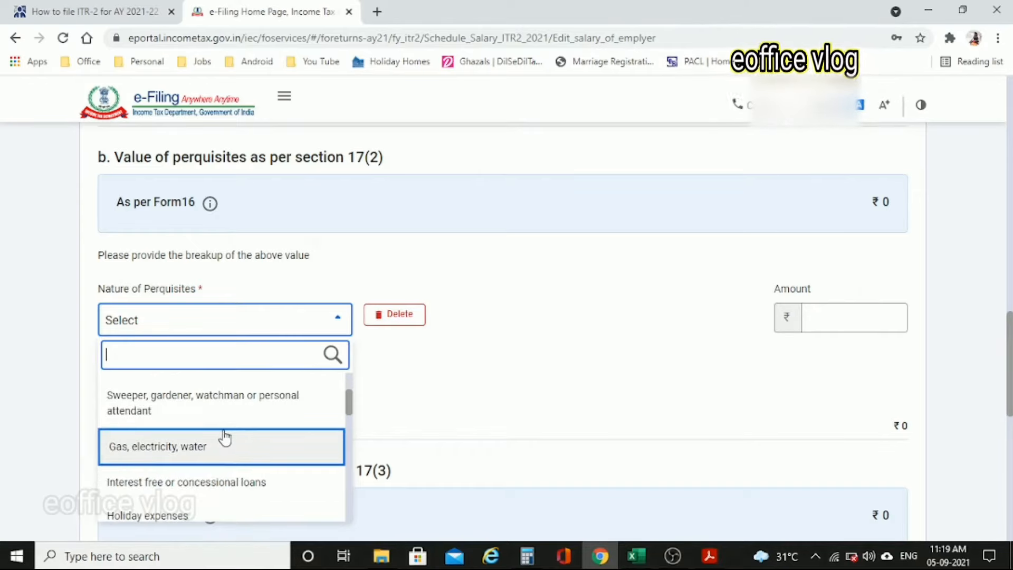
pyautogui.scroll(-2, 225, 437)
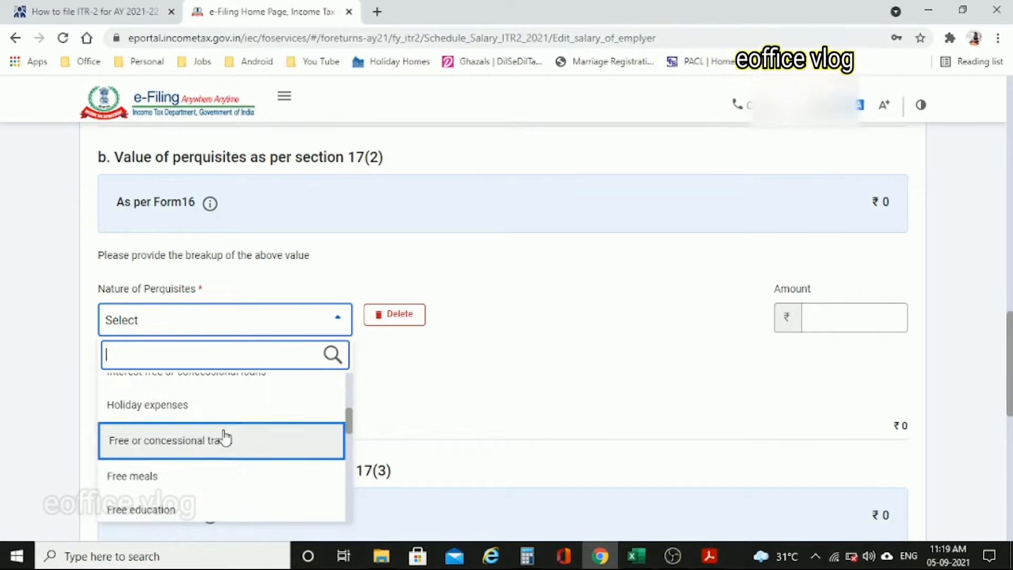
pyautogui.click(546, 325)
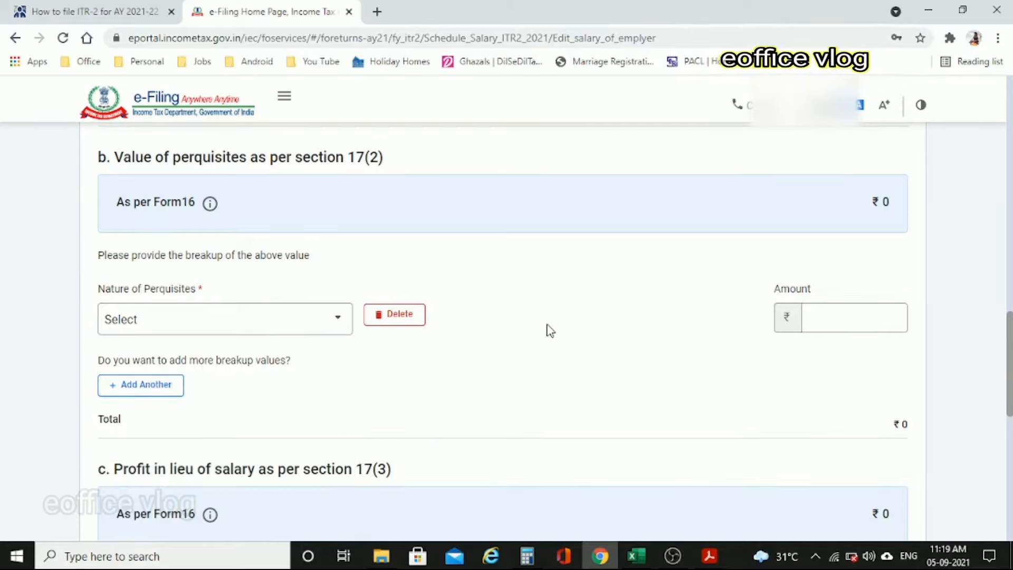
# Examine the Nature of Profit in lieu of salary options under section 17(3), leaving the choice unselected.
pyautogui.scroll(-2, 597, 317)
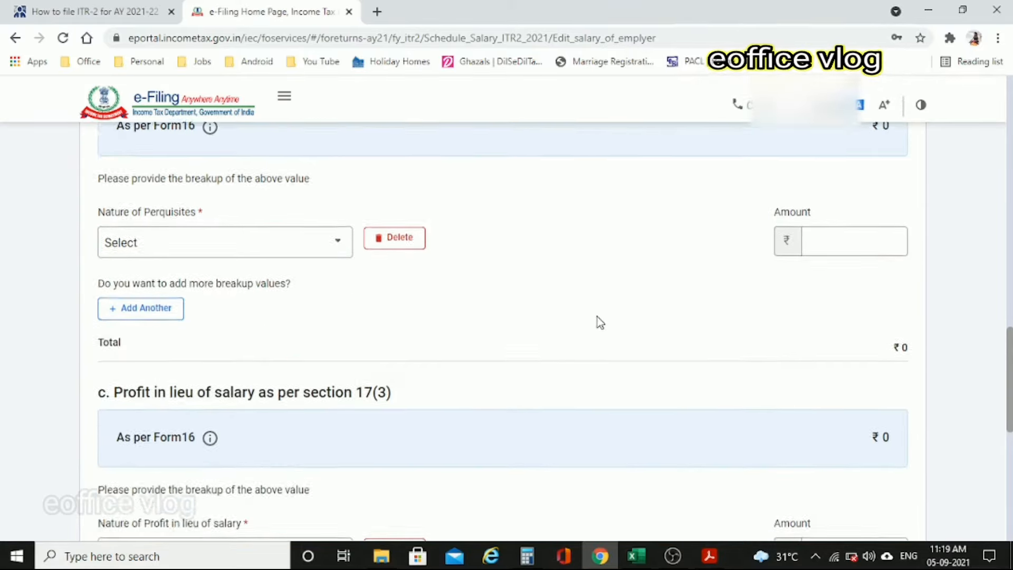
pyautogui.scroll(-3, 599, 321)
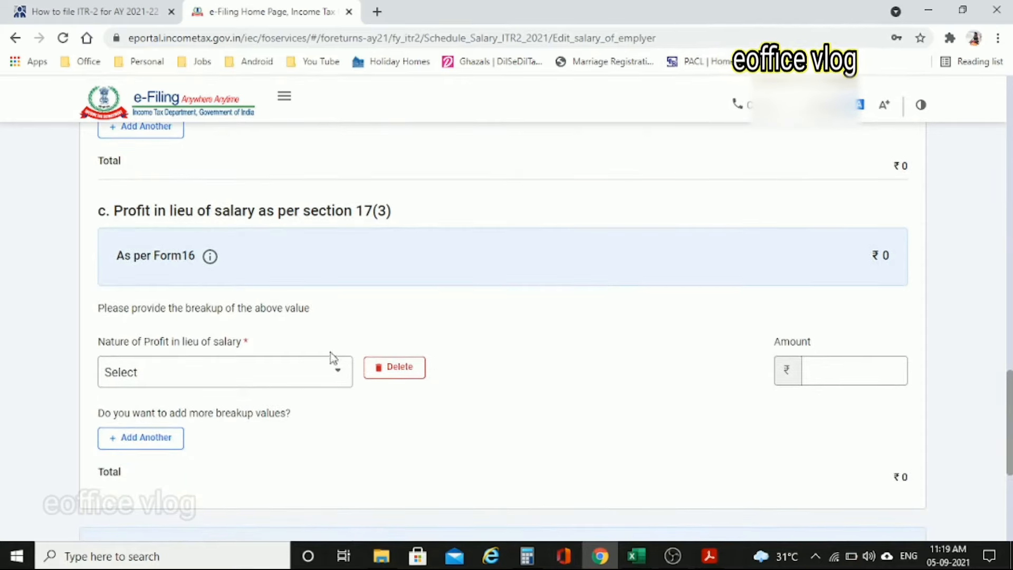
pyautogui.click(325, 381)
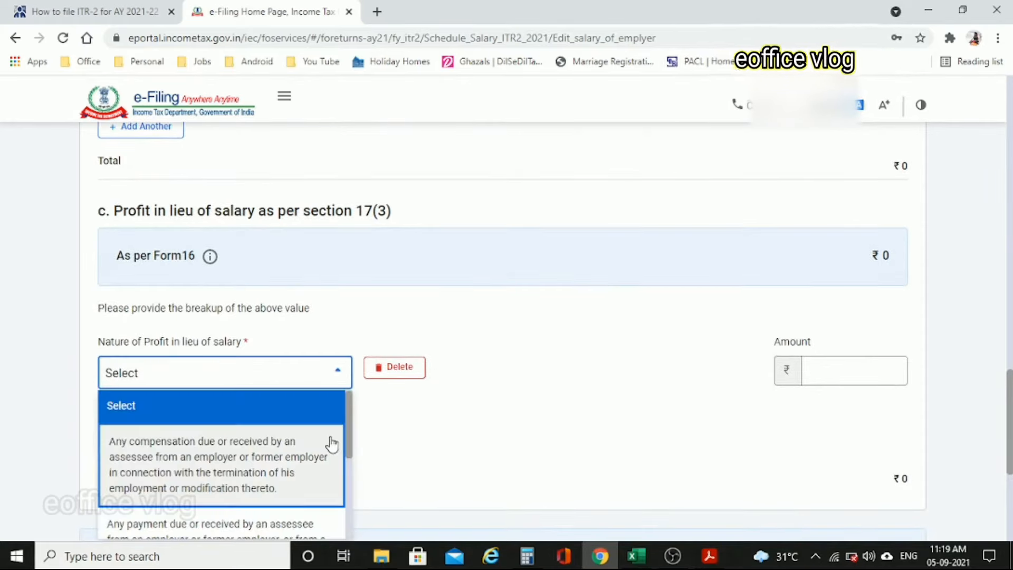
pyautogui.scroll(-1, 331, 445)
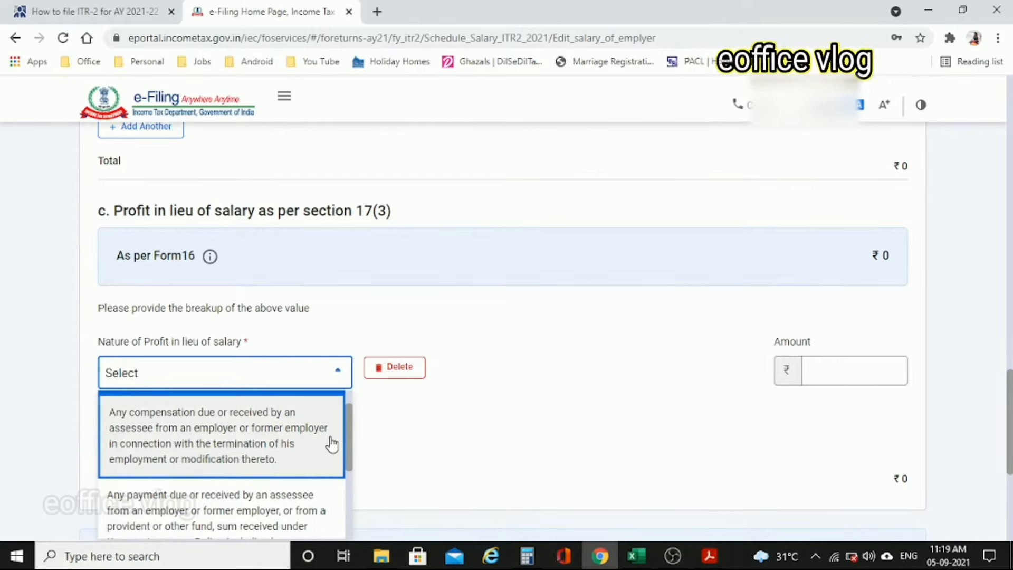
pyautogui.scroll(-1, 331, 444)
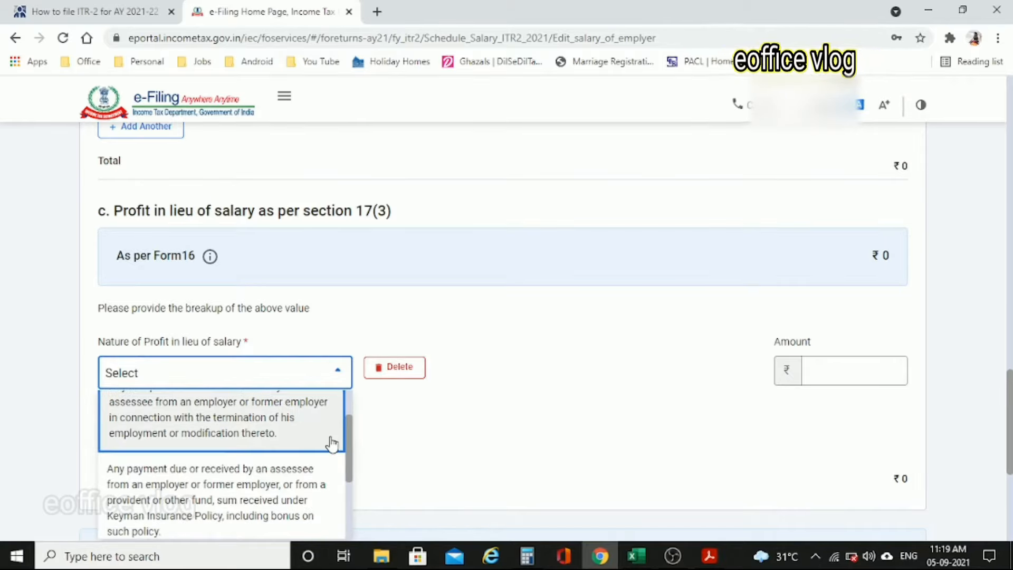
pyautogui.scroll(-2, 331, 444)
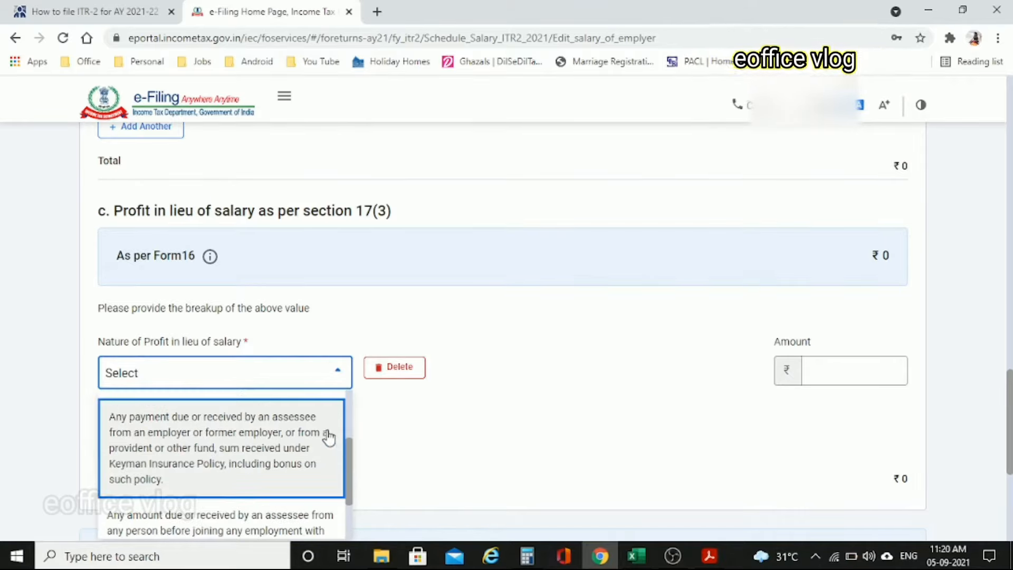
pyautogui.scroll(-2, 327, 435)
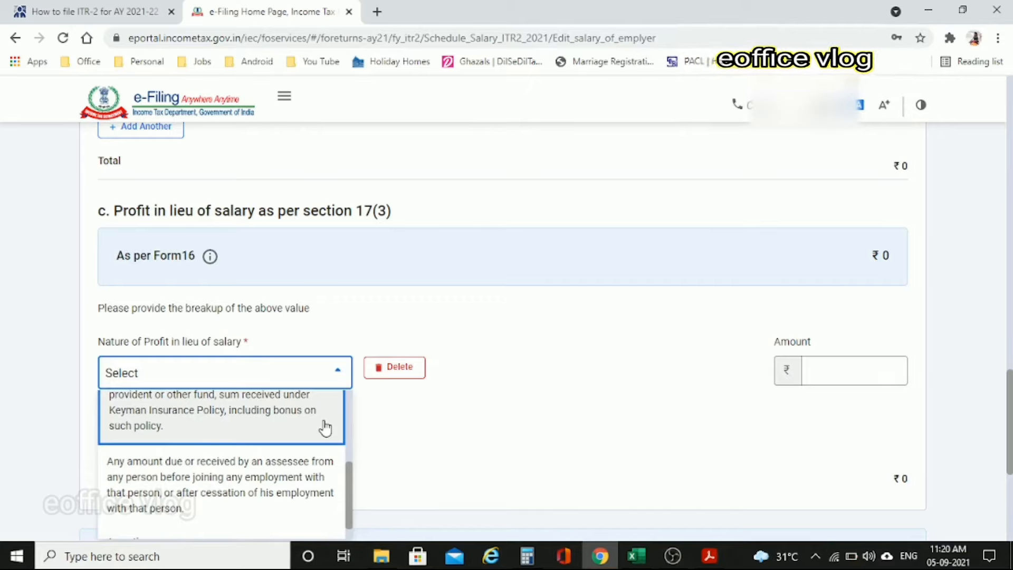
pyautogui.scroll(-1, 325, 428)
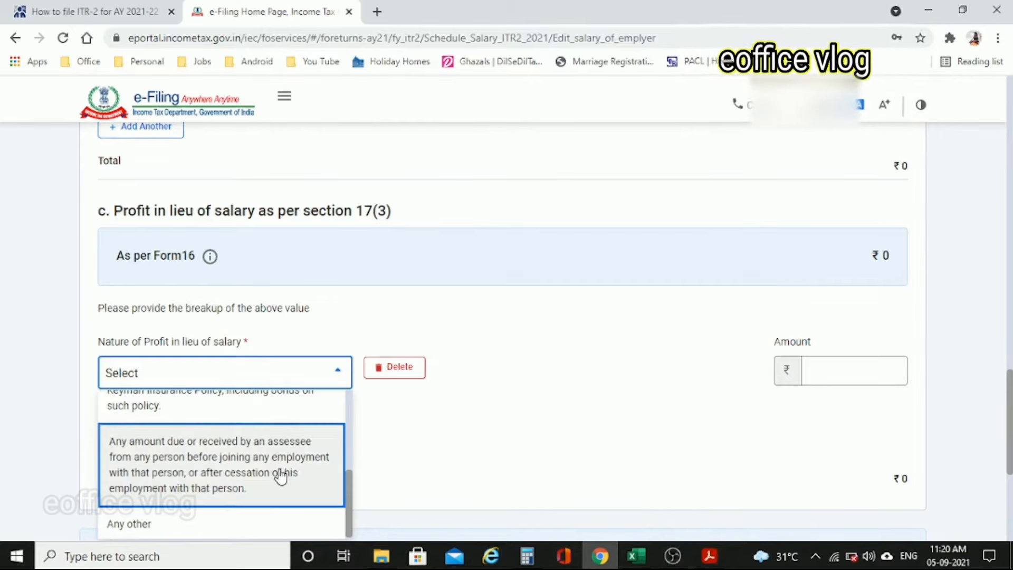
pyautogui.scroll(5, 281, 476)
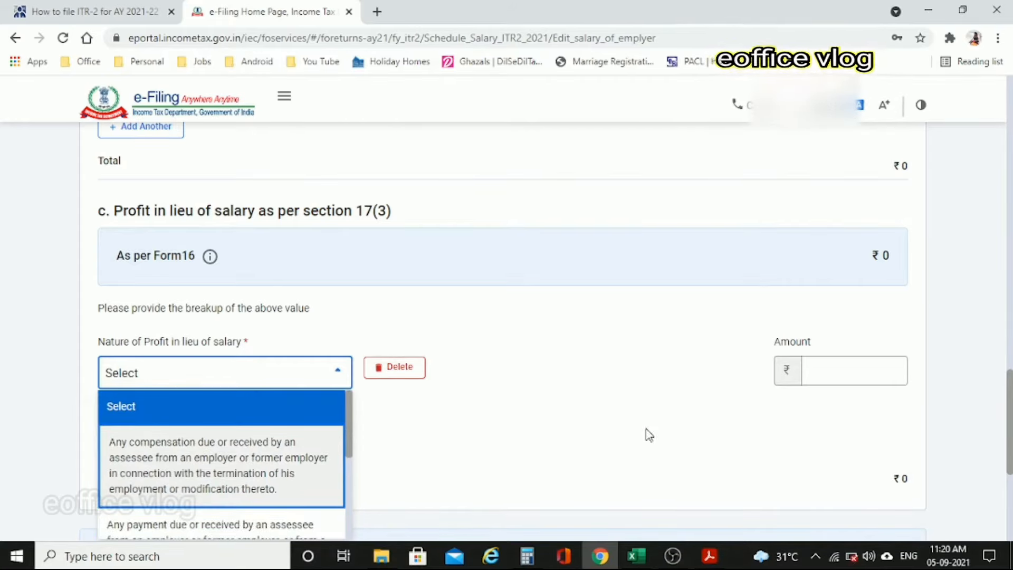
# Save the Employer 1 salary breakup and return to the Schedule Salary overview.
pyautogui.scroll(-4, 647, 434)
pyautogui.click(892, 389)
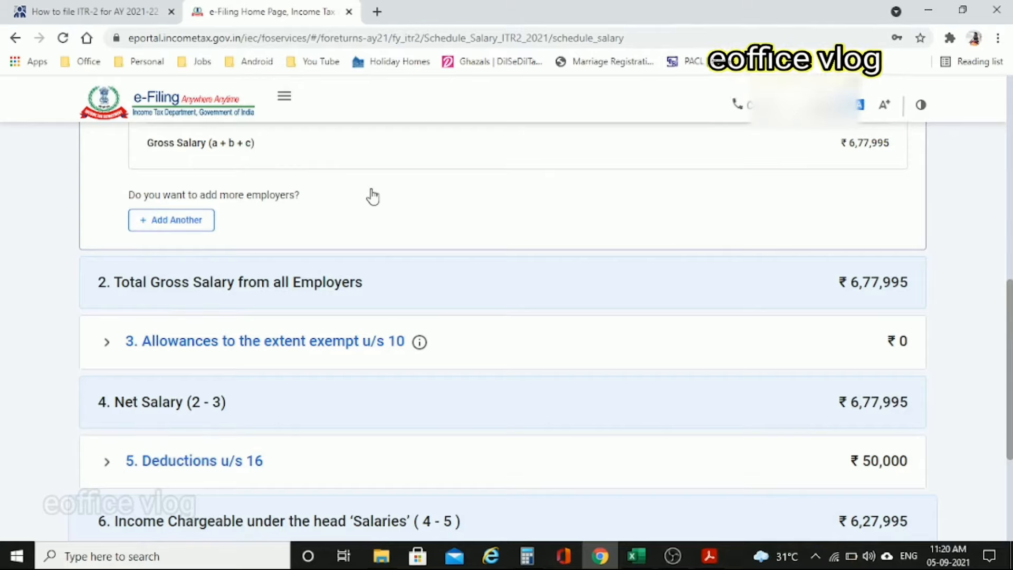
# Claim the Sec 10(13A) House Rent Allowance as an exempt allowance u/s 10 with an amount of ₹39,991 and save it.
pyautogui.scroll(-2, 372, 196)
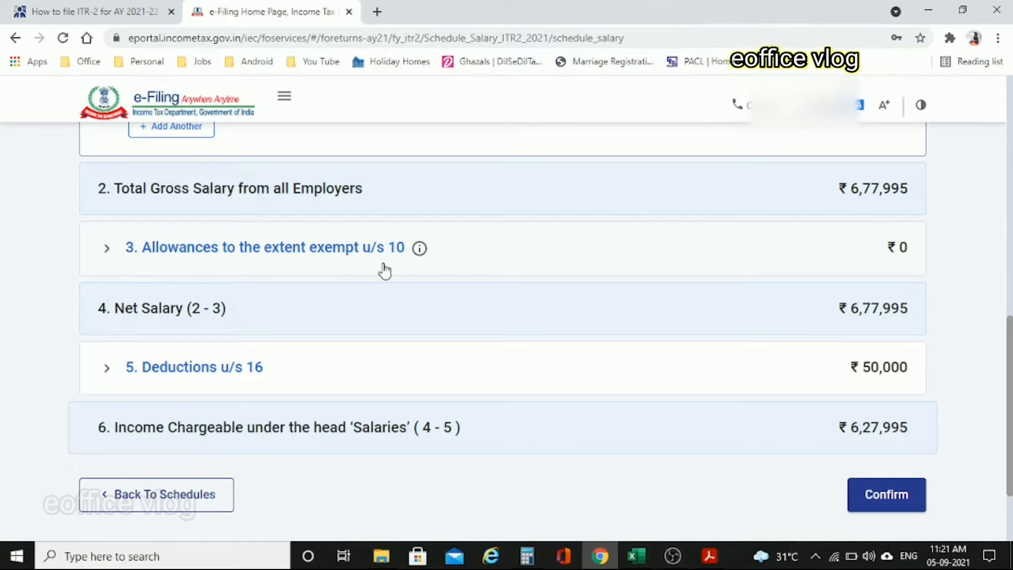
pyautogui.click(356, 259)
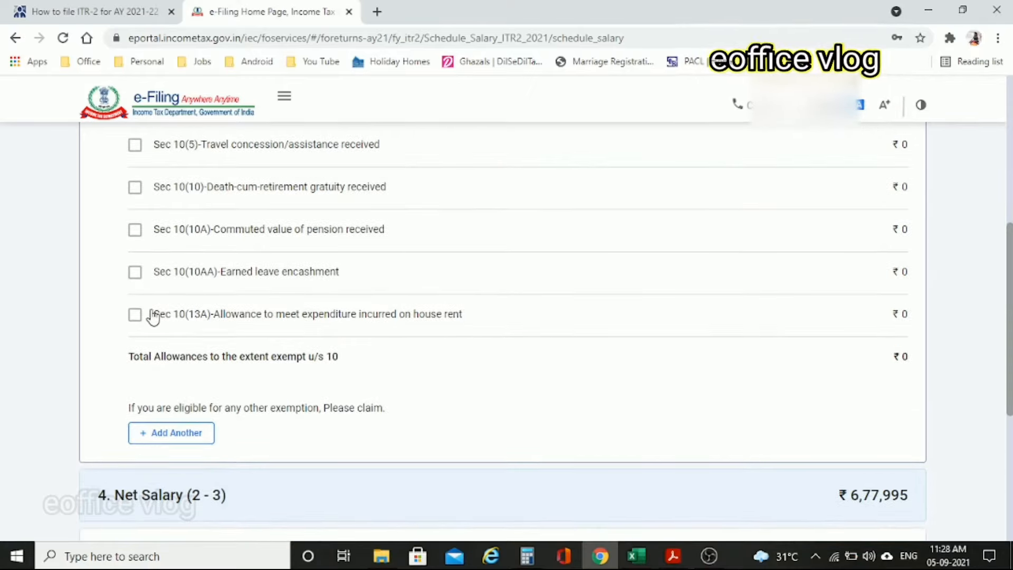
pyautogui.click(136, 317)
pyautogui.scroll(6, 551, 314)
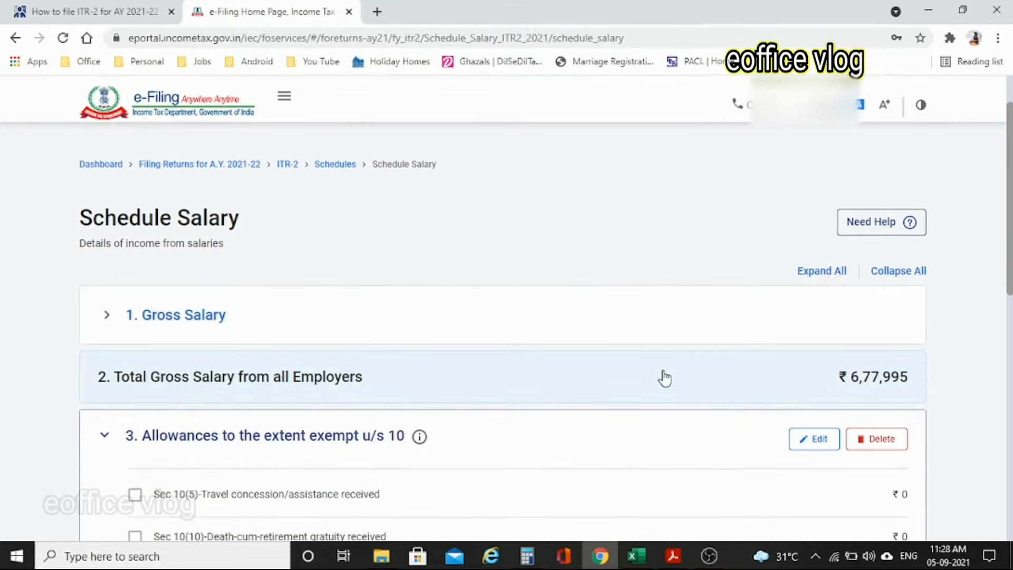
pyautogui.click(817, 448)
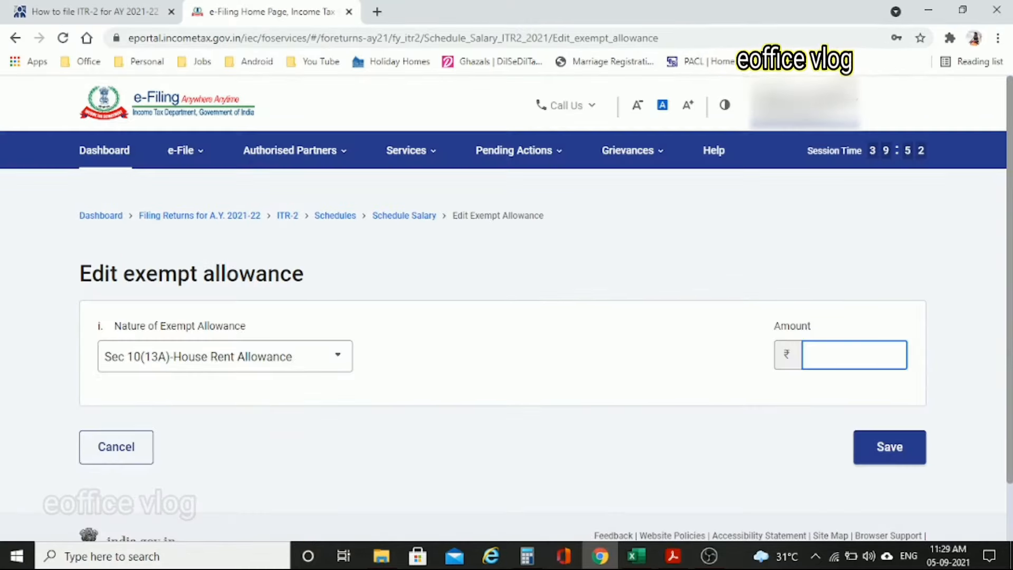
pyautogui.write('39991')
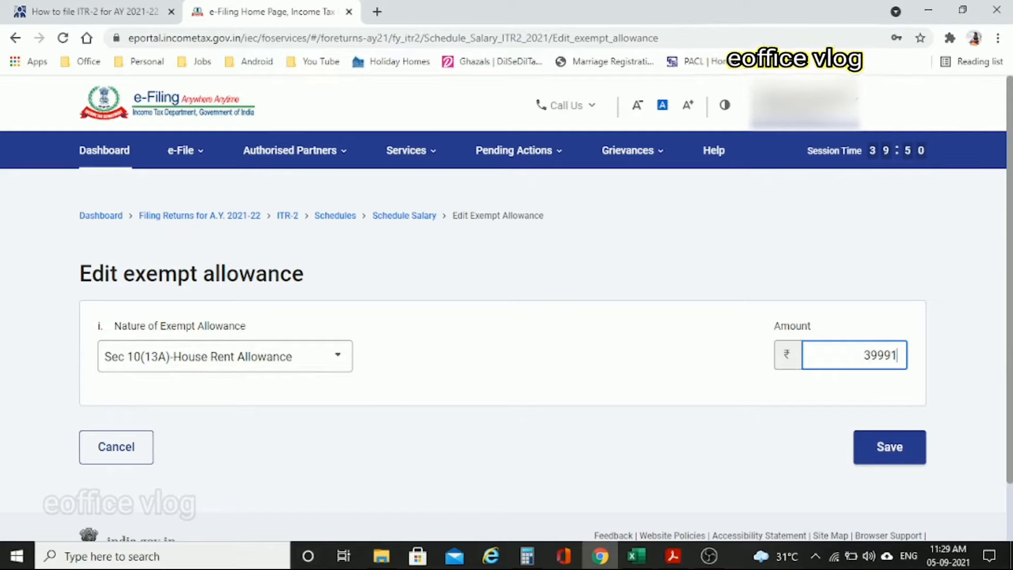
pyautogui.click(903, 449)
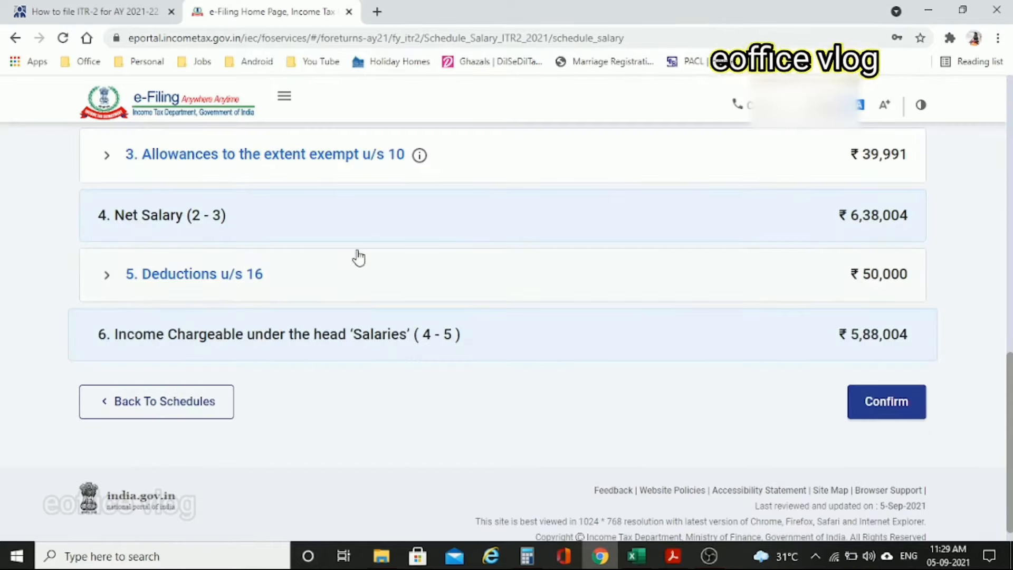
# Review and save the Deductions u/s 16 without changing any amounts, and confirm Schedule Salary.
pyautogui.click(179, 277)
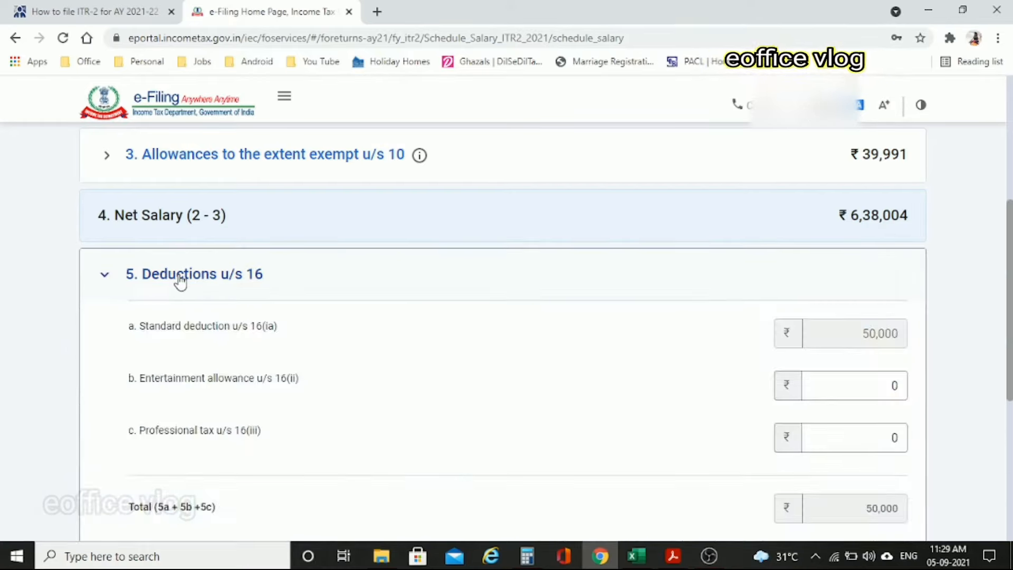
pyautogui.scroll(-2, 429, 420)
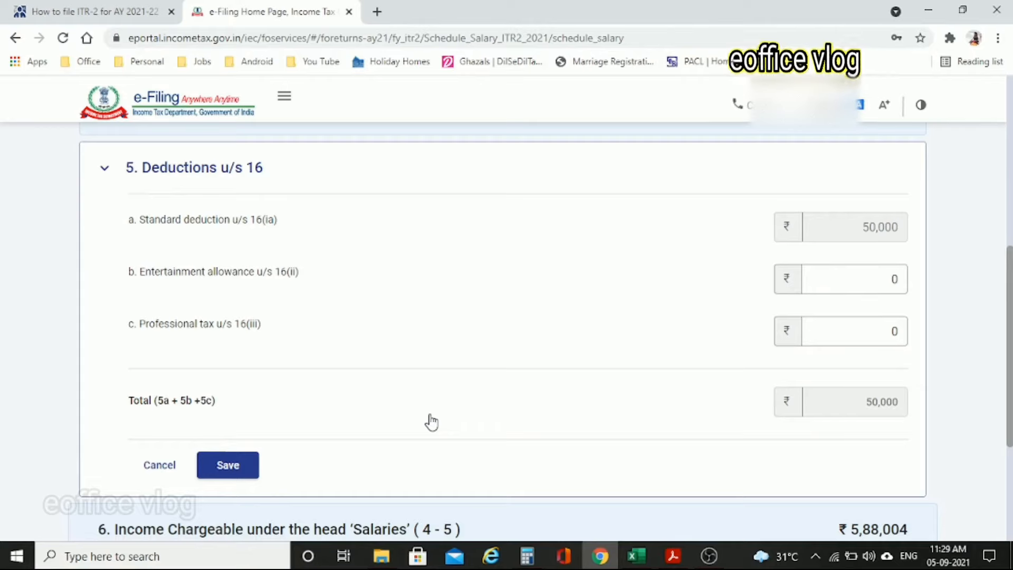
pyautogui.scroll(-1, 431, 422)
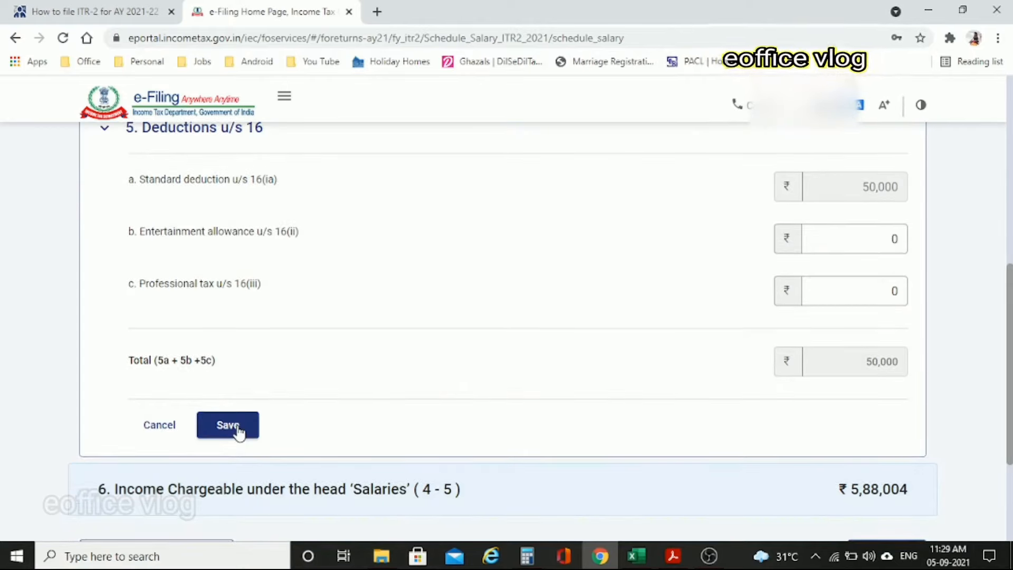
pyautogui.click(238, 431)
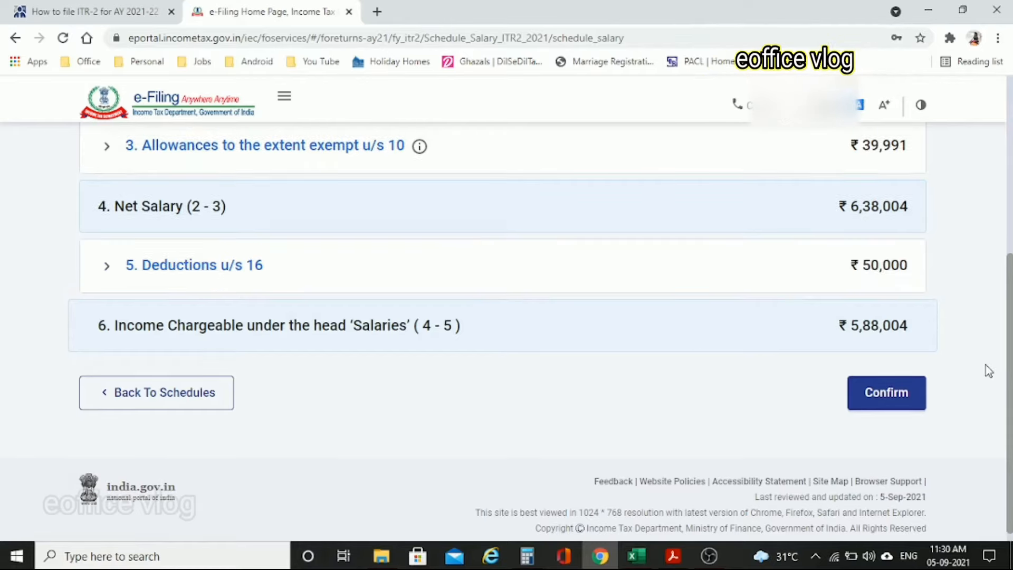
pyautogui.click(910, 395)
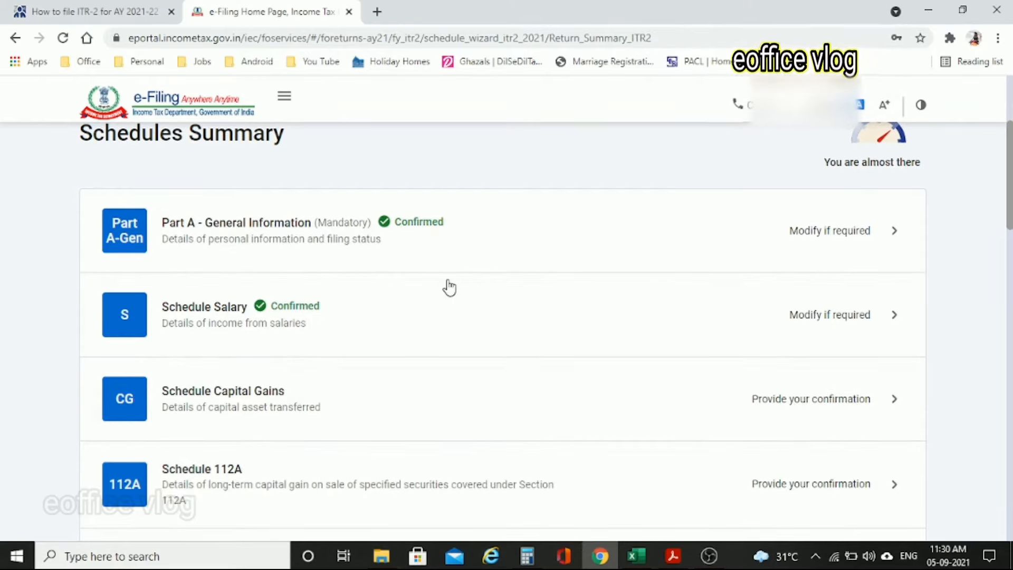
# Open Schedule Capital Gains and continue with the STT-paid equity share or equity oriented Mutual Fund asset type under section 111A or 115AD(1)(ii).
pyautogui.scroll(-2, 448, 287)
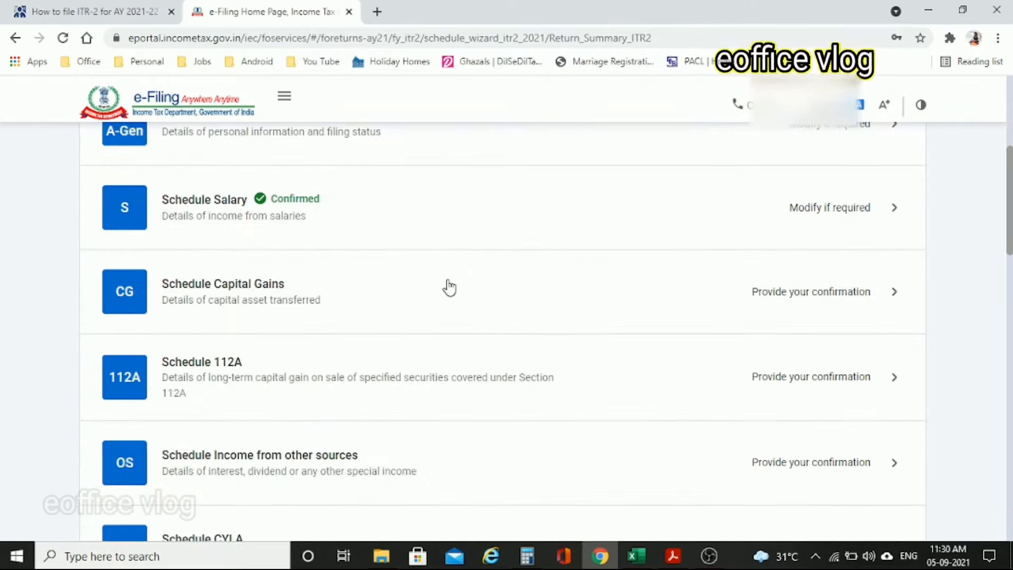
pyautogui.click(778, 333)
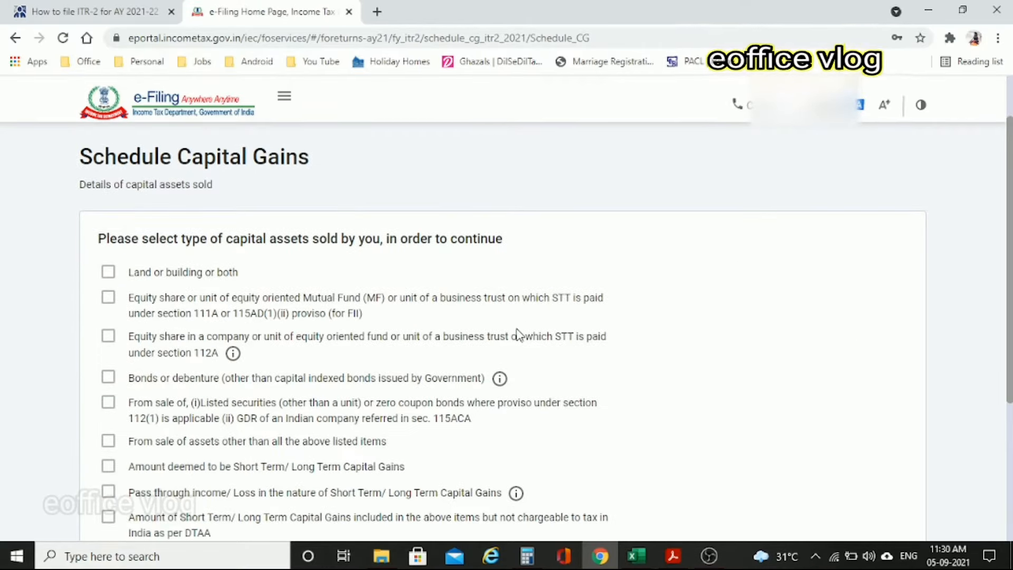
pyautogui.scroll(-1, 517, 333)
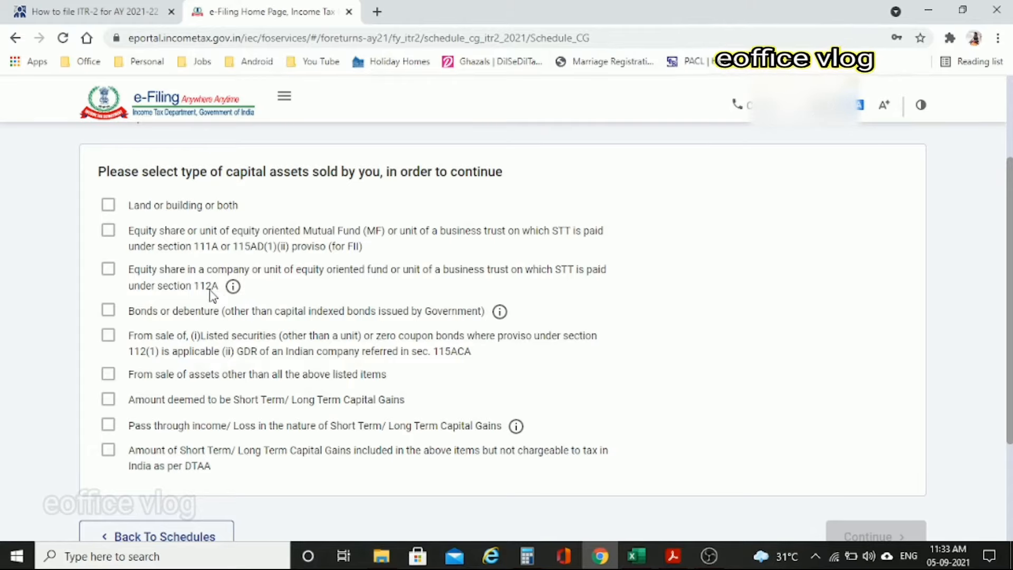
pyautogui.scroll(-1, 211, 290)
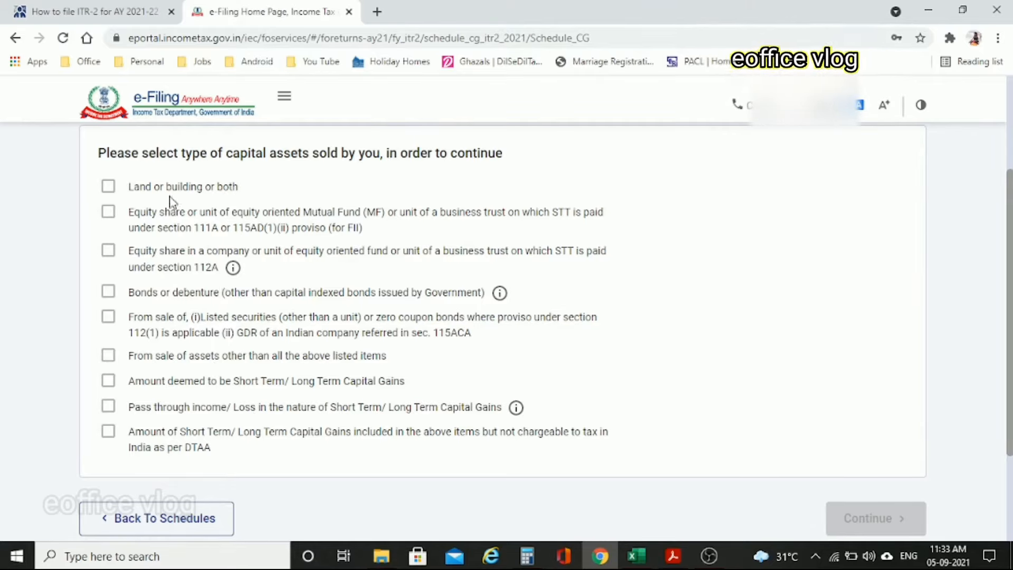
pyautogui.click(108, 213)
pyautogui.scroll(-1, 644, 333)
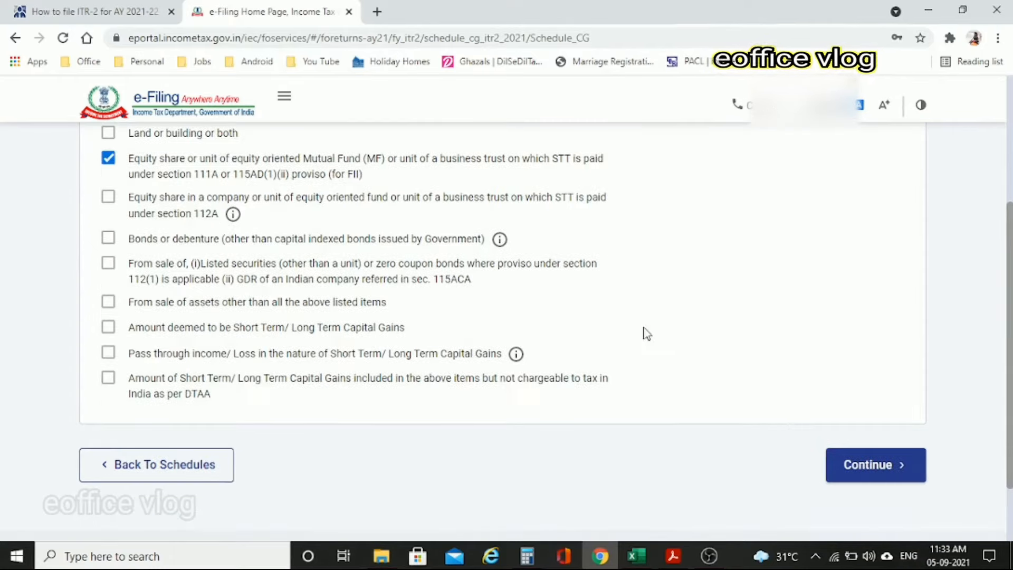
pyautogui.click(857, 467)
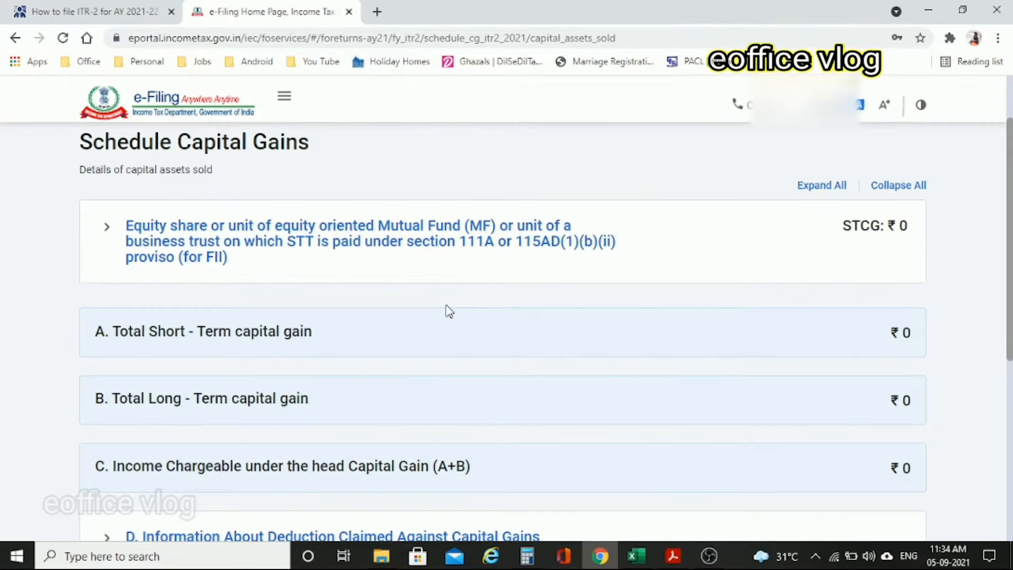
# Add the sale details for STT-paid equity shares or Mutual Fund units under Section 111A, leaving the loss to be disallowed blank.
pyautogui.click(388, 238)
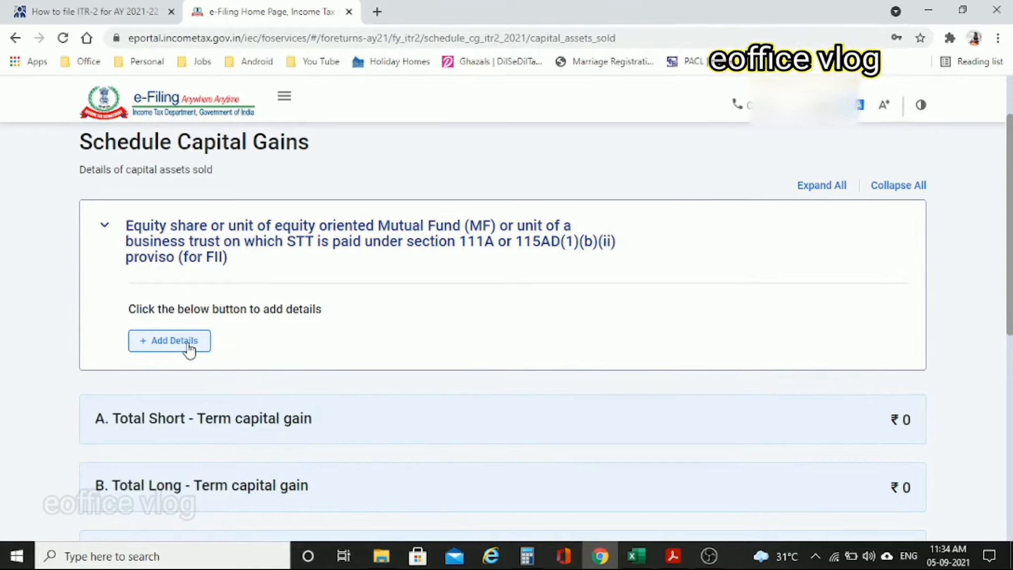
pyautogui.click(174, 340)
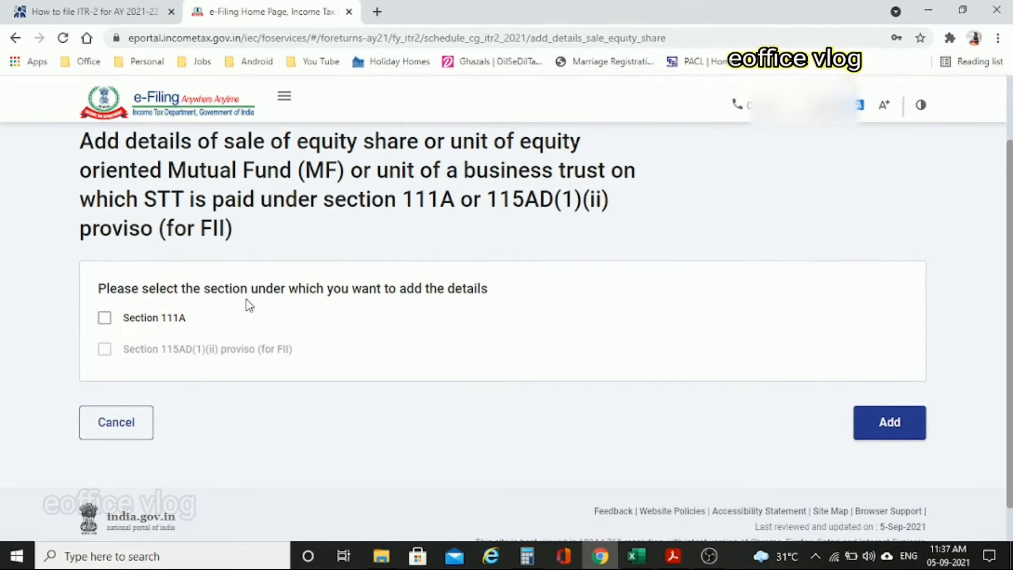
pyautogui.click(105, 318)
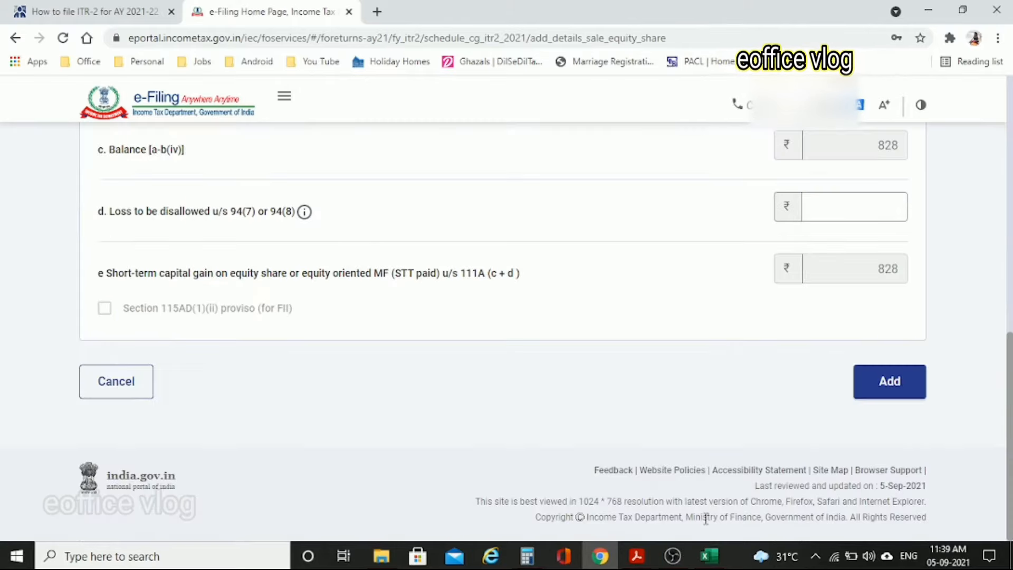
pyautogui.scroll(1, 706, 518)
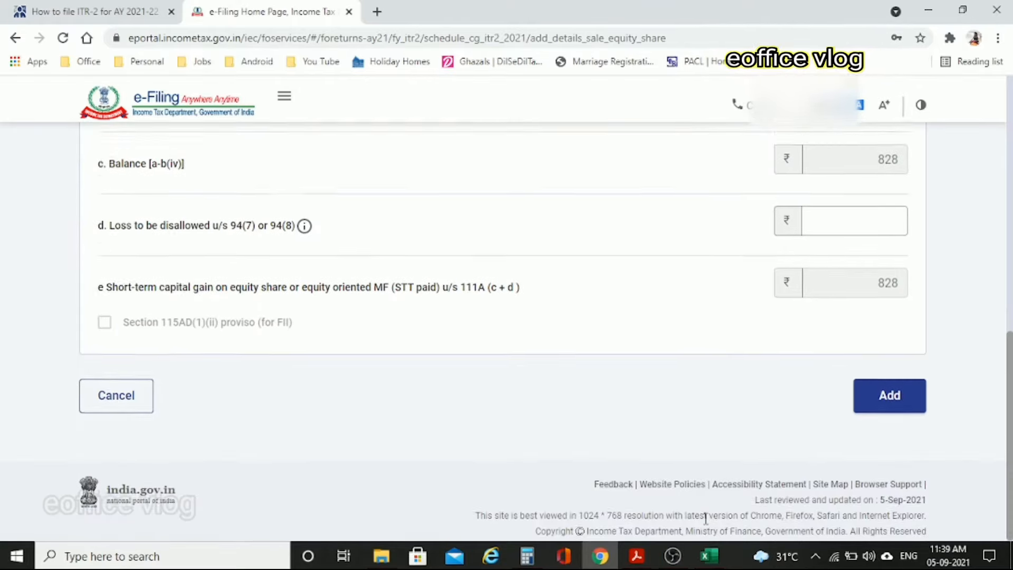
pyautogui.scroll(-1, 706, 518)
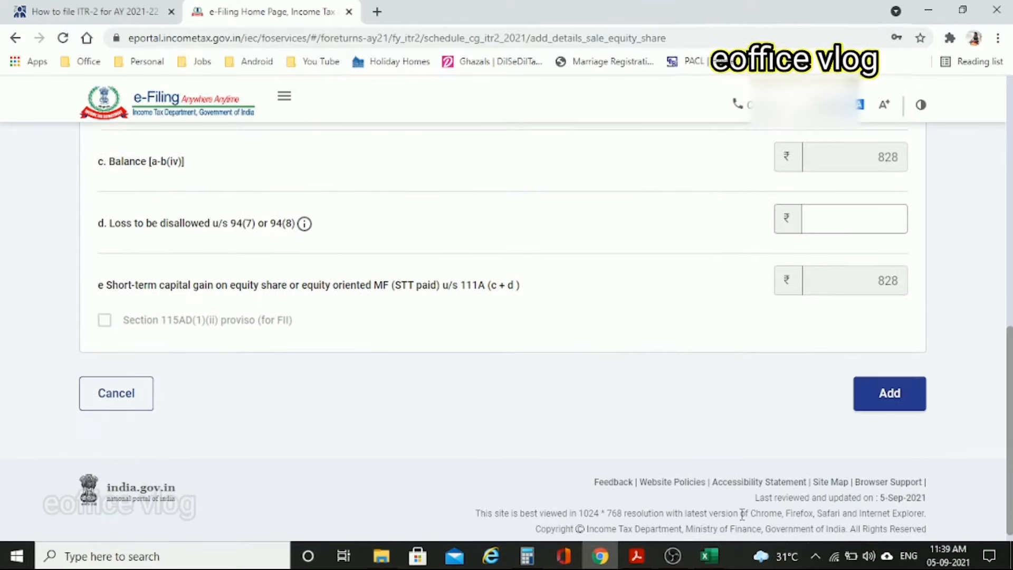
pyautogui.click(908, 399)
pyautogui.scroll(-3, 973, 413)
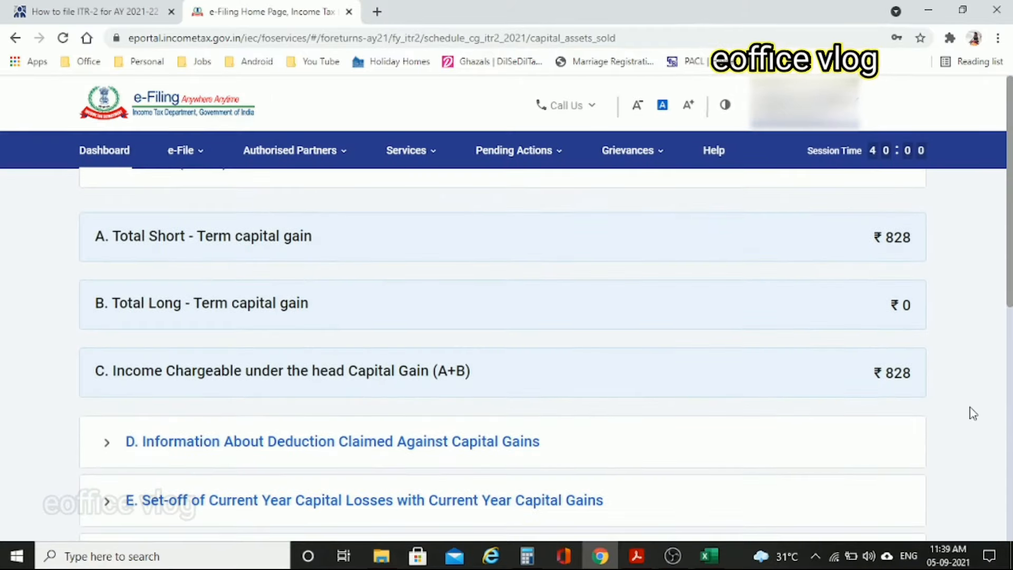
pyautogui.scroll(1, 556, 429)
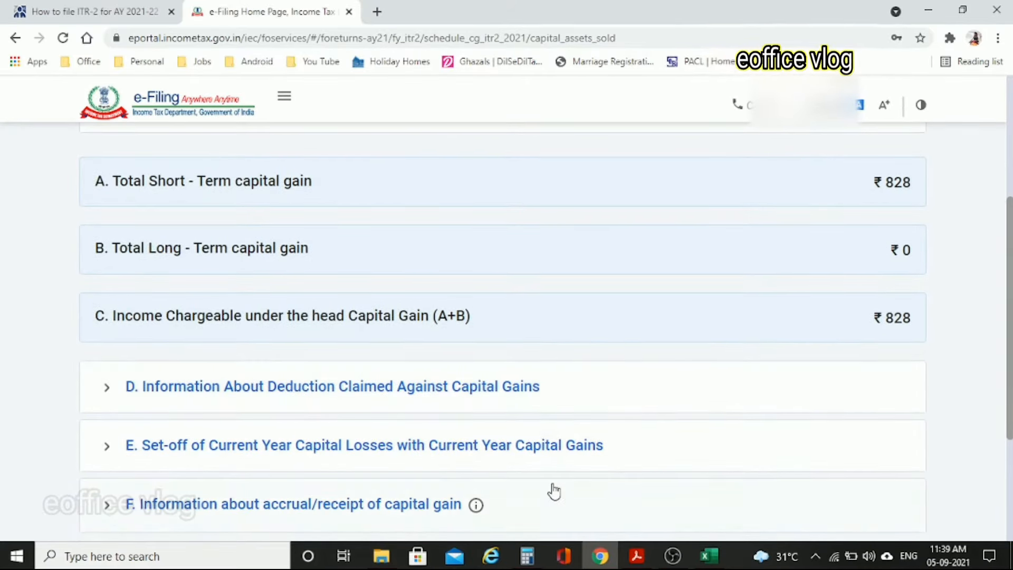
pyautogui.scroll(-2, 552, 489)
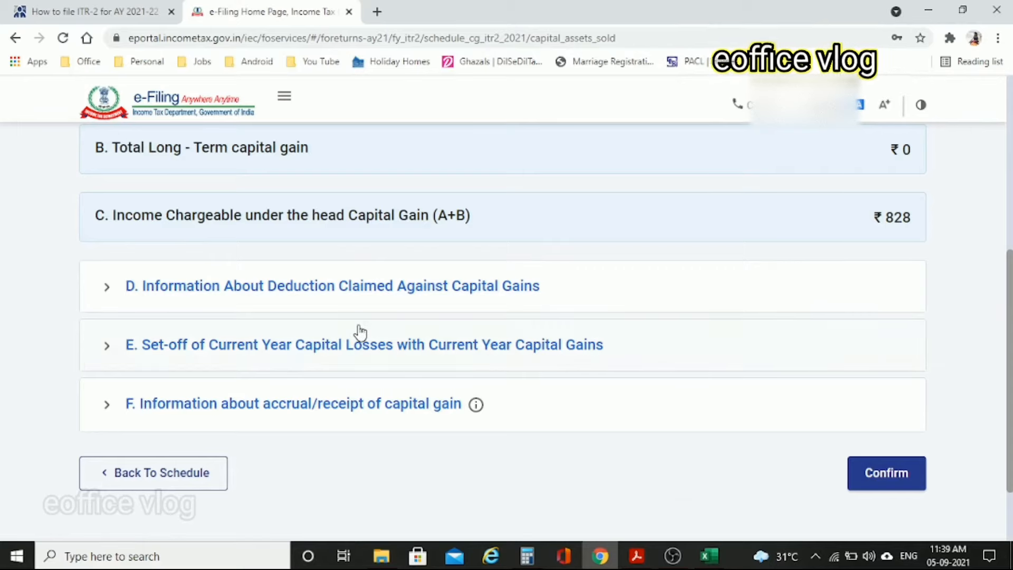
# Confirm Schedule Capital Gains, and confirm Schedule 112A without adding any securities.
pyautogui.scroll(-2, 567, 375)
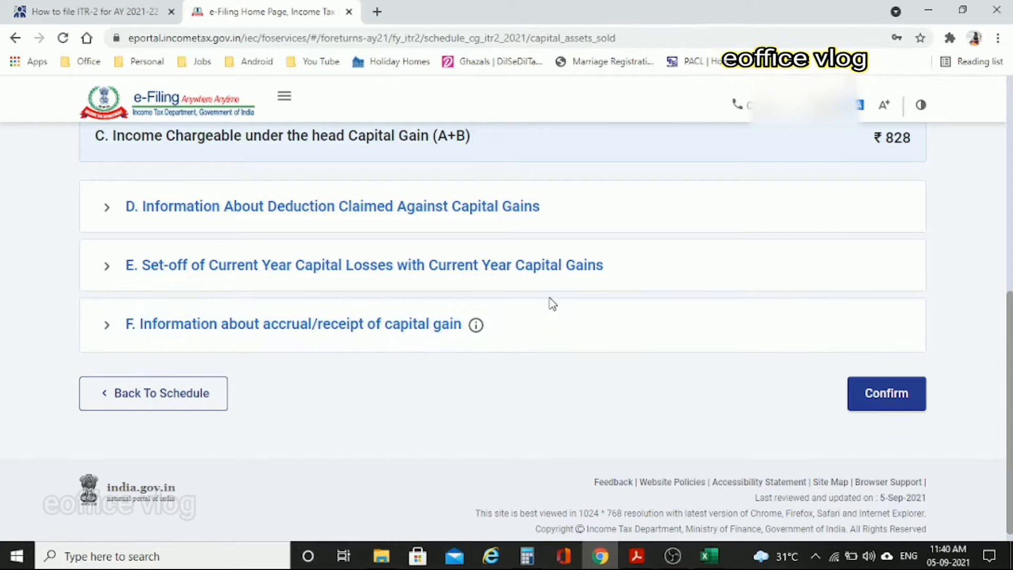
pyautogui.click(889, 402)
pyautogui.scroll(-3, 890, 404)
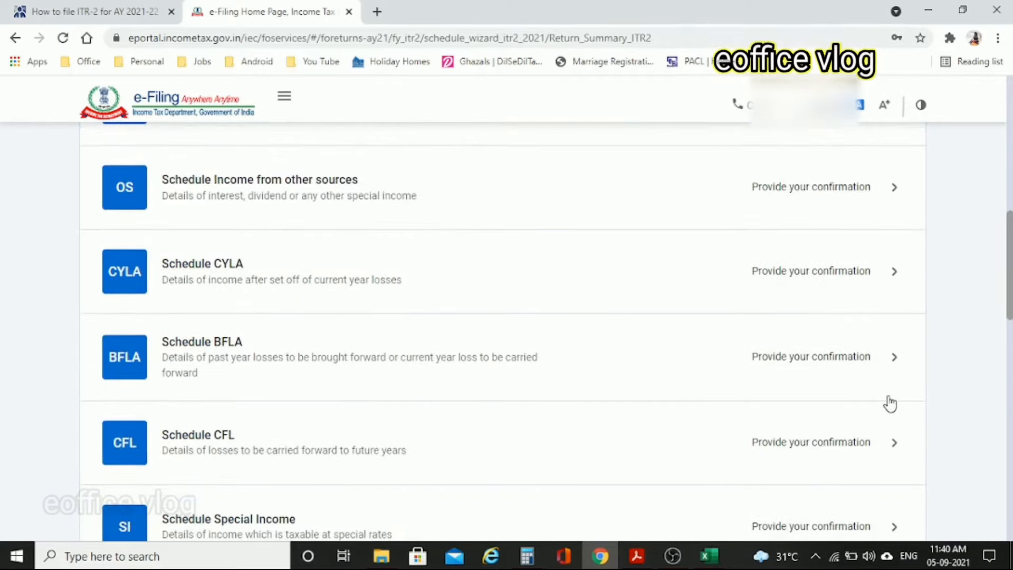
pyautogui.scroll(-6, 889, 403)
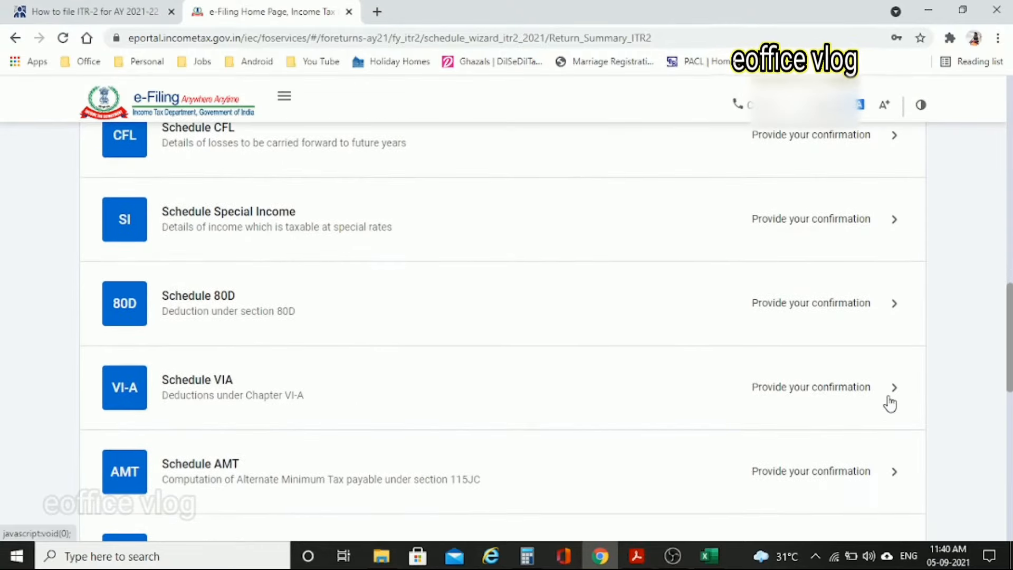
pyautogui.scroll(-2, 890, 404)
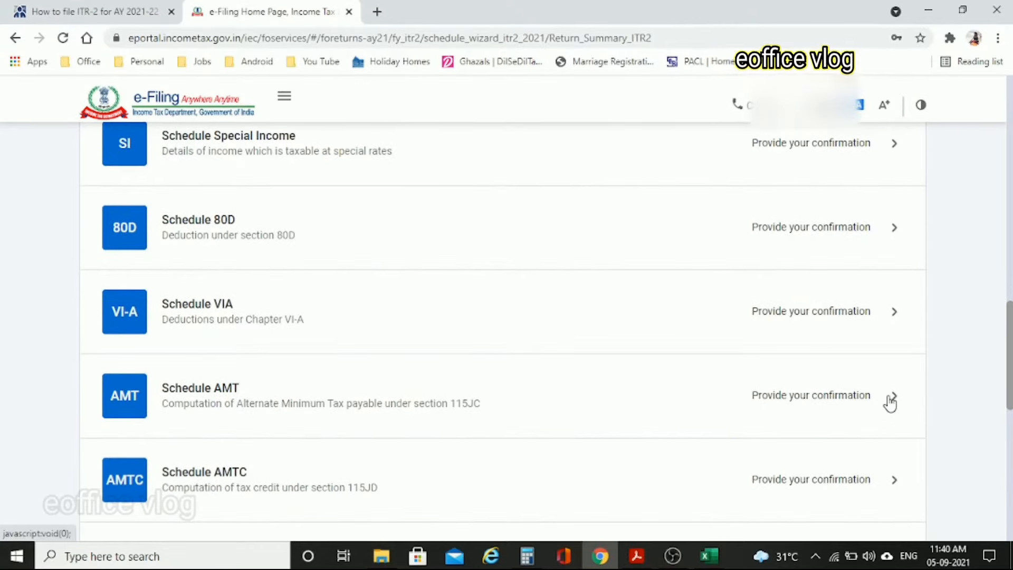
pyautogui.scroll(9, 890, 404)
pyautogui.scroll(1, 890, 404)
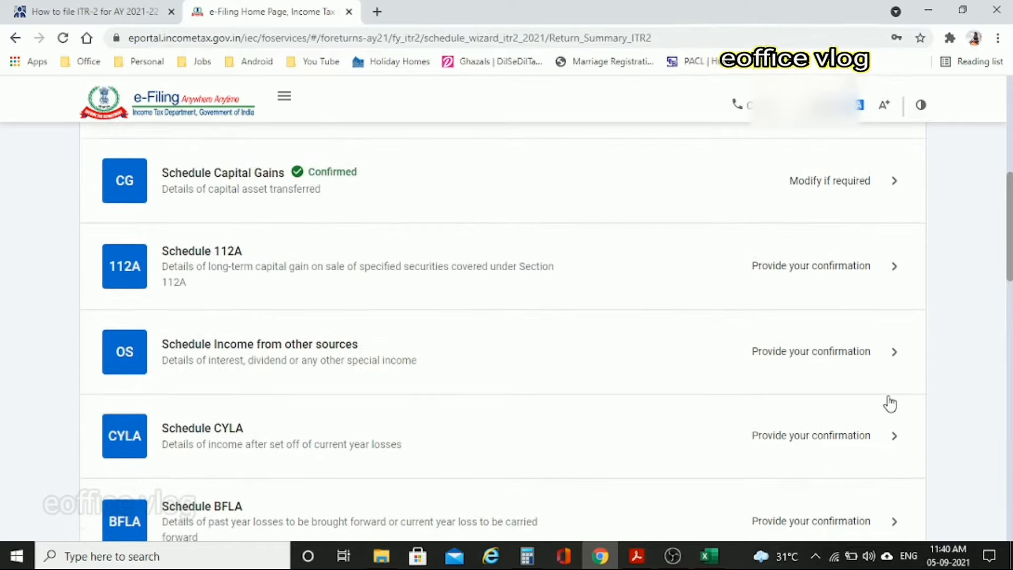
pyautogui.click(827, 270)
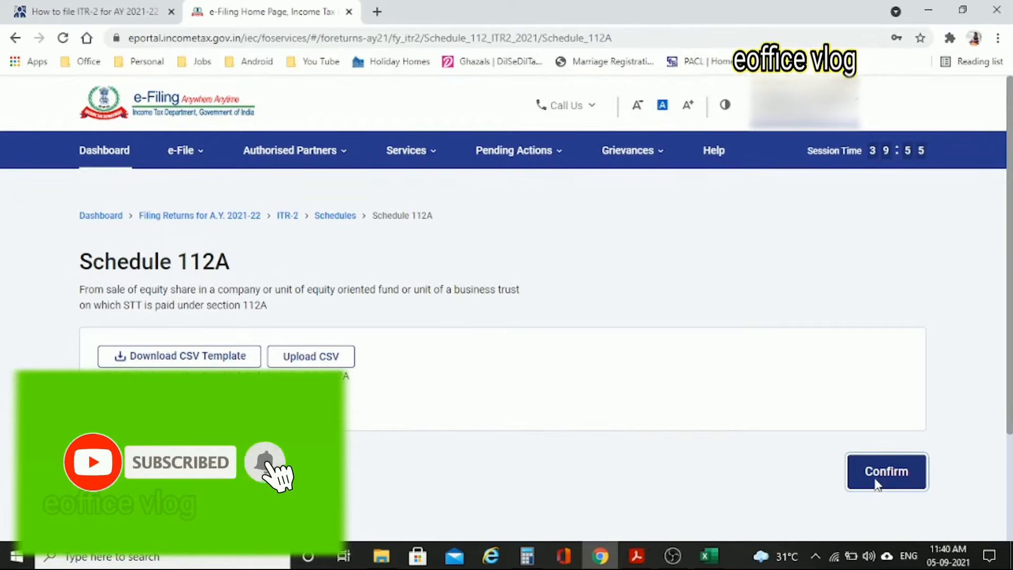
pyautogui.click(876, 475)
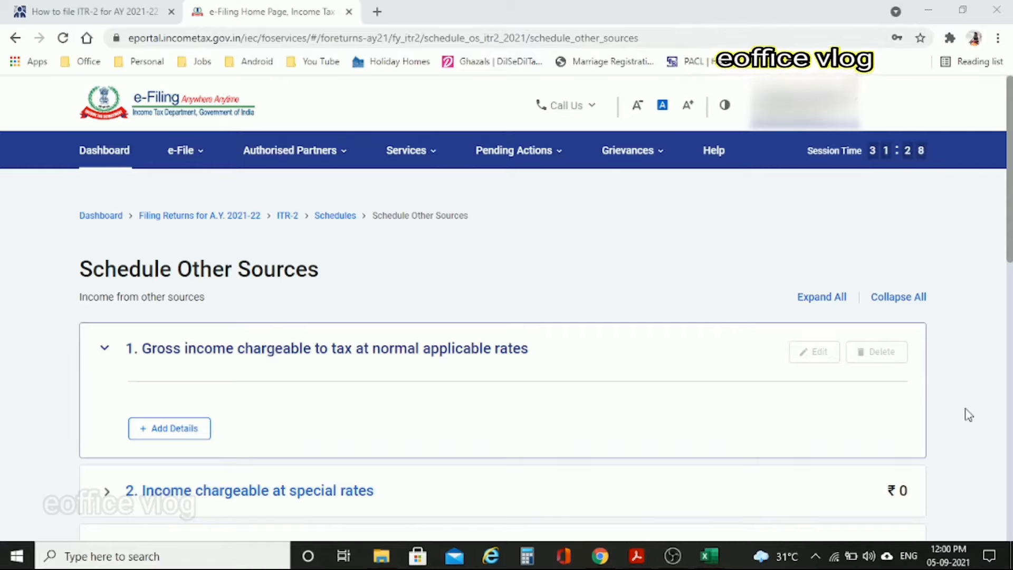
# Add Dividends, Gross to the income chargeable at normal rates in Schedule Other Sources, with ₹275 as Dividend income [other than (ii)].
pyautogui.scroll(-1, 969, 415)
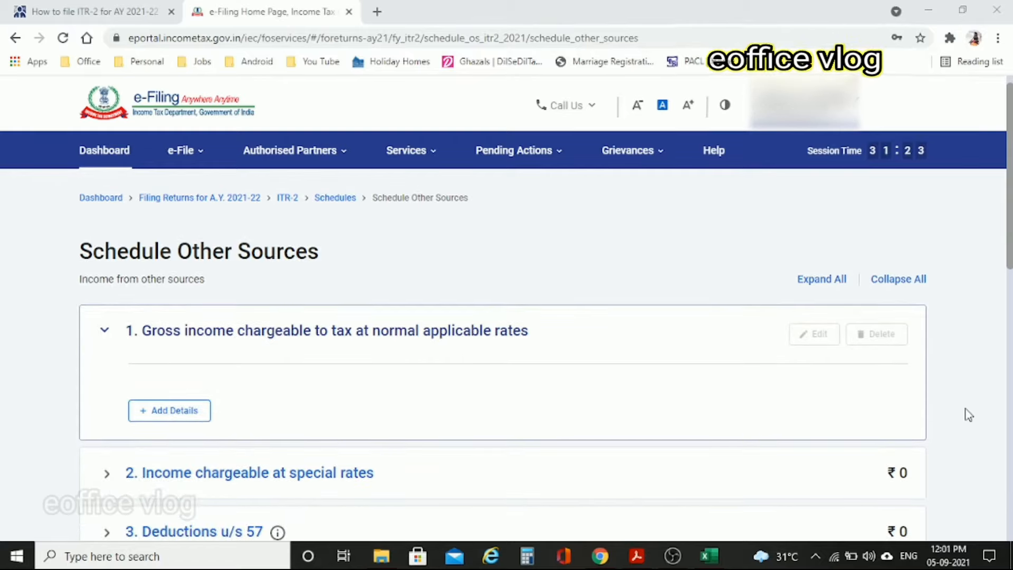
pyautogui.scroll(-3, 968, 415)
pyautogui.scroll(2, 968, 414)
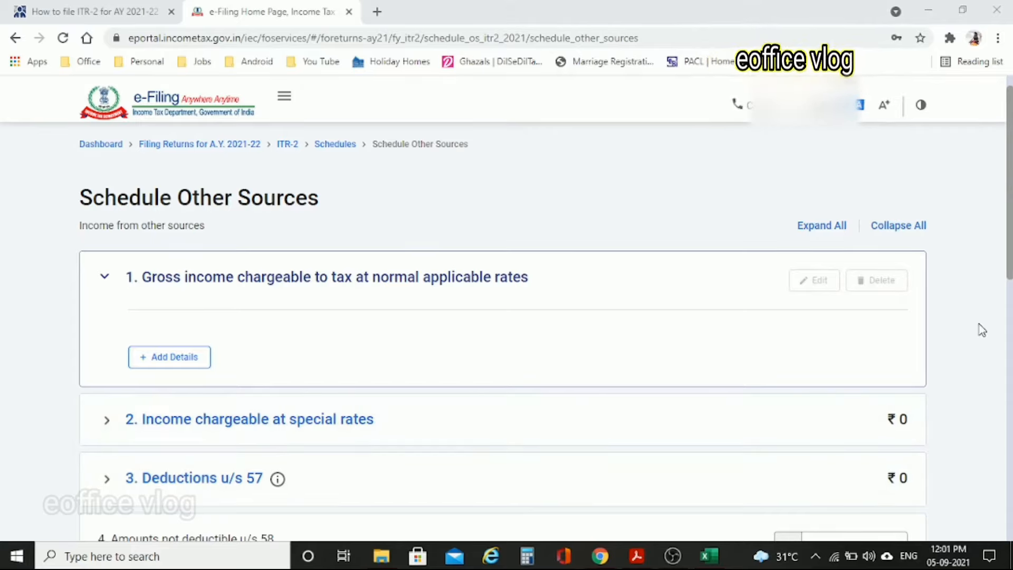
pyautogui.click(181, 362)
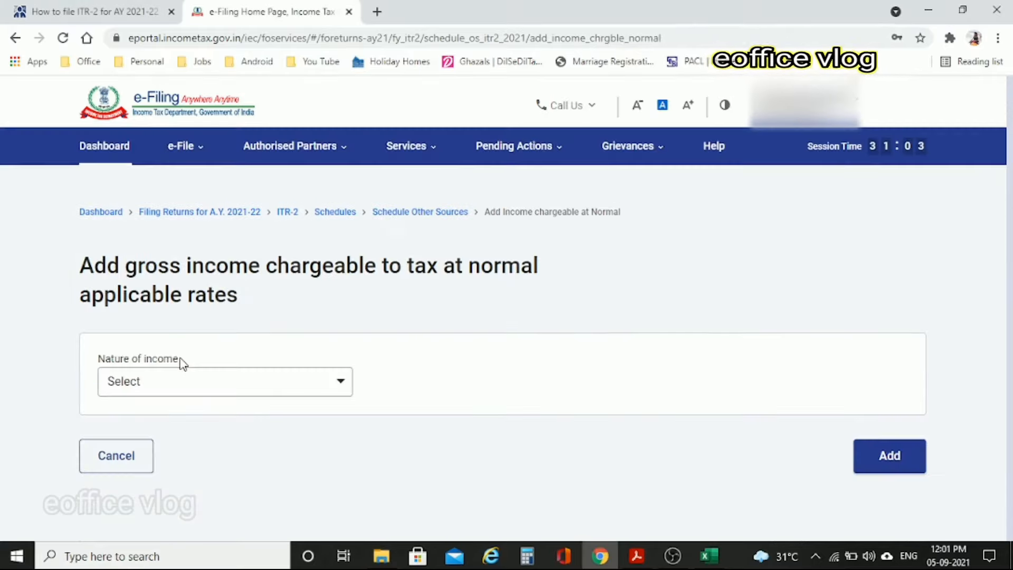
pyautogui.click(278, 394)
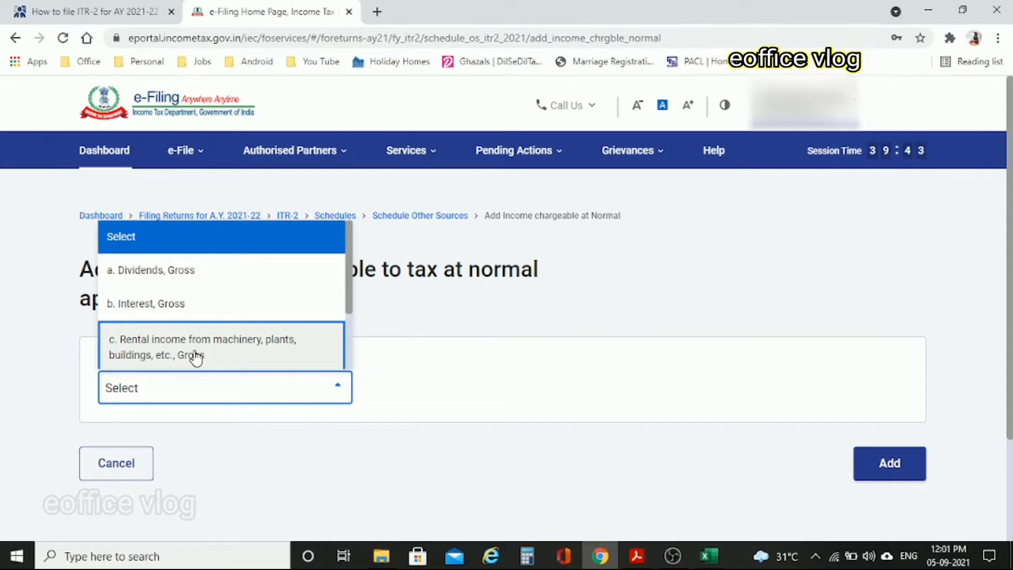
pyautogui.scroll(-2, 197, 358)
pyautogui.scroll(2, 197, 358)
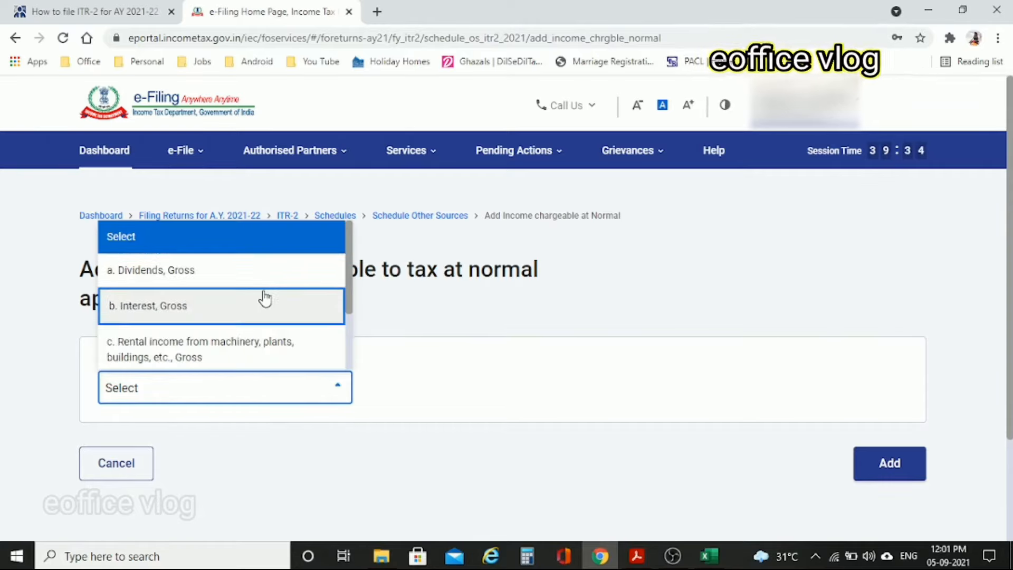
pyautogui.click(210, 275)
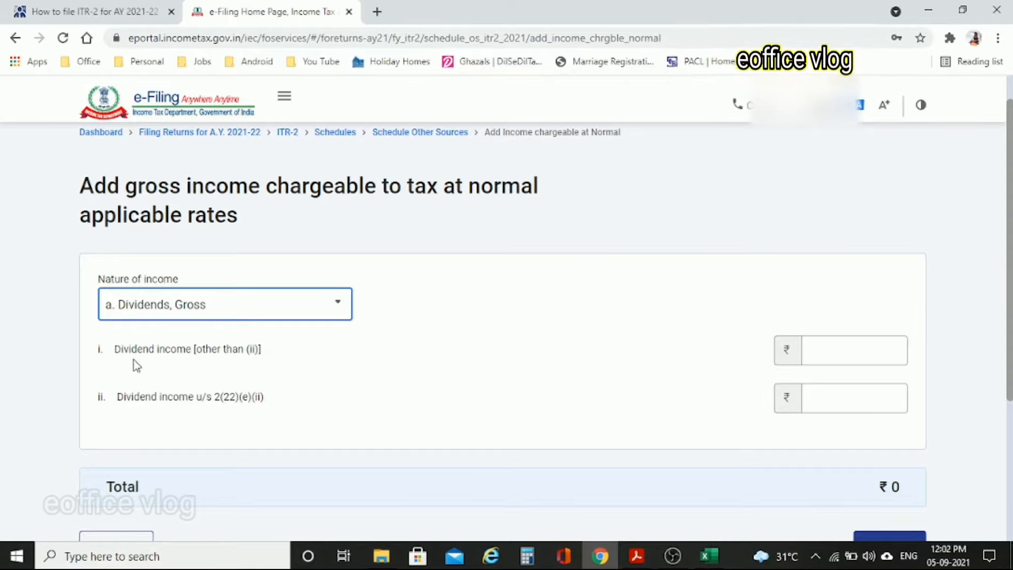
pyautogui.click(880, 346)
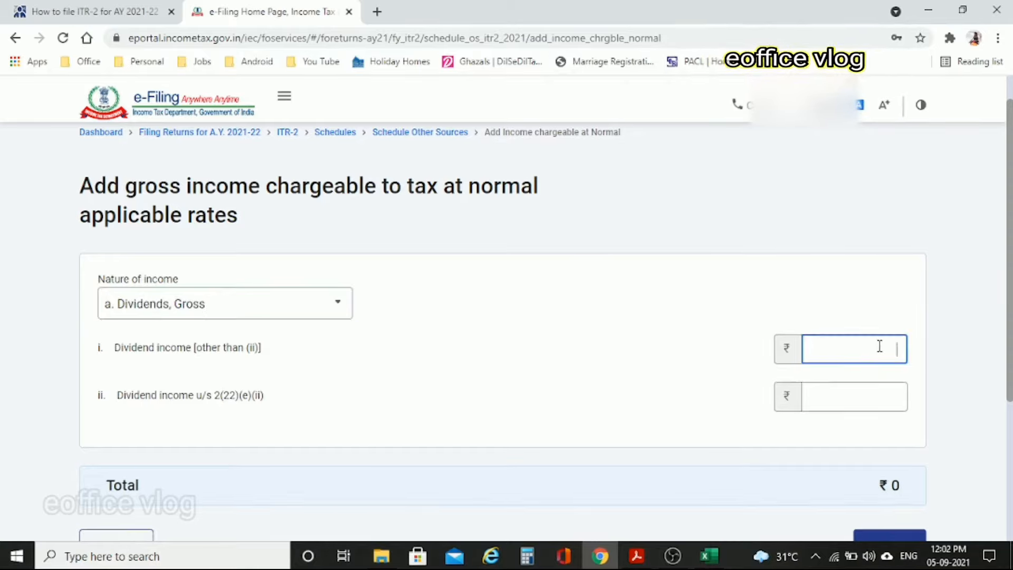
pyautogui.write('275')
pyautogui.scroll(-2, 969, 359)
pyautogui.click(889, 457)
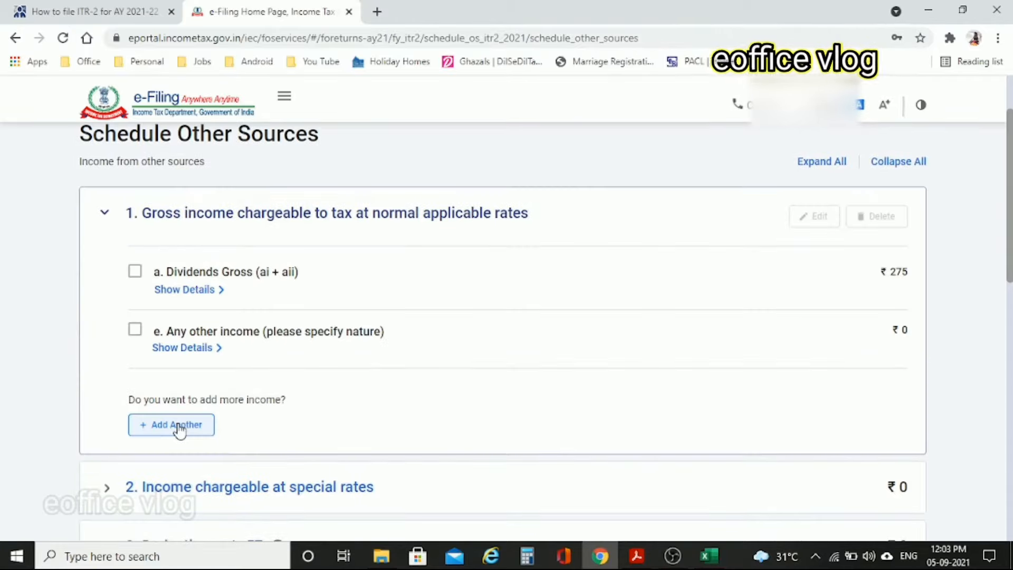
# Add Interest, Gross as another income at normal rates, with ₹1,261 from Savings Bank and the other interest amounts left blank.
pyautogui.click(179, 425)
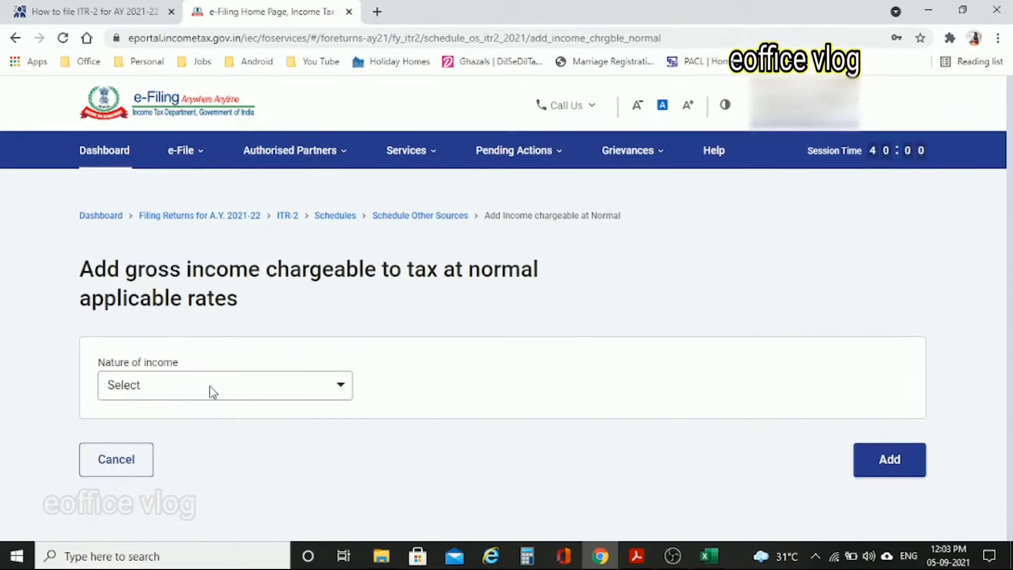
pyautogui.click(216, 387)
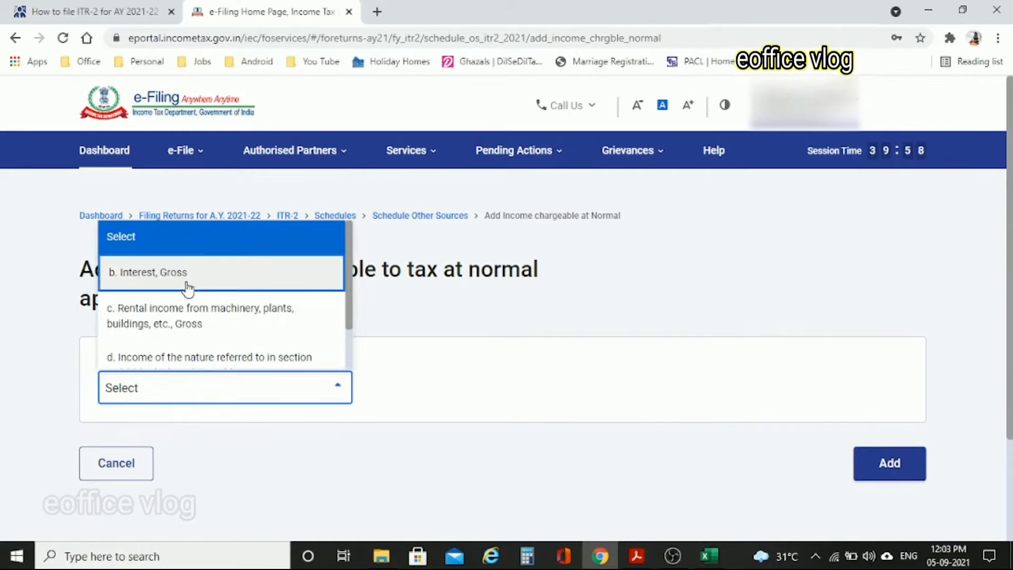
pyautogui.click(188, 274)
pyautogui.scroll(-4, 961, 355)
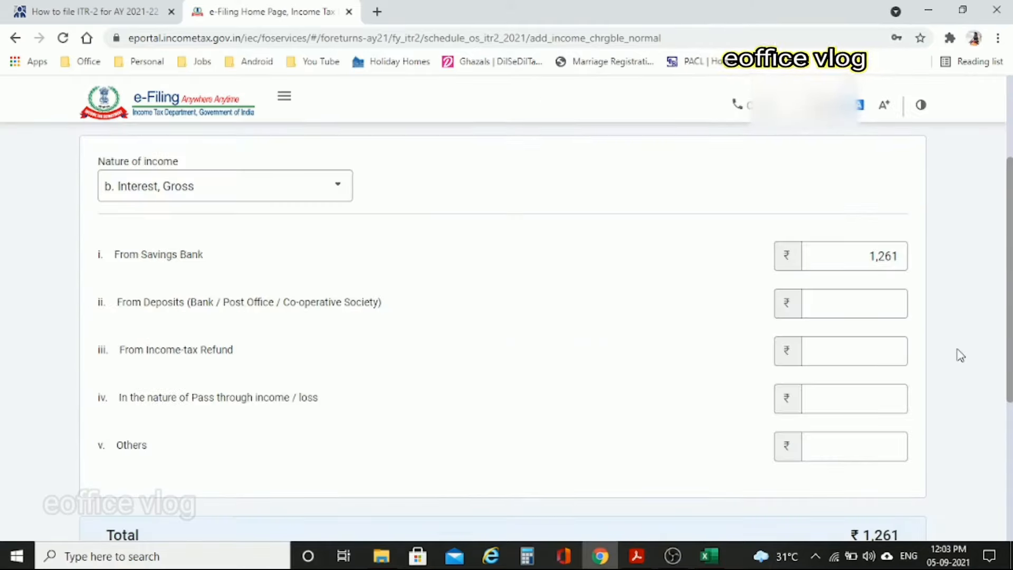
pyautogui.scroll(-1, 960, 355)
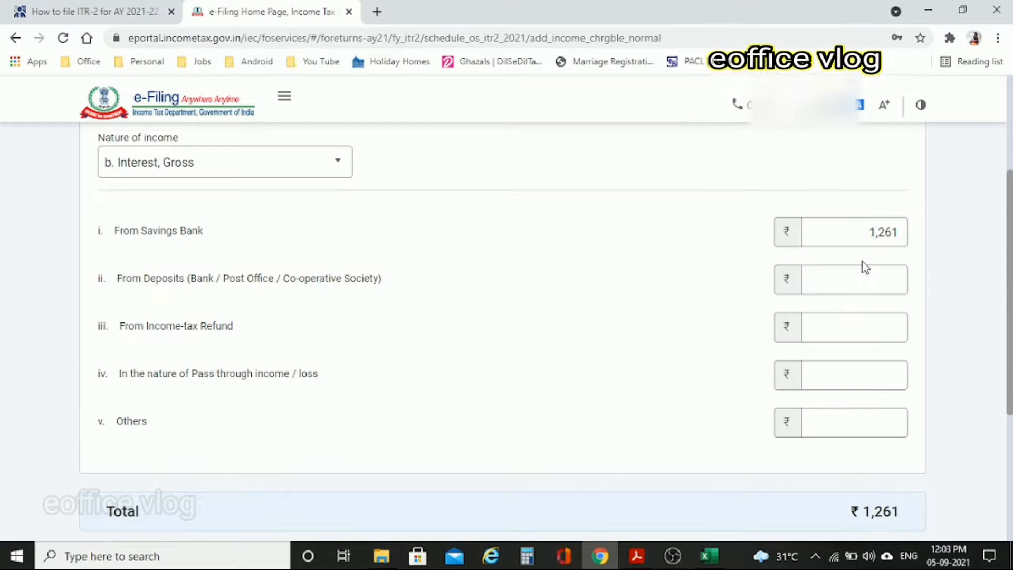
pyautogui.click(876, 325)
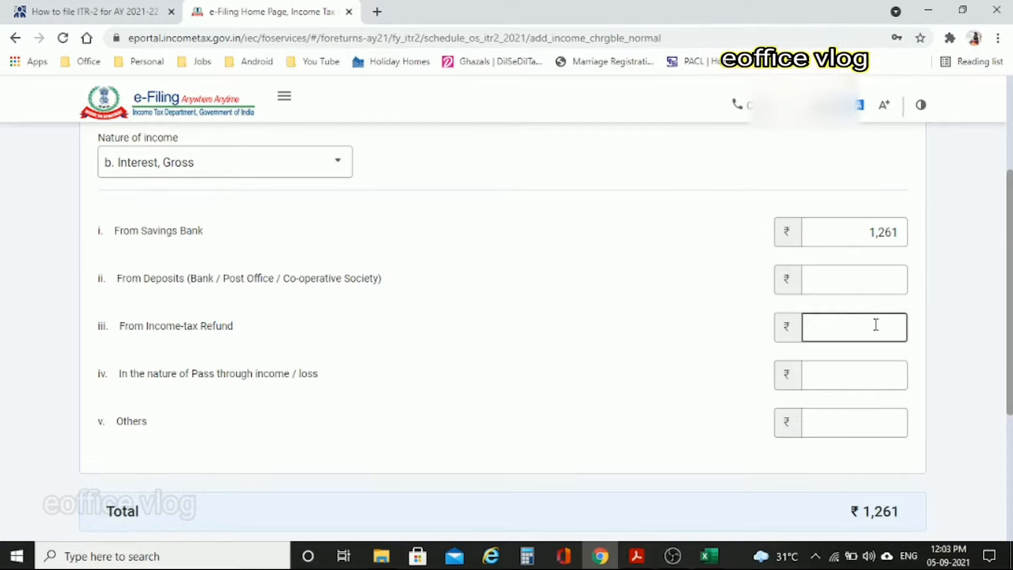
pyautogui.click(982, 357)
pyautogui.scroll(-2, 984, 357)
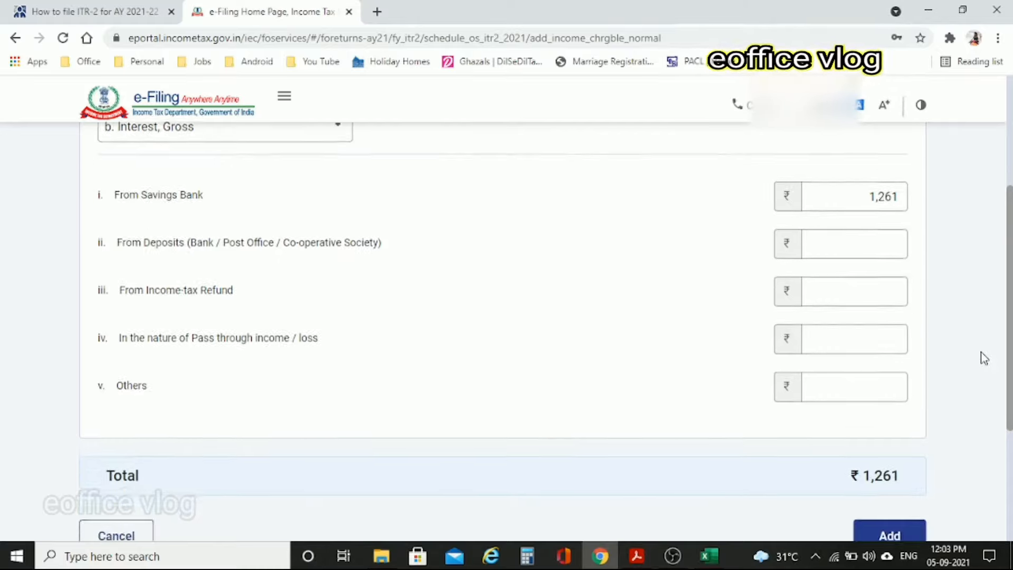
pyautogui.click(891, 456)
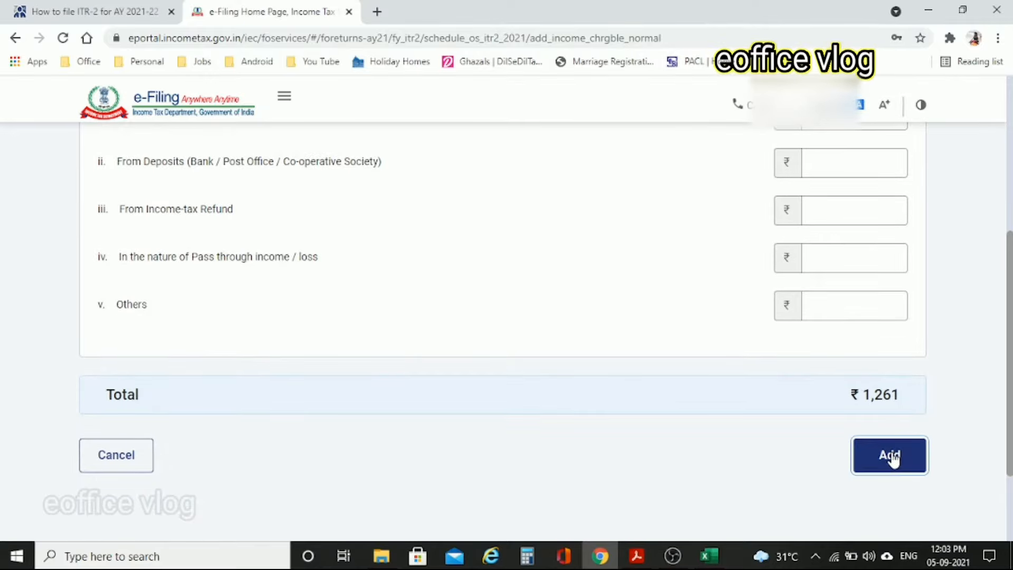
# Enter ₹125 as Dividend Income for the period 16/12 to 15/3 in the accrual/receipt information, and confirm Schedule Other Sources.
pyautogui.scroll(-13, 979, 428)
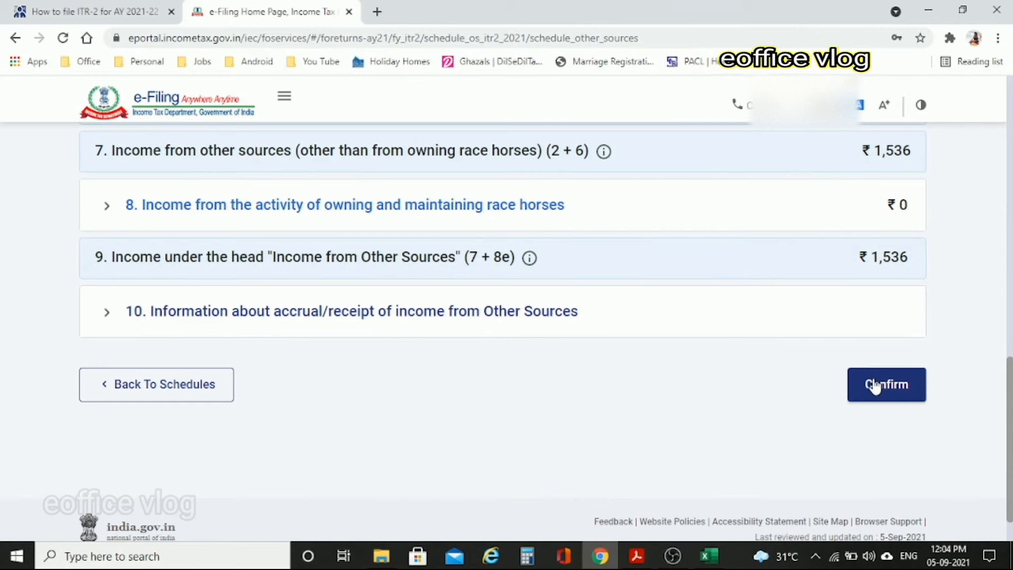
pyautogui.click(874, 386)
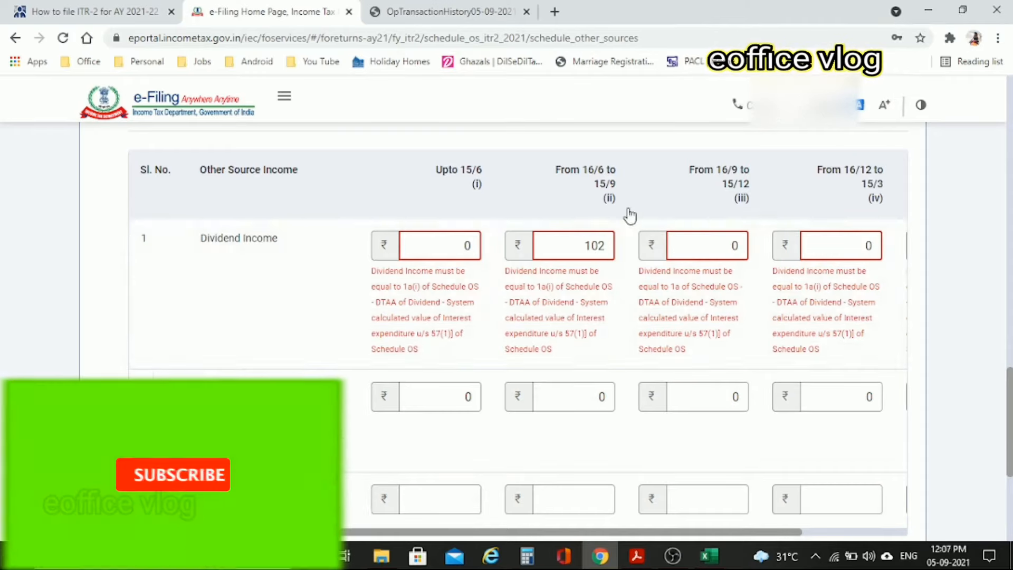
pyautogui.click(841, 245)
pyautogui.write('125')
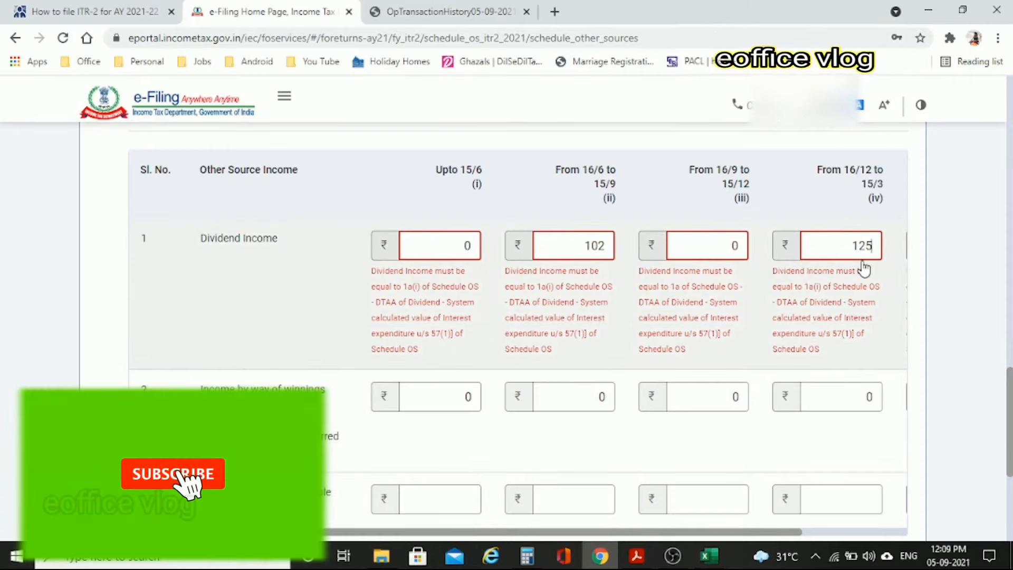
pyautogui.scroll(-1, 881, 316)
pyautogui.click(886, 442)
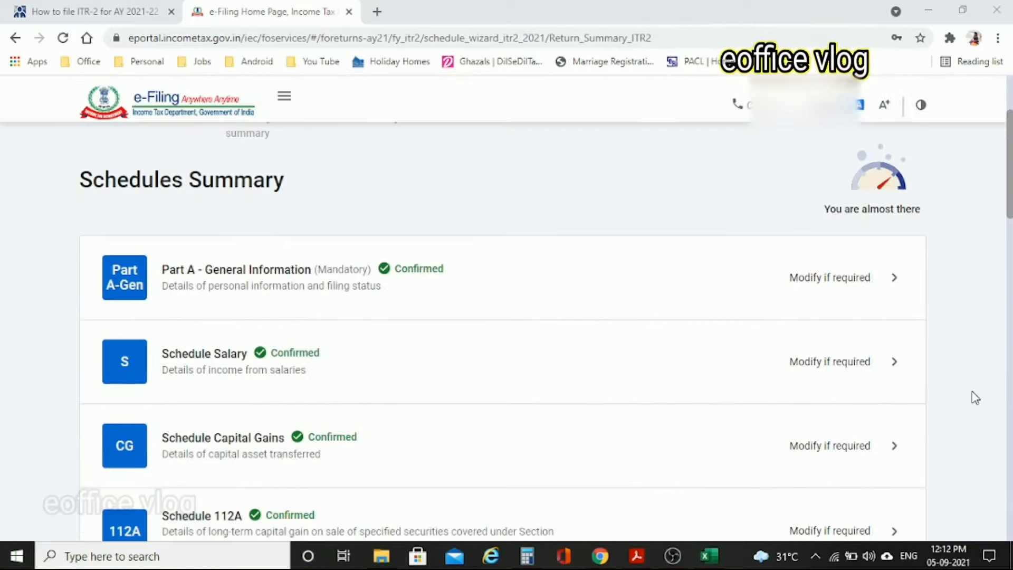
# Confirm the schedules from CYLA through Special Income, and confirm Schedule 80D without adding any deductions.
pyautogui.scroll(-8, 974, 398)
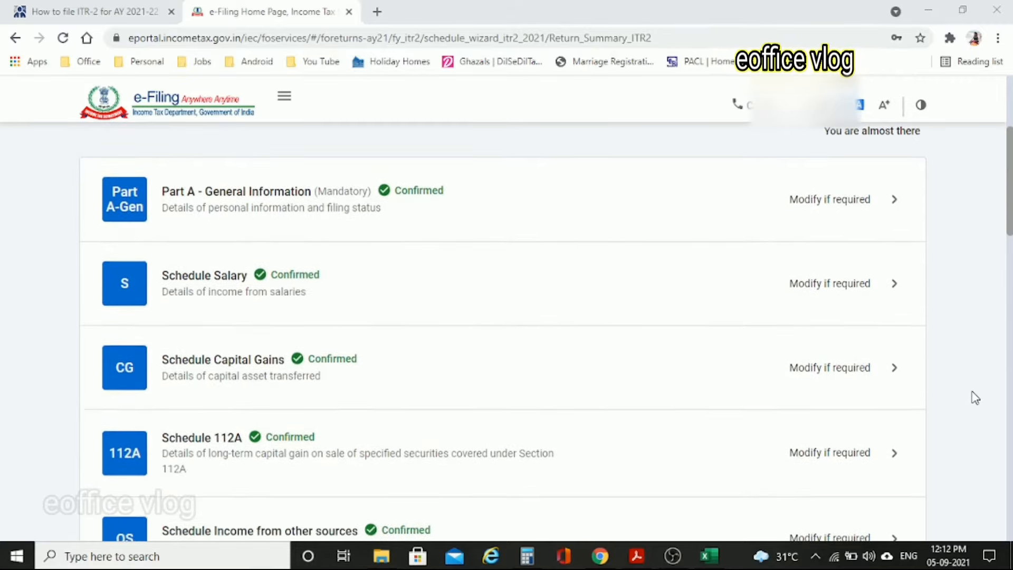
pyautogui.click(827, 298)
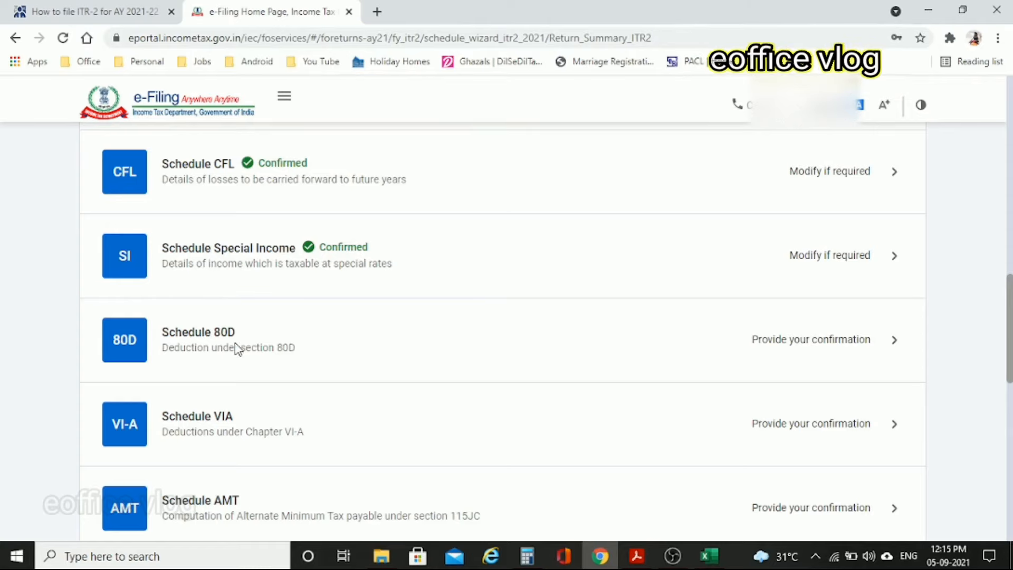
pyautogui.scroll(-1, 237, 348)
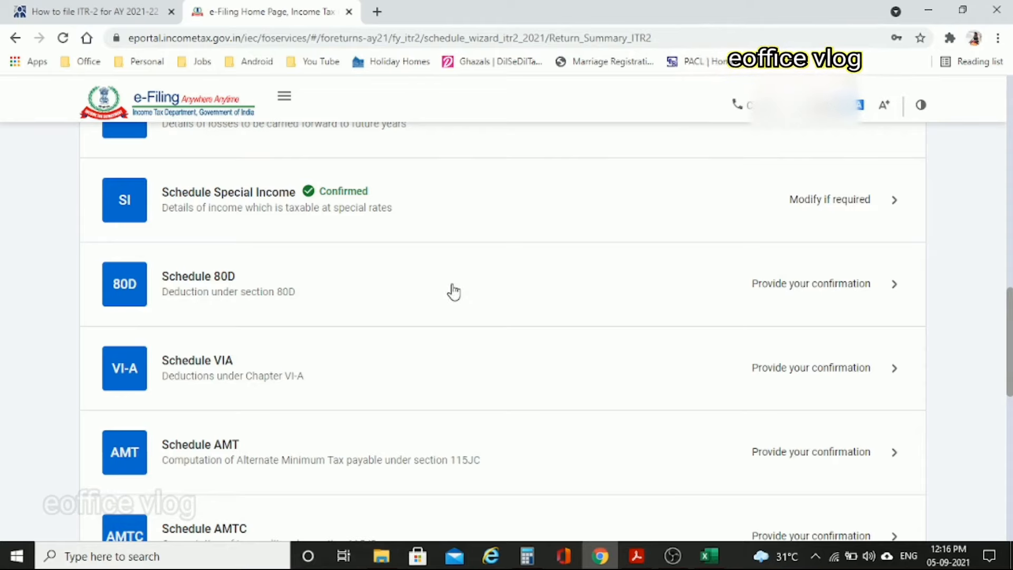
pyautogui.scroll(-1, 454, 292)
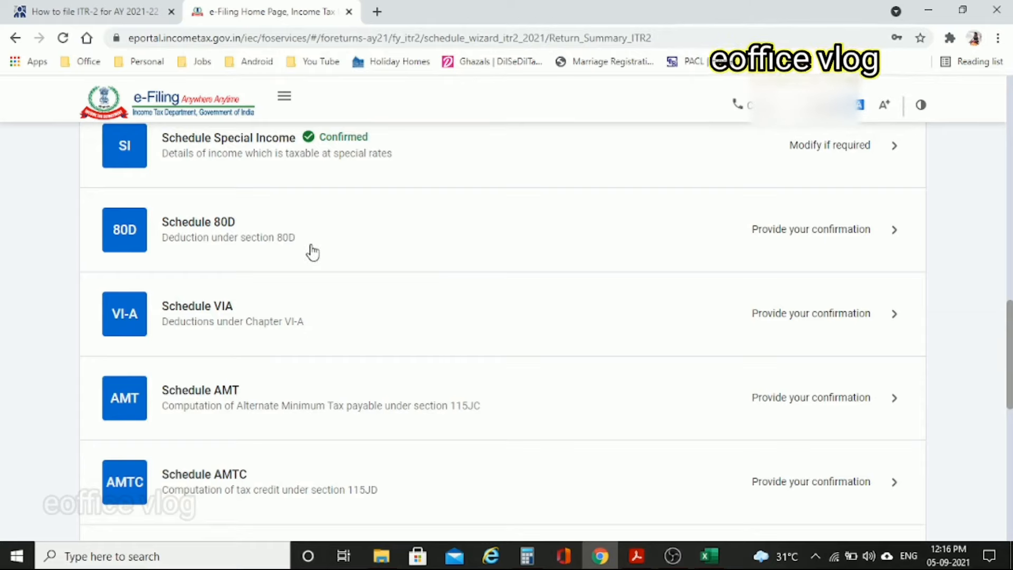
pyautogui.click(767, 230)
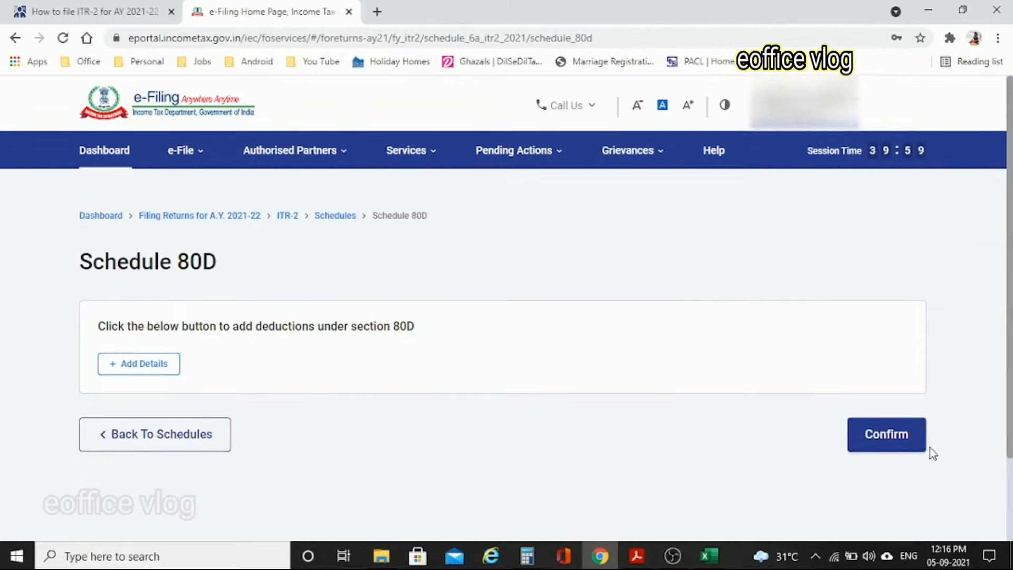
pyautogui.click(904, 445)
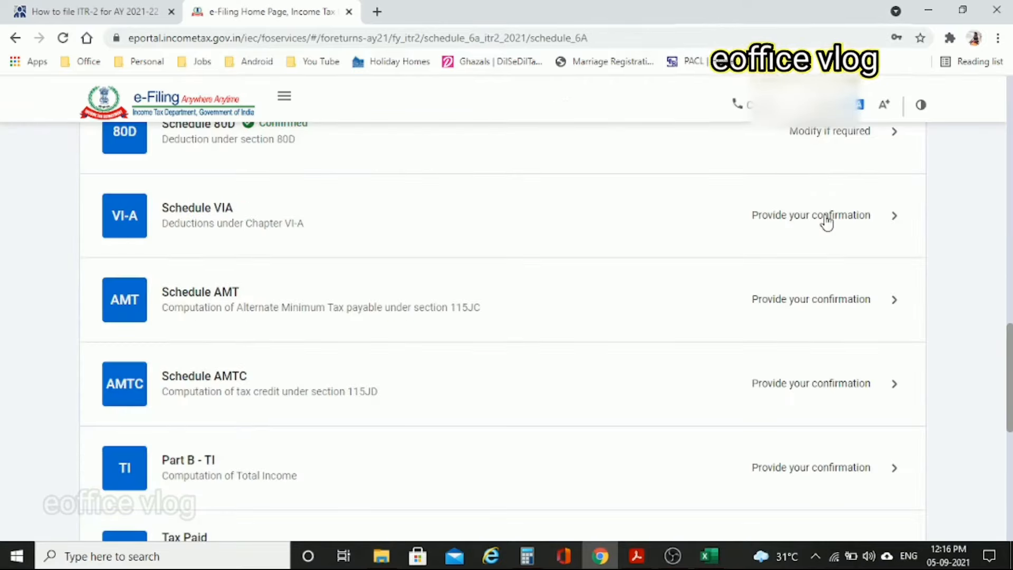
# Open Schedule VIA and re-save the prefilled section 80C deduction under Part B.
pyautogui.click(826, 221)
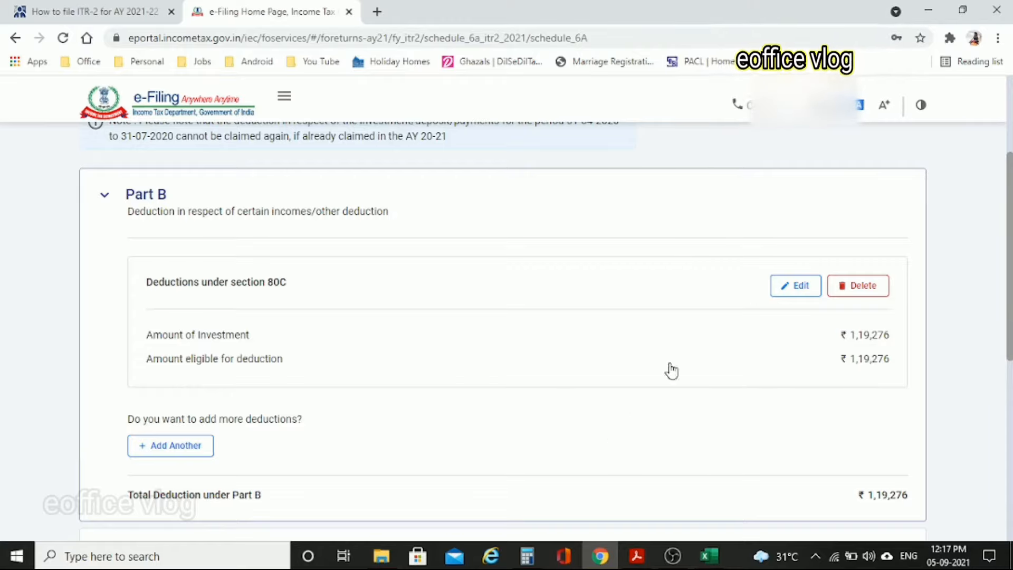
pyautogui.click(794, 288)
pyautogui.click(794, 287)
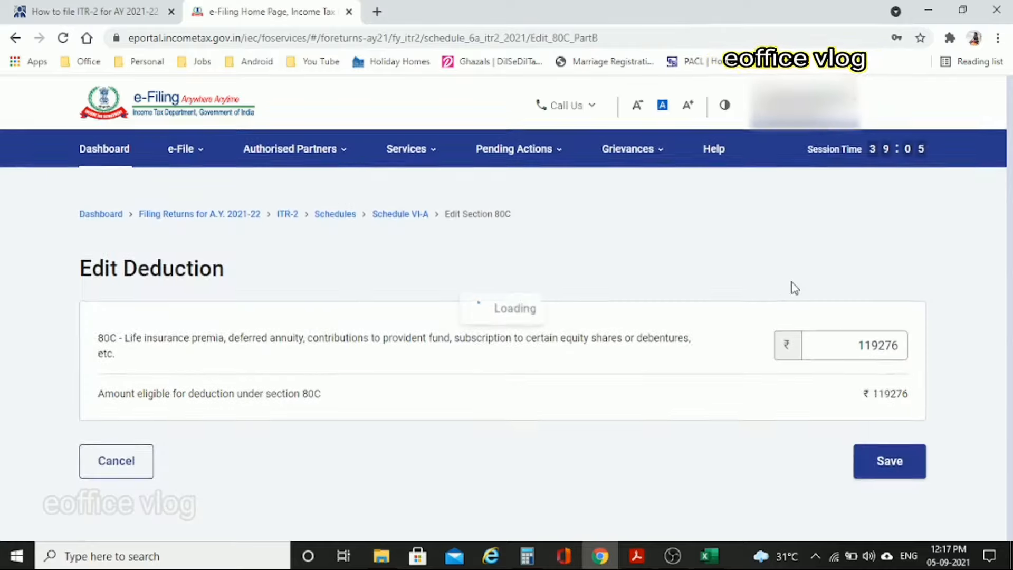
pyautogui.scroll(-1, 654, 365)
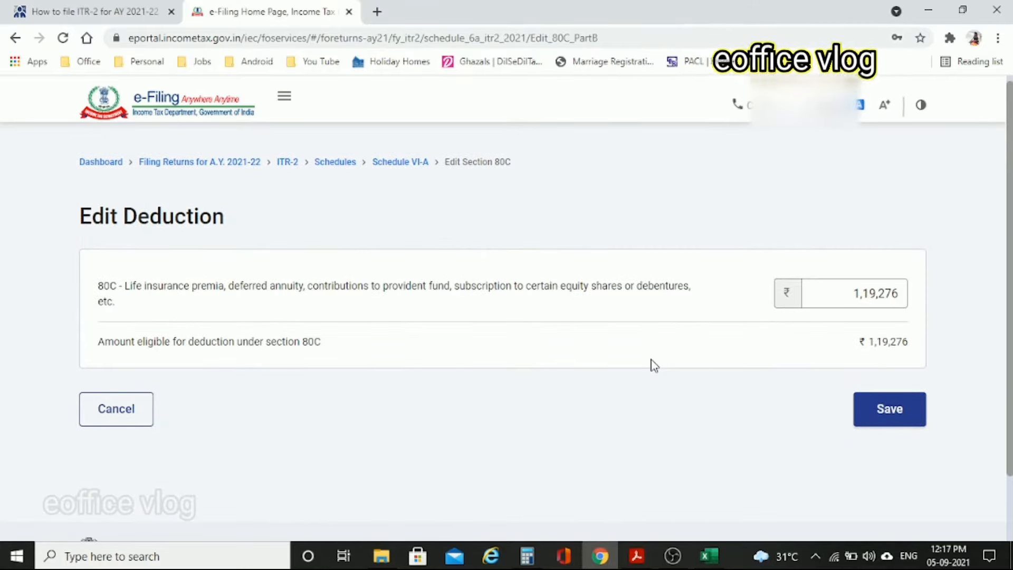
pyautogui.click(892, 417)
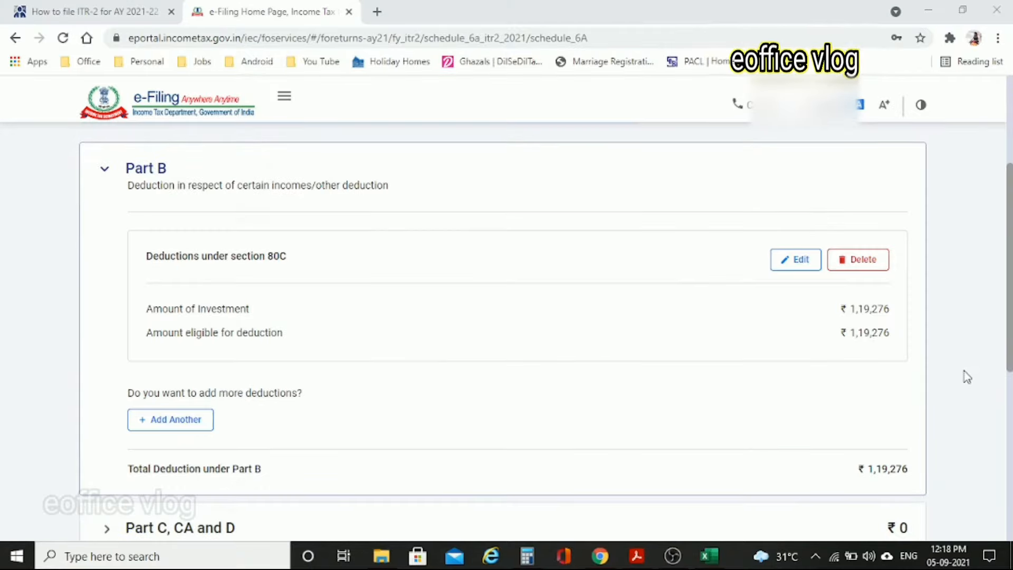
# Add a deduction under Part C, CA and D, with ₹1,261 as the 80TTA amount of interest on saving bank accounts.
pyautogui.scroll(-4, 967, 377)
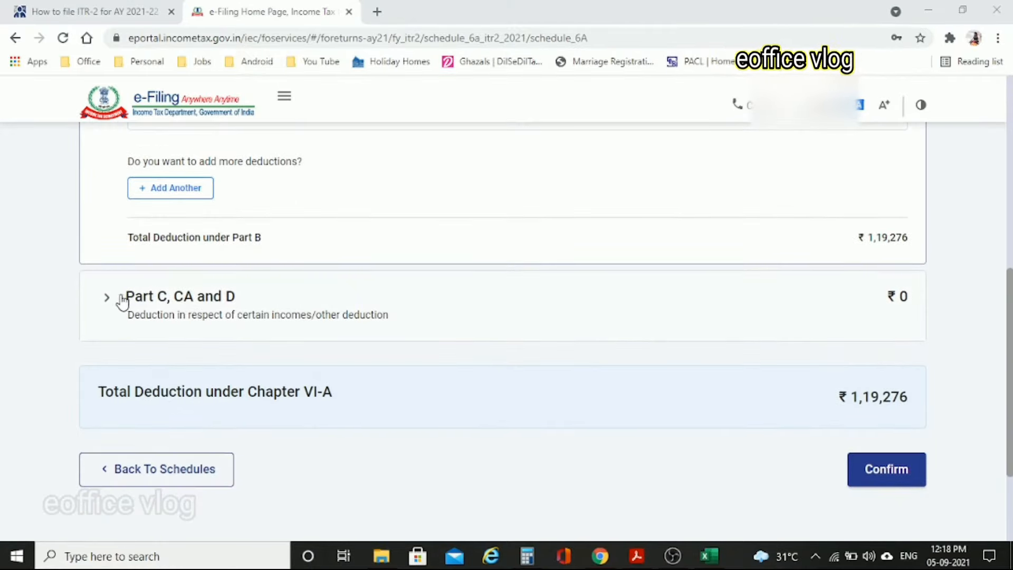
pyautogui.click(108, 299)
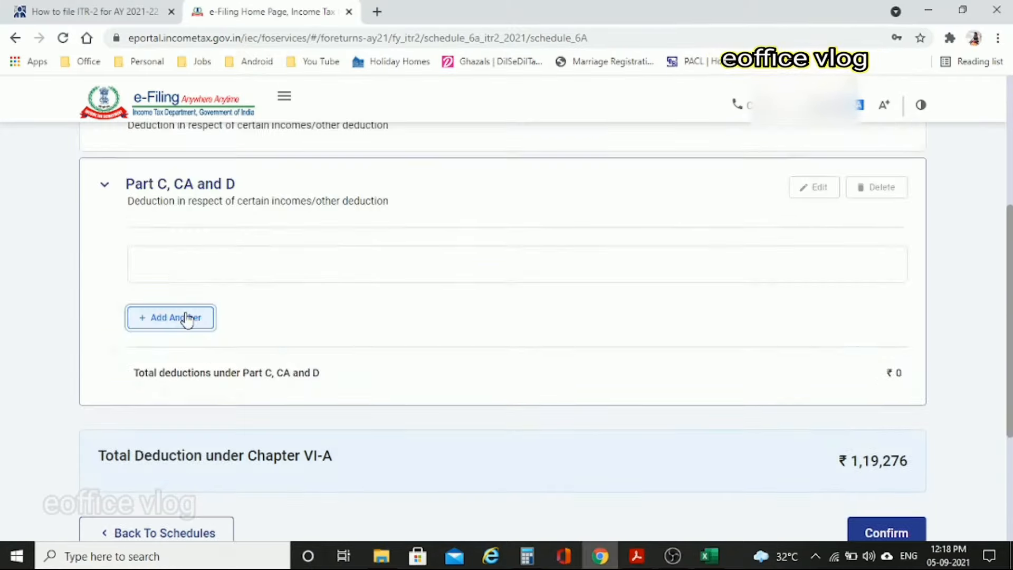
pyautogui.click(187, 319)
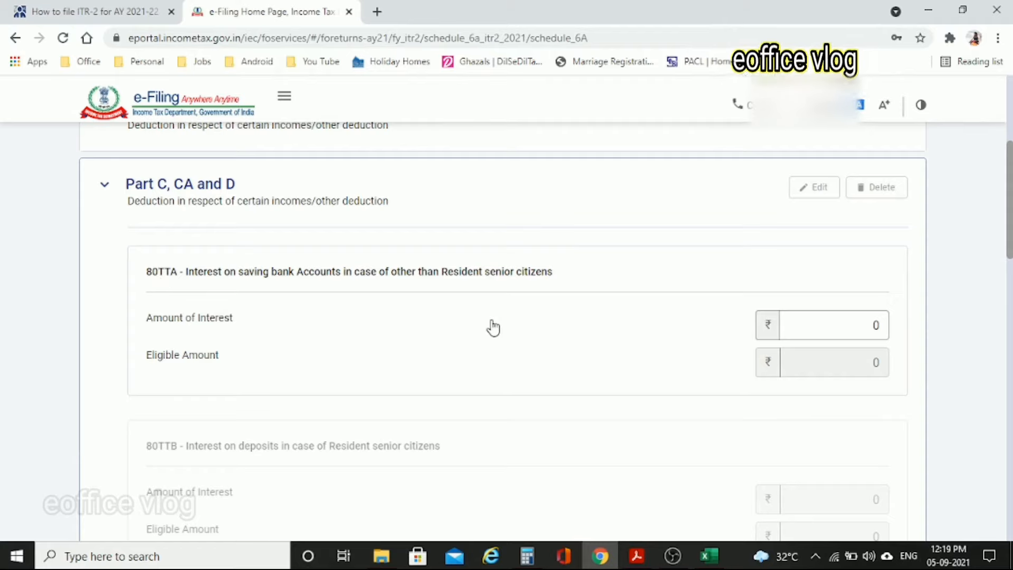
pyautogui.click(862, 323)
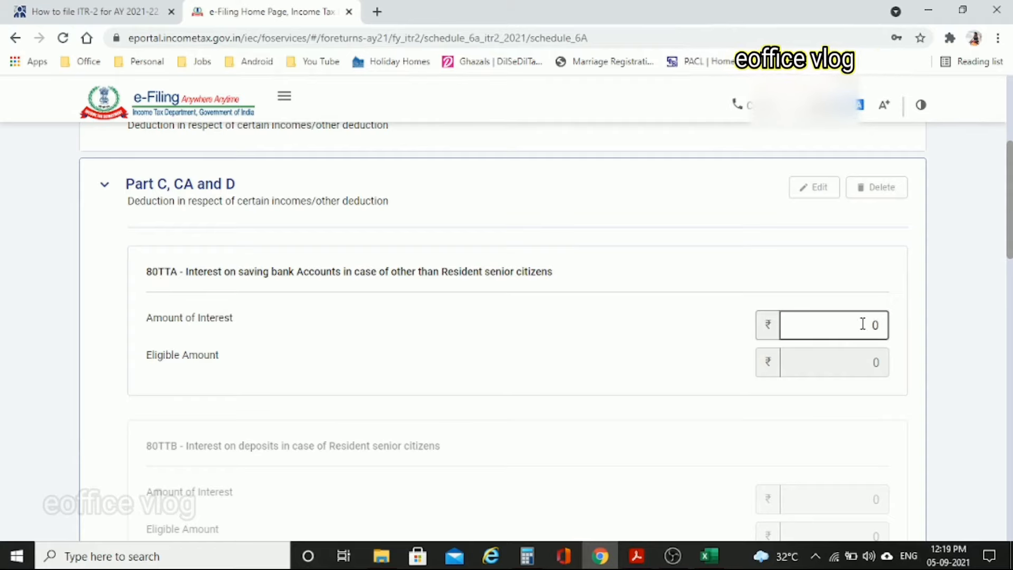
pyautogui.write('1261')
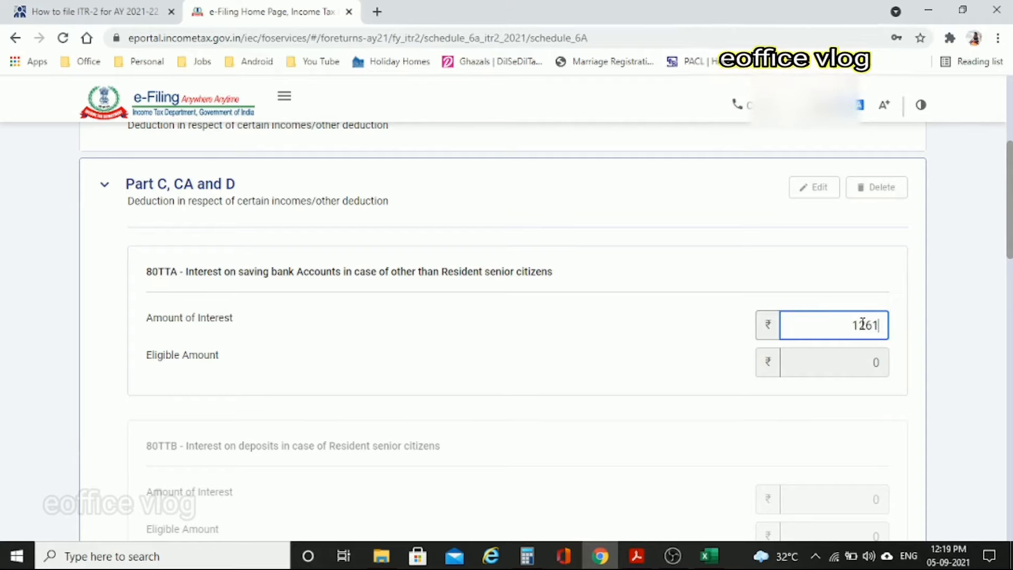
pyautogui.click(932, 346)
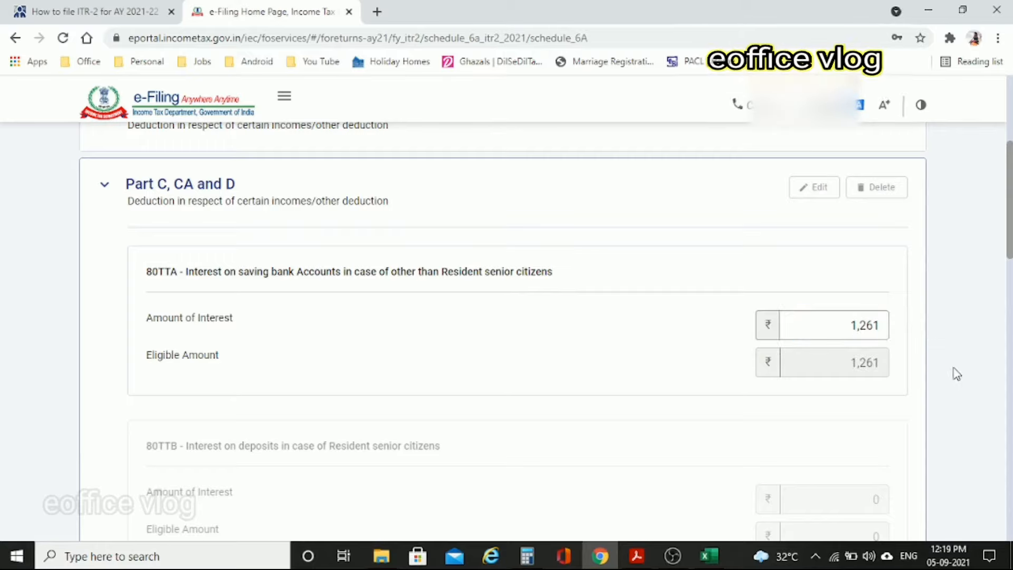
# Leave the 80U, 80QQB and 80RRB amounts blank, save the Part C, CA and D deductions, and confirm Schedule VIA.
pyautogui.scroll(-5, 955, 373)
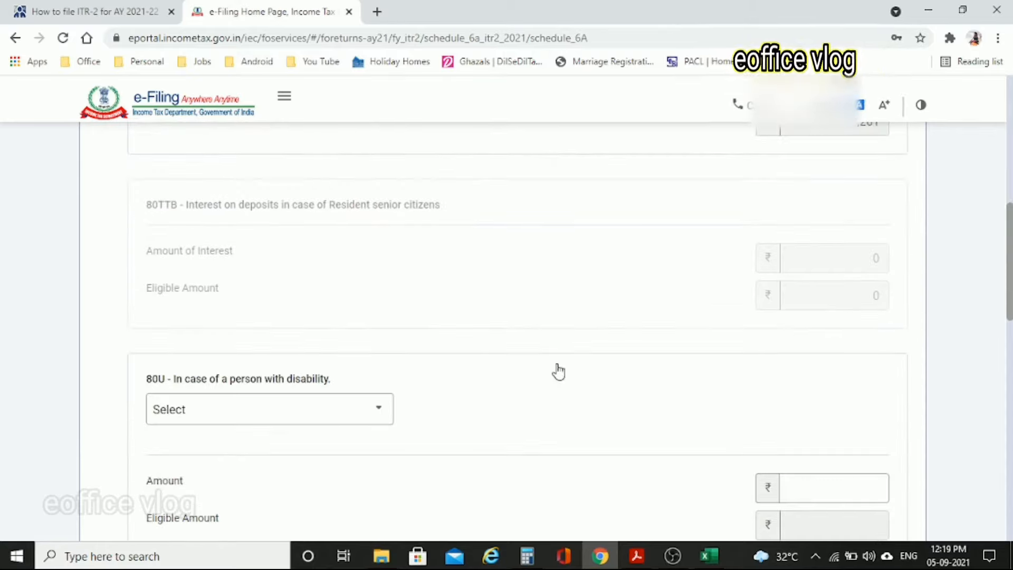
pyautogui.scroll(-3, 558, 371)
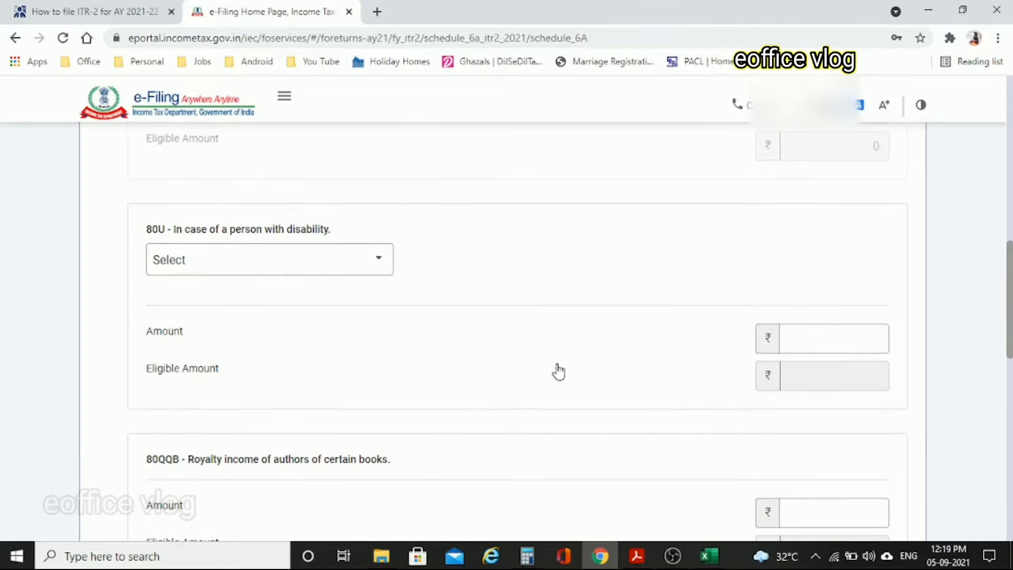
pyautogui.scroll(-2, 558, 371)
pyautogui.scroll(-4, 558, 371)
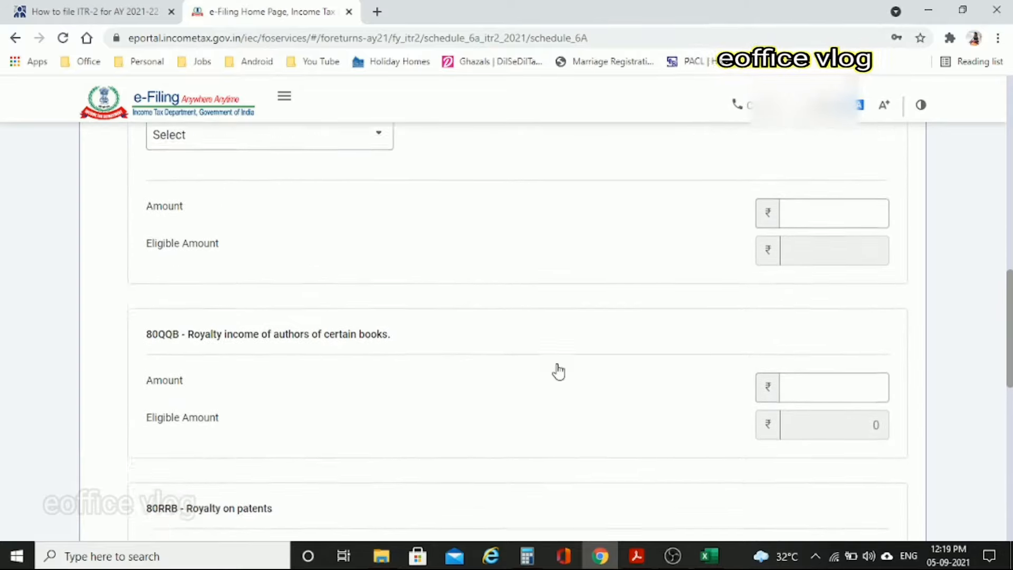
pyautogui.scroll(-4, 558, 371)
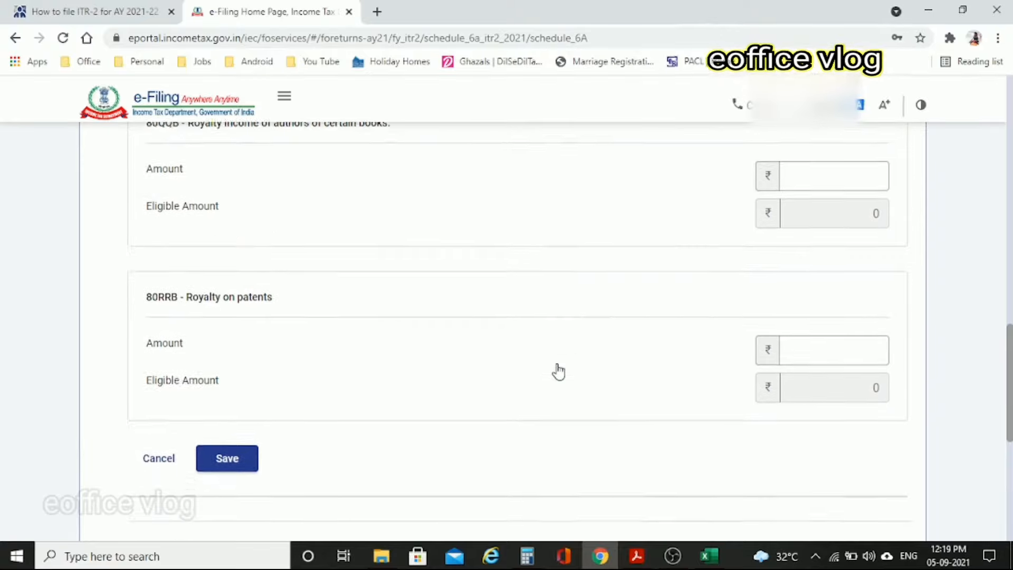
pyautogui.scroll(-2, 556, 370)
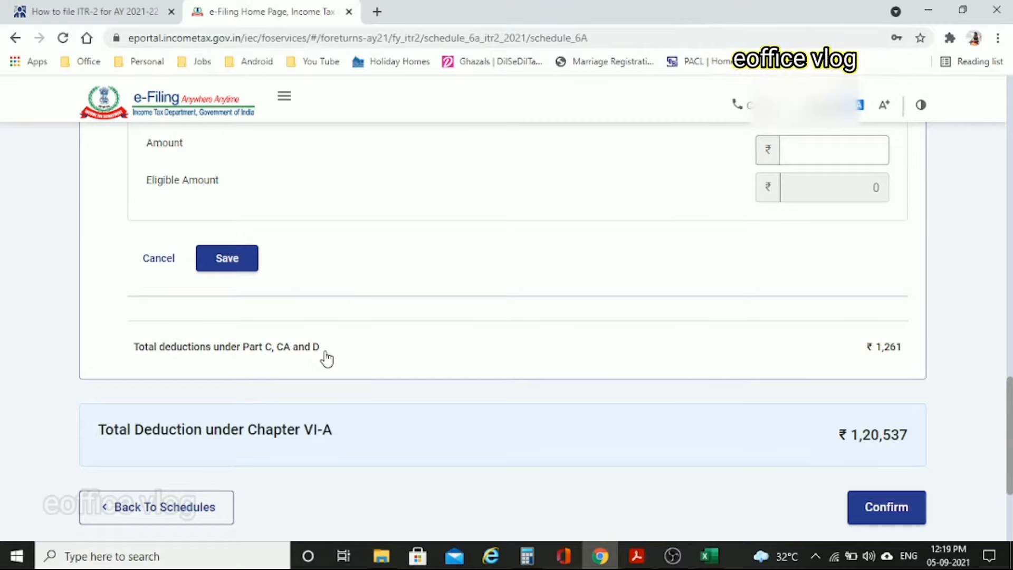
pyautogui.click(248, 265)
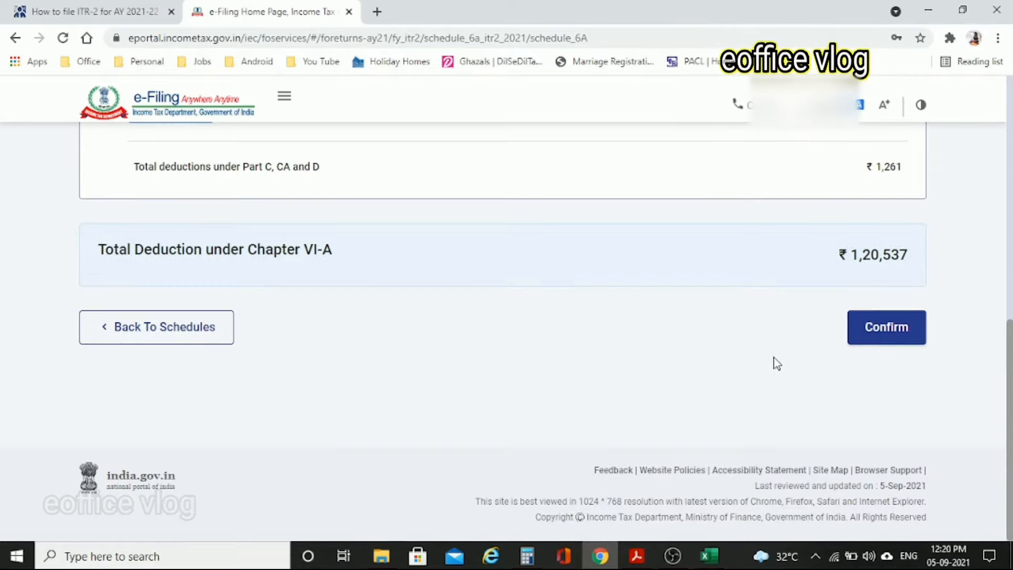
pyautogui.click(898, 344)
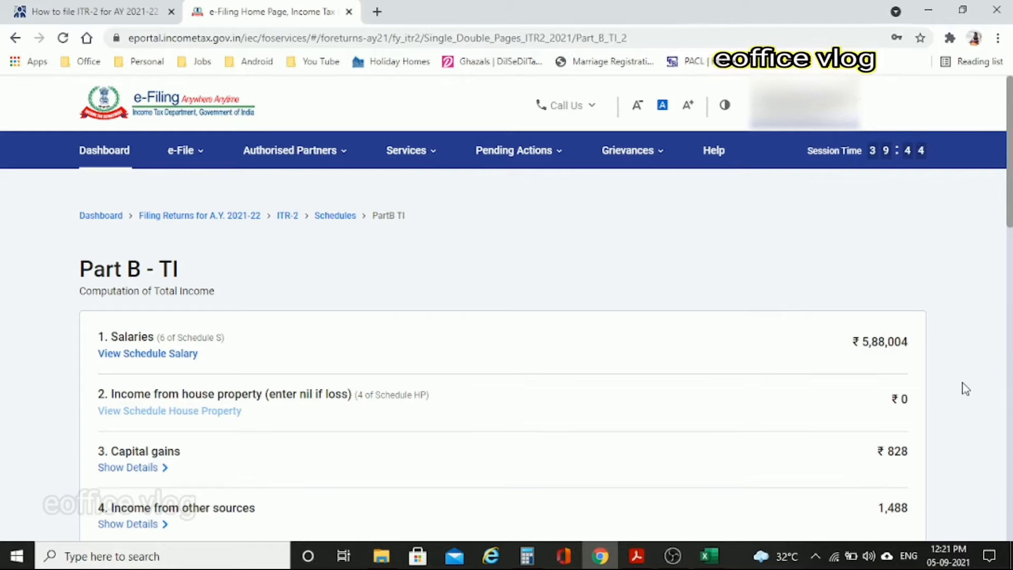
# Review the computation of total income in Part B - TI through deemed income under section 115JC, and confirm it.
pyautogui.scroll(-3, 965, 389)
pyautogui.scroll(-2, 966, 388)
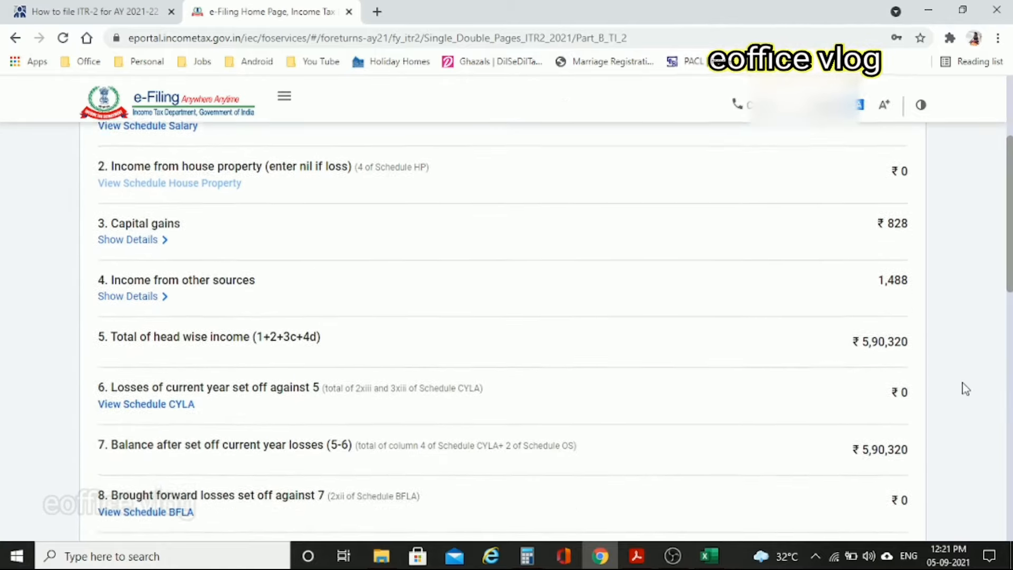
pyautogui.scroll(-10, 965, 389)
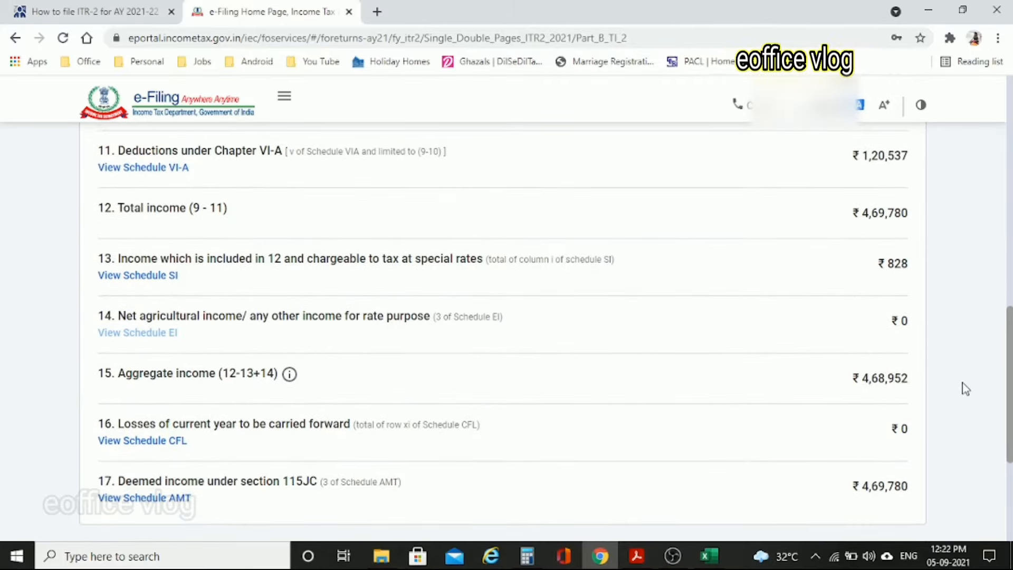
pyautogui.scroll(-4, 965, 388)
pyautogui.click(903, 361)
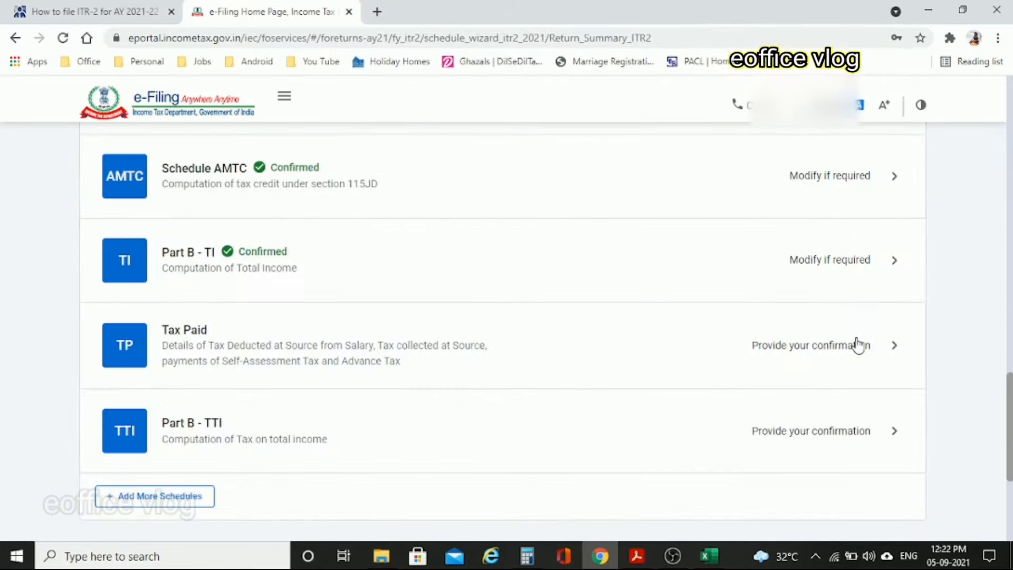
# Open Tax Paid, check the TDS from Salary details and the other tax sections, and confirm the schedule.
pyautogui.click(859, 346)
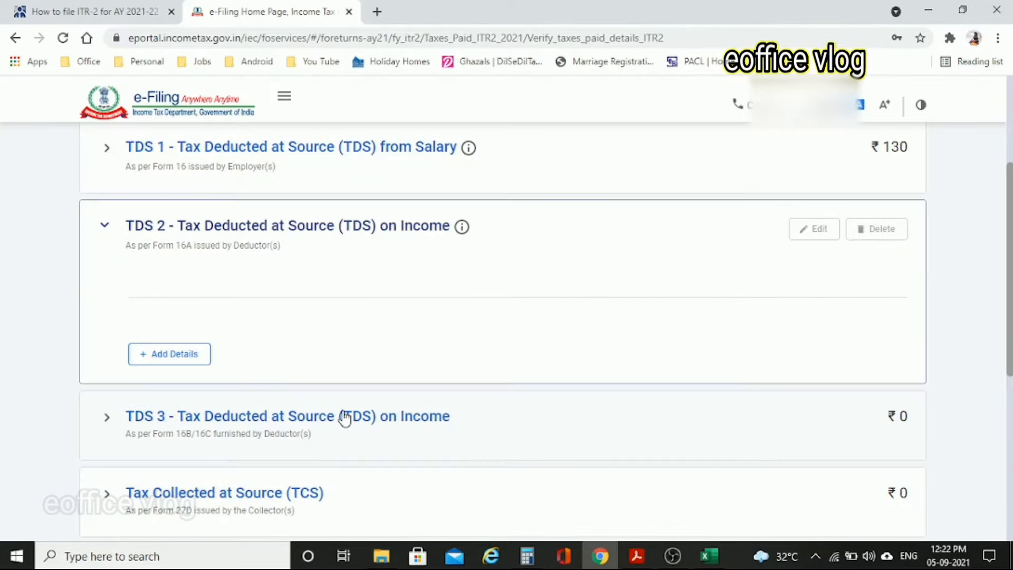
pyautogui.scroll(2, 342, 411)
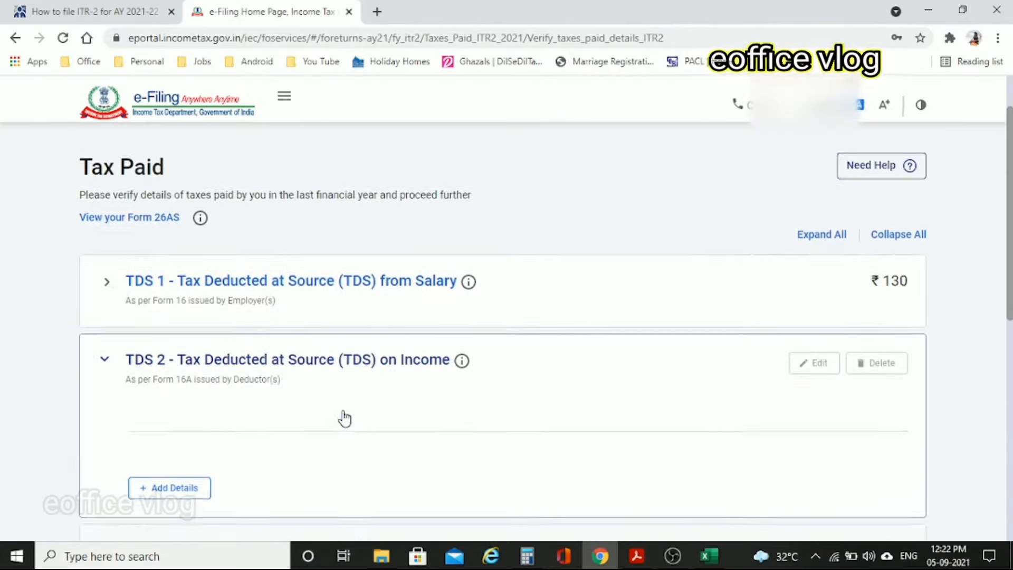
pyautogui.scroll(-1, 344, 417)
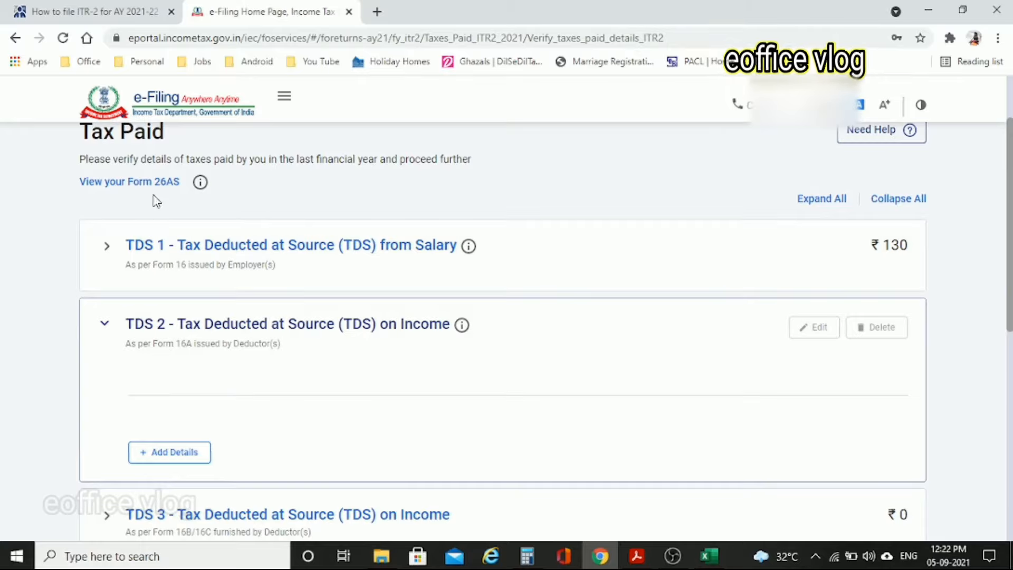
pyautogui.scroll(2, 311, 228)
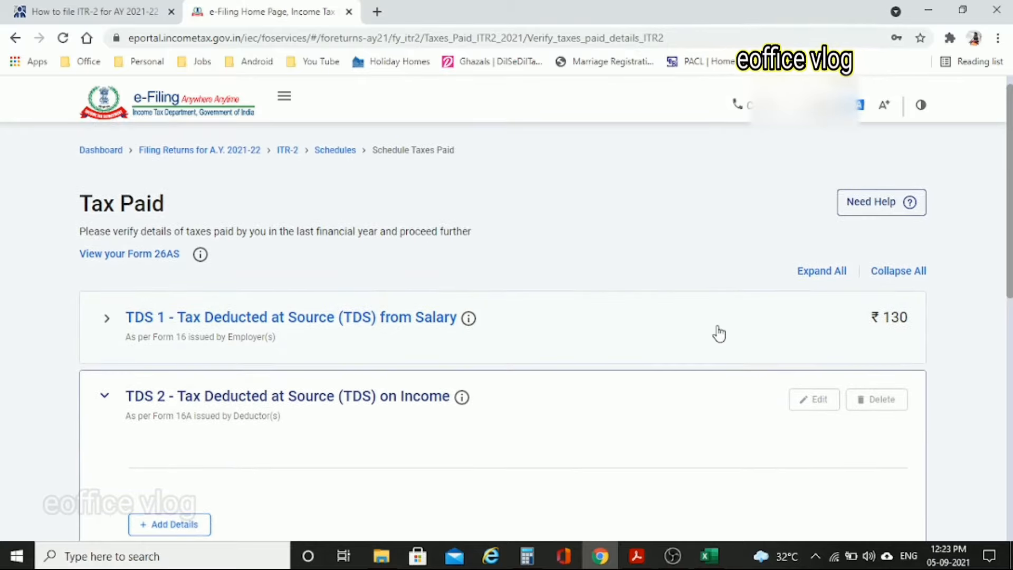
pyautogui.scroll(-5, 719, 332)
pyautogui.scroll(-4, 717, 334)
pyautogui.scroll(10, 717, 333)
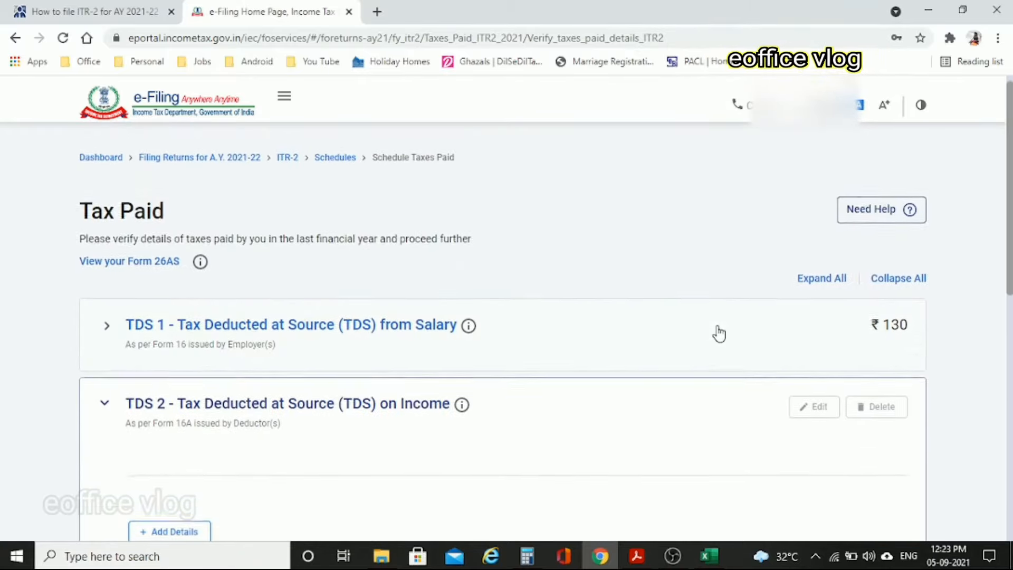
pyautogui.click(192, 353)
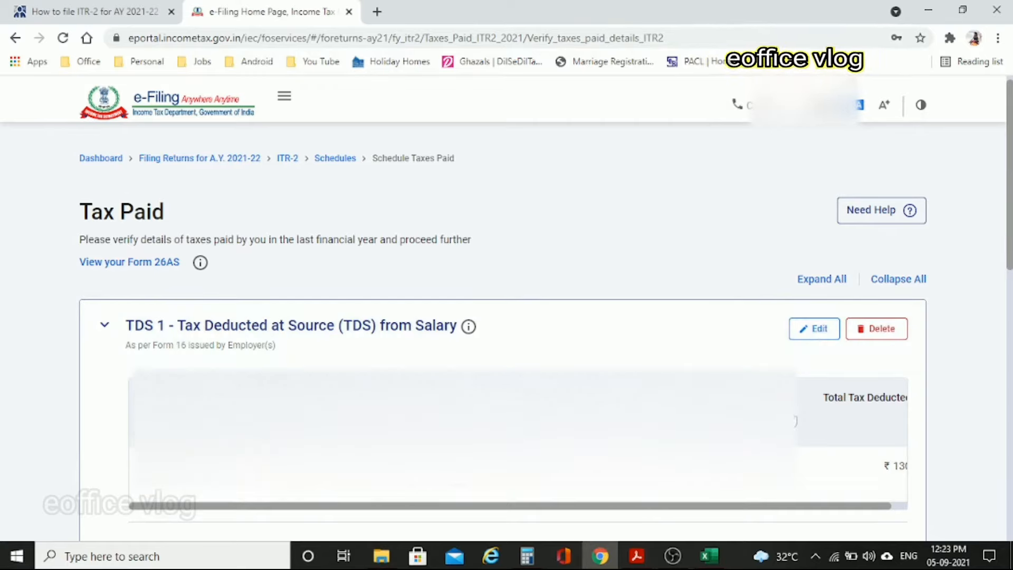
pyautogui.scroll(-10, 898, 402)
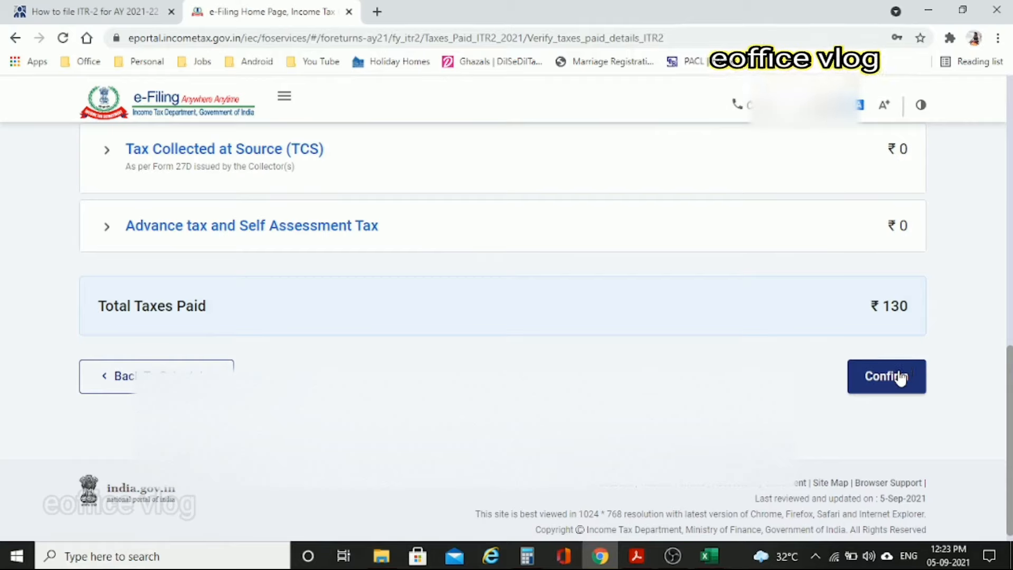
pyautogui.click(901, 377)
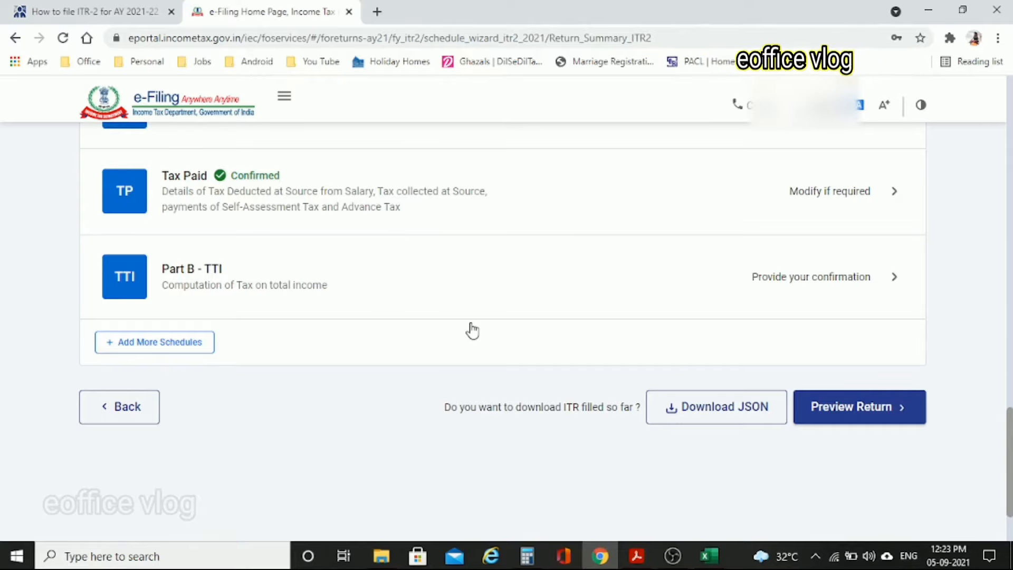
# Open Part B - TTI and check the tax payable on total income at normal rates and at special rates.
pyautogui.click(775, 283)
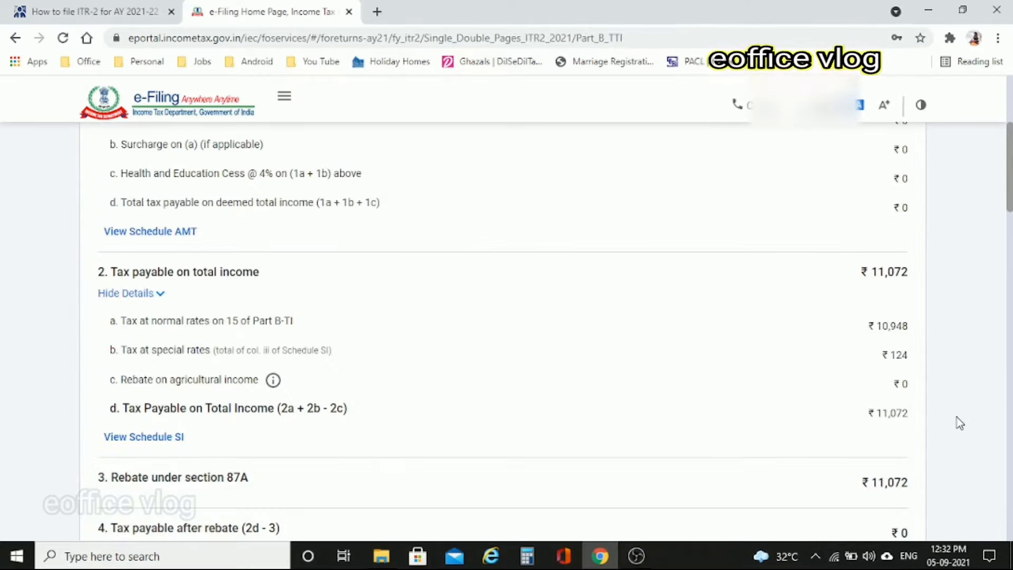
pyautogui.scroll(1, 959, 422)
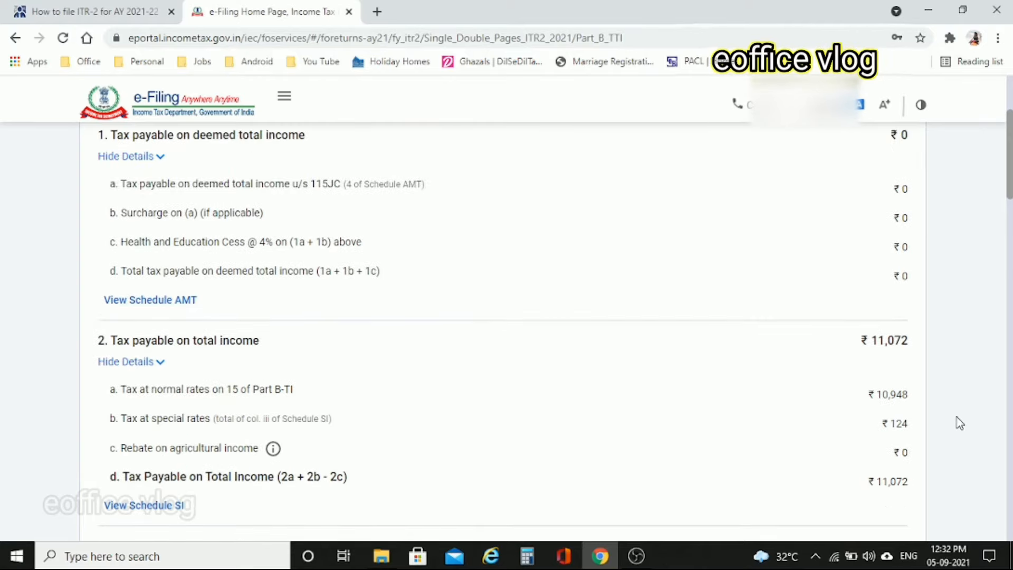
pyautogui.scroll(-1, 959, 422)
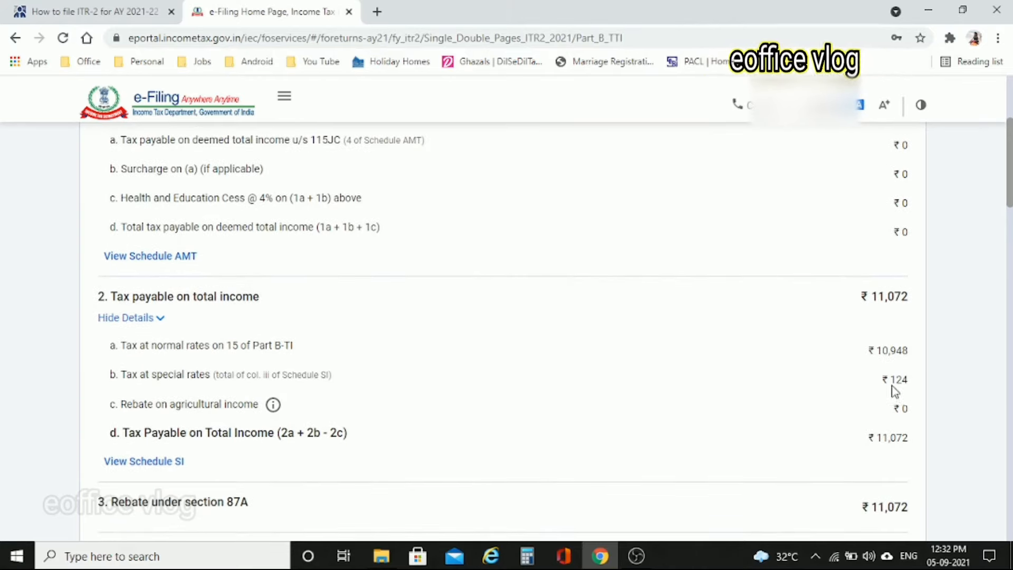
pyautogui.moveTo(869, 350); pyautogui.dragTo(927, 355)
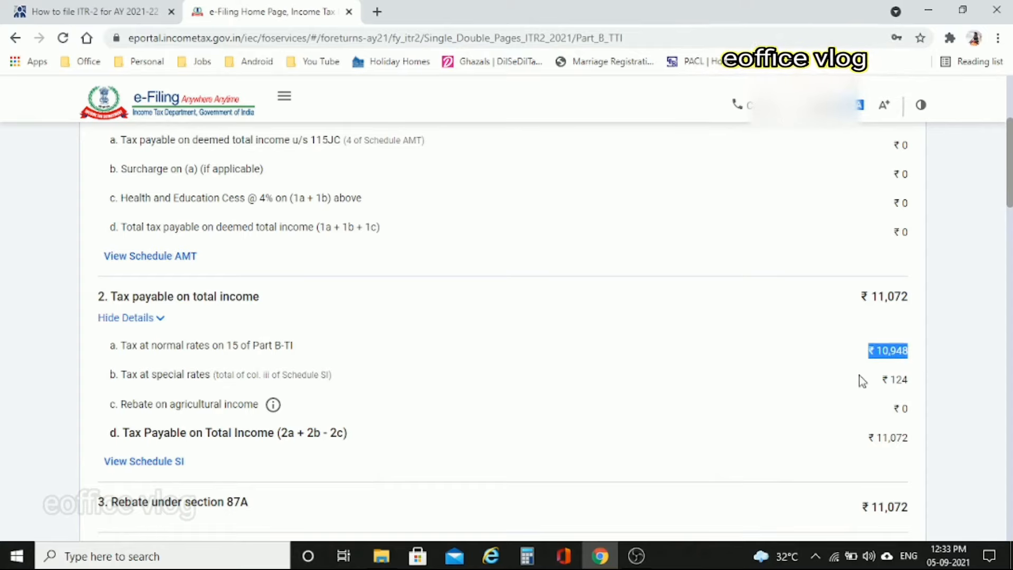
pyautogui.moveTo(879, 379); pyautogui.dragTo(911, 380)
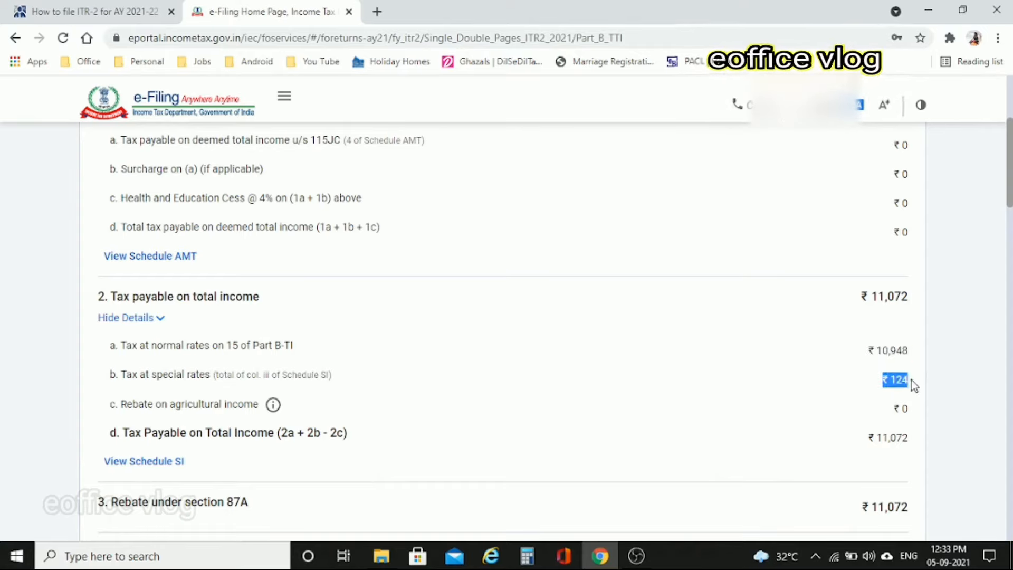
pyautogui.click(934, 402)
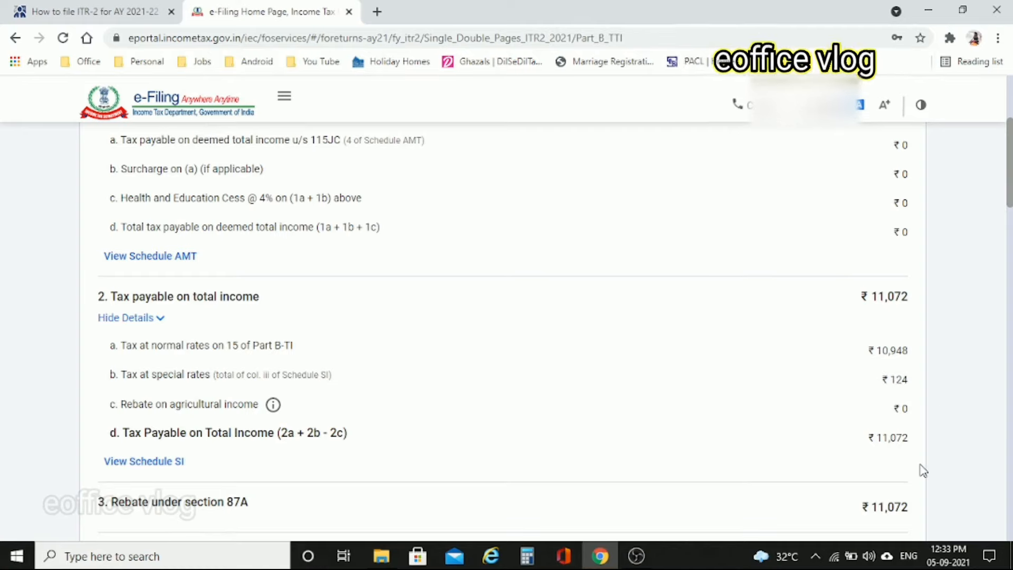
# Review the rest of Part B - TTI from the section 87A rebate to the refund and foreign asset question, and open the return preview.
pyautogui.scroll(-1, 921, 469)
pyautogui.scroll(-1, 922, 470)
pyautogui.scroll(-2, 922, 469)
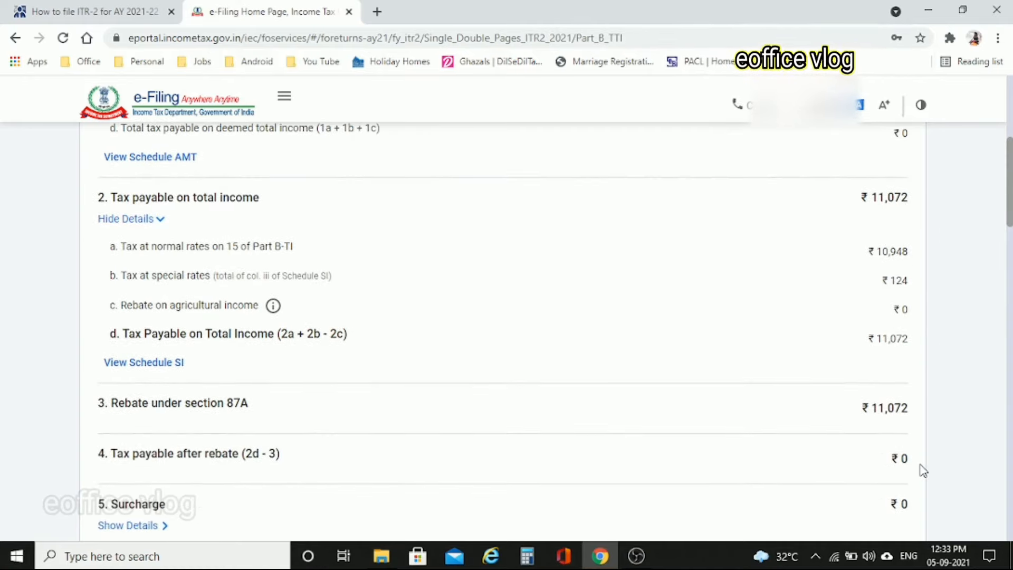
pyautogui.scroll(-2, 922, 470)
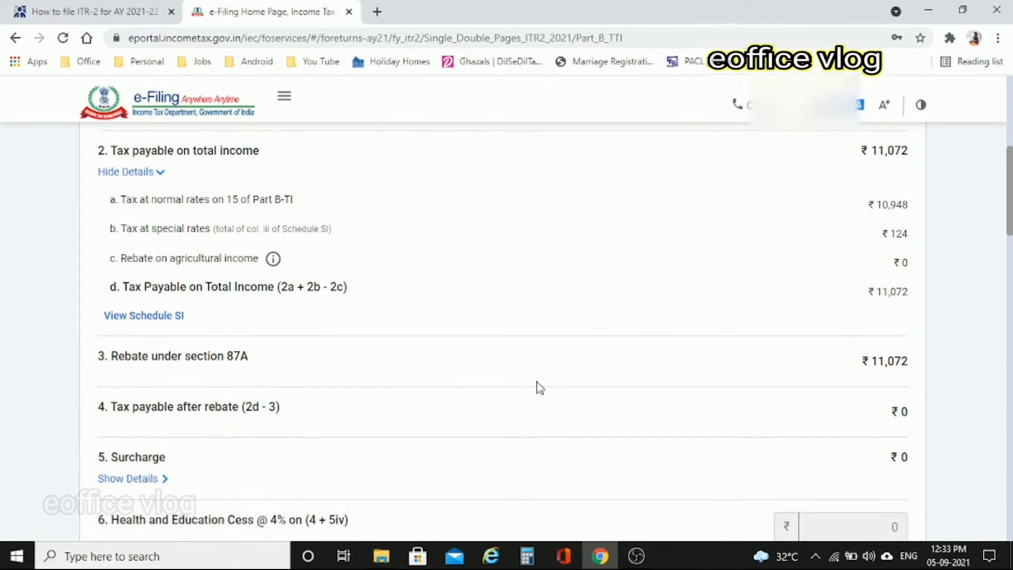
pyautogui.scroll(-6, 803, 396)
pyautogui.scroll(-6, 805, 398)
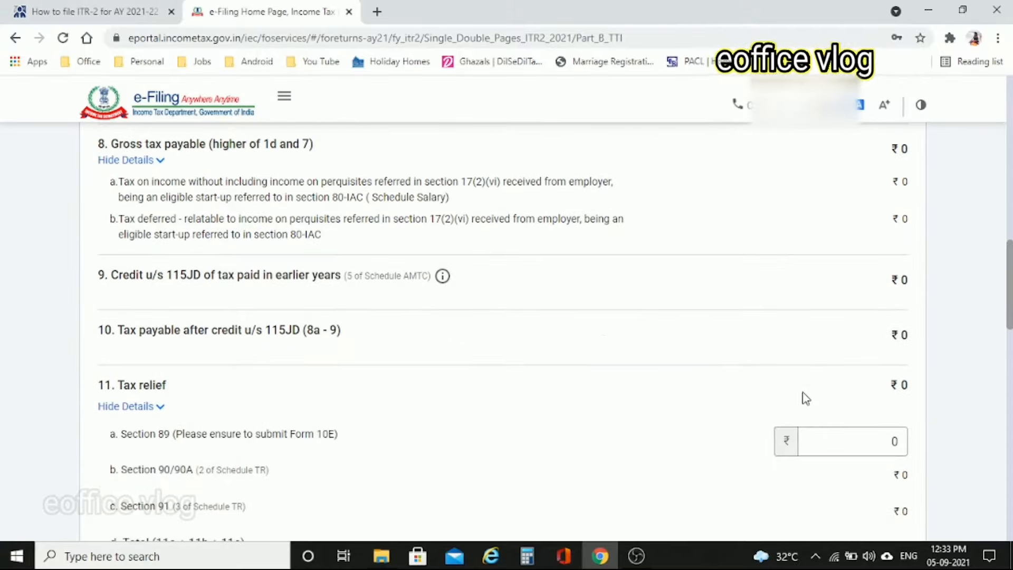
pyautogui.scroll(-10, 806, 399)
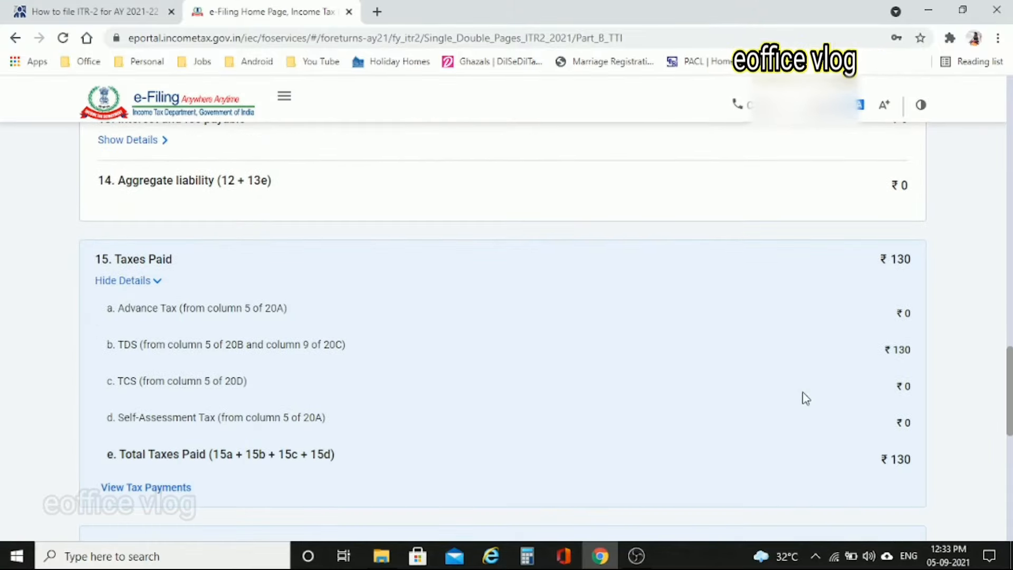
pyautogui.scroll(-5, 806, 398)
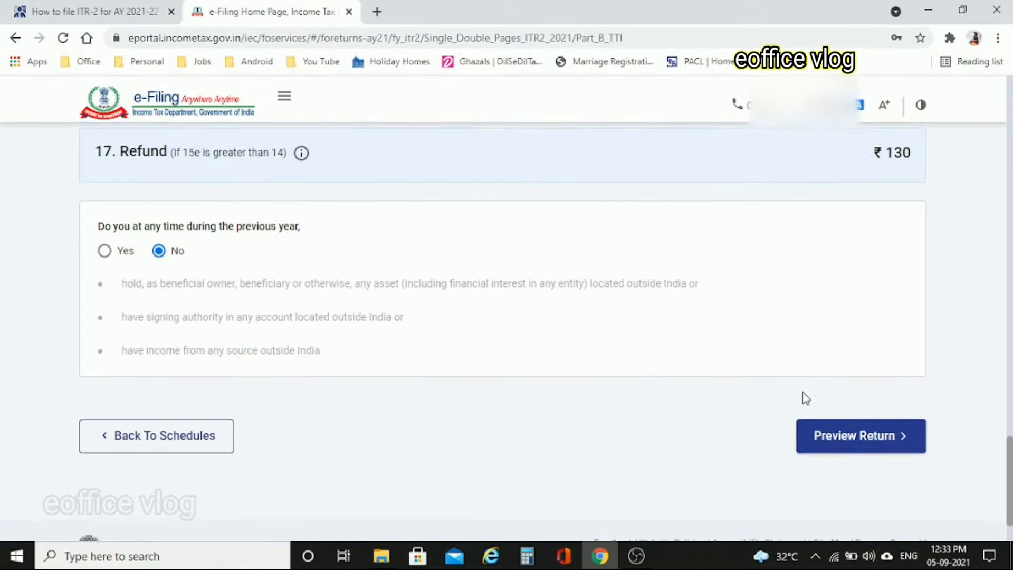
pyautogui.click(850, 435)
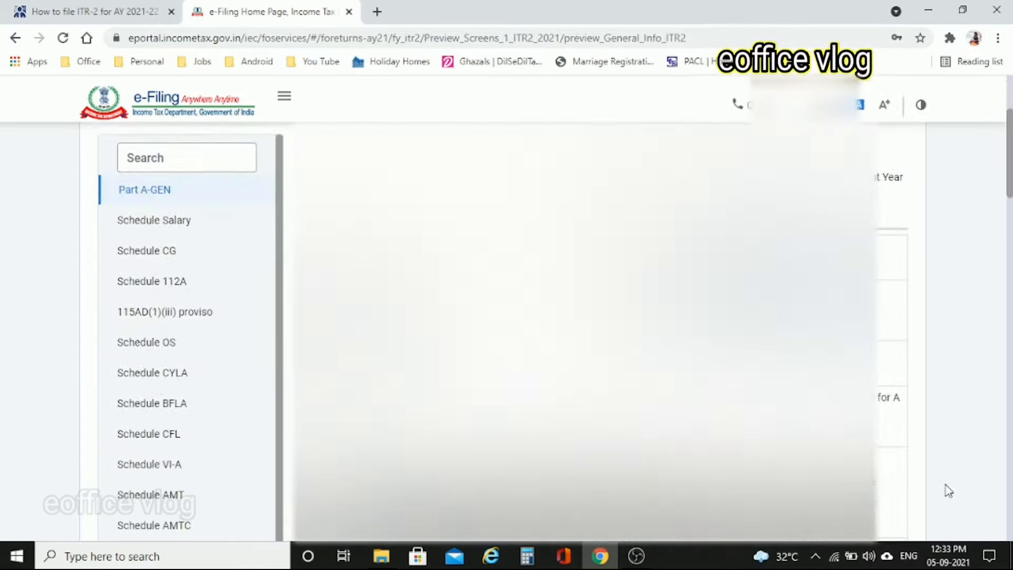
# Save the return preview as a PDF, look through Part A-GEN to its end, and proceed to the declaration.
pyautogui.scroll(-10, 947, 491)
pyautogui.scroll(10, 948, 490)
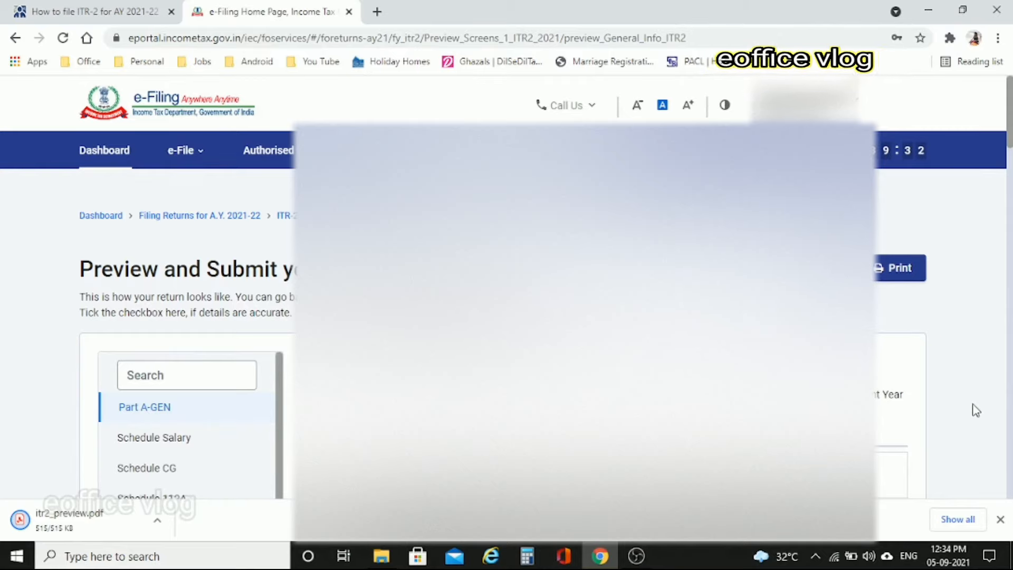
pyautogui.scroll(-8, 976, 410)
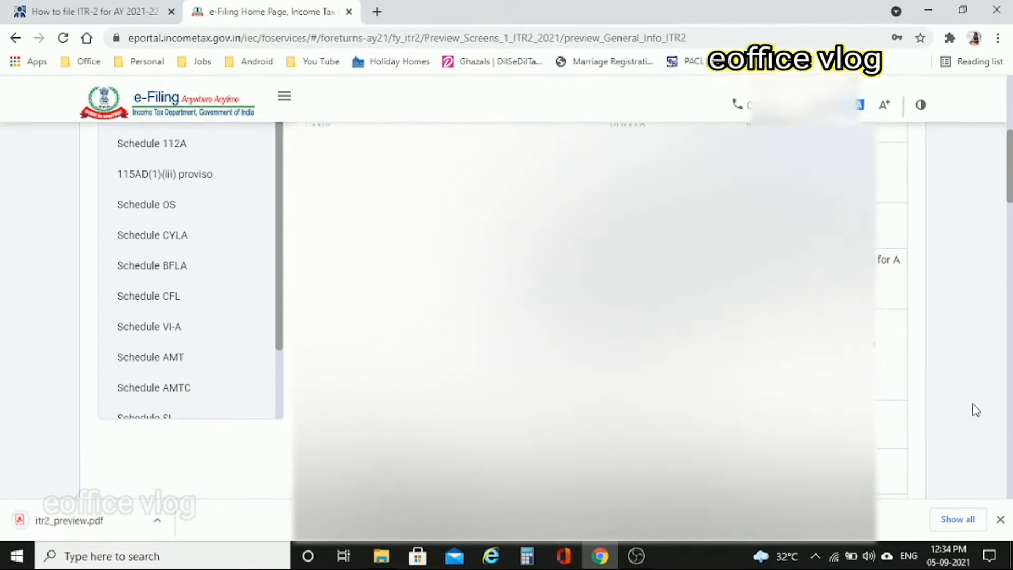
pyautogui.scroll(-5, 976, 410)
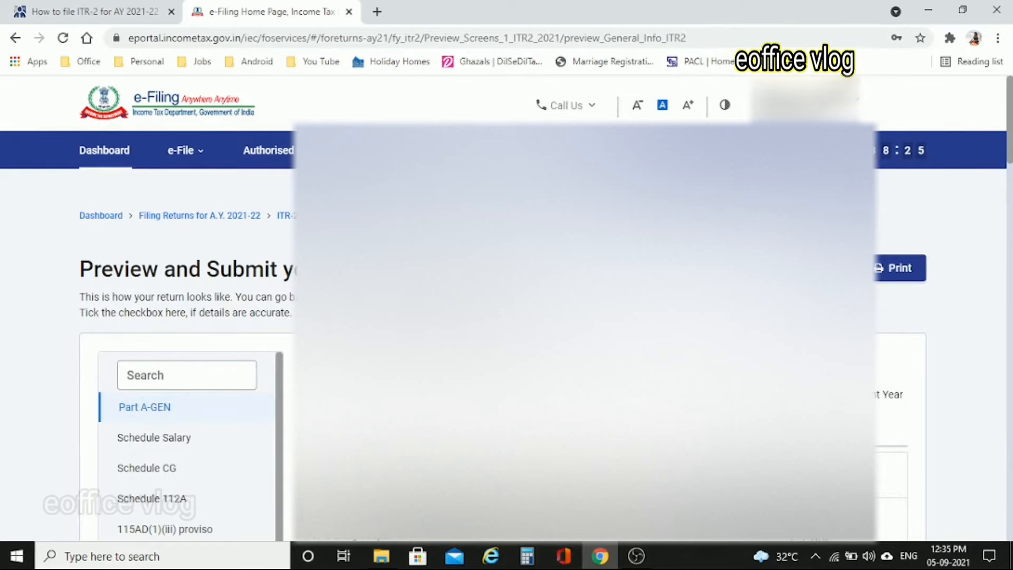
pyautogui.scroll(-10, 507, 327)
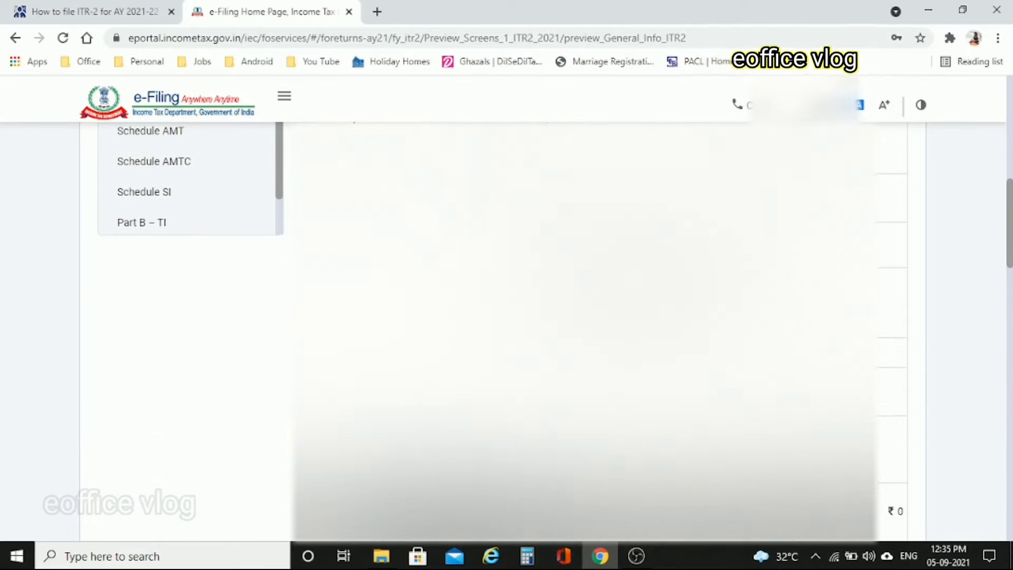
pyautogui.scroll(-12, 506, 327)
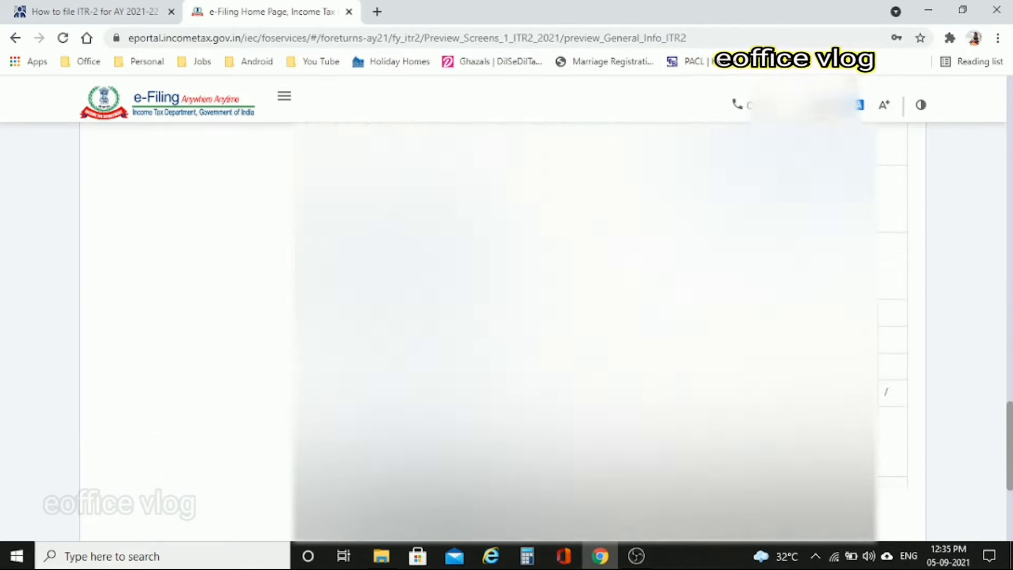
pyautogui.scroll(-5, 506, 327)
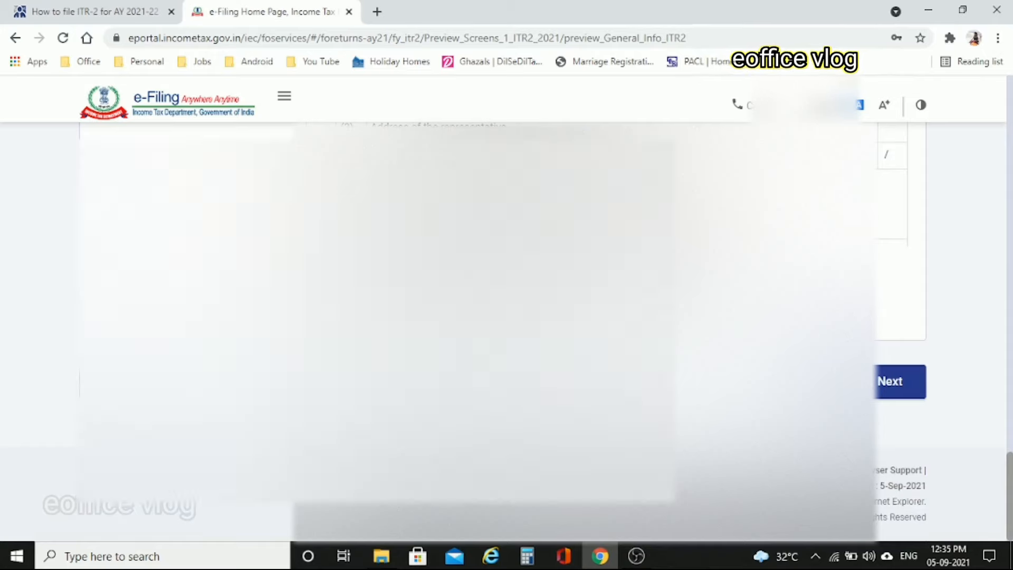
pyautogui.click(899, 393)
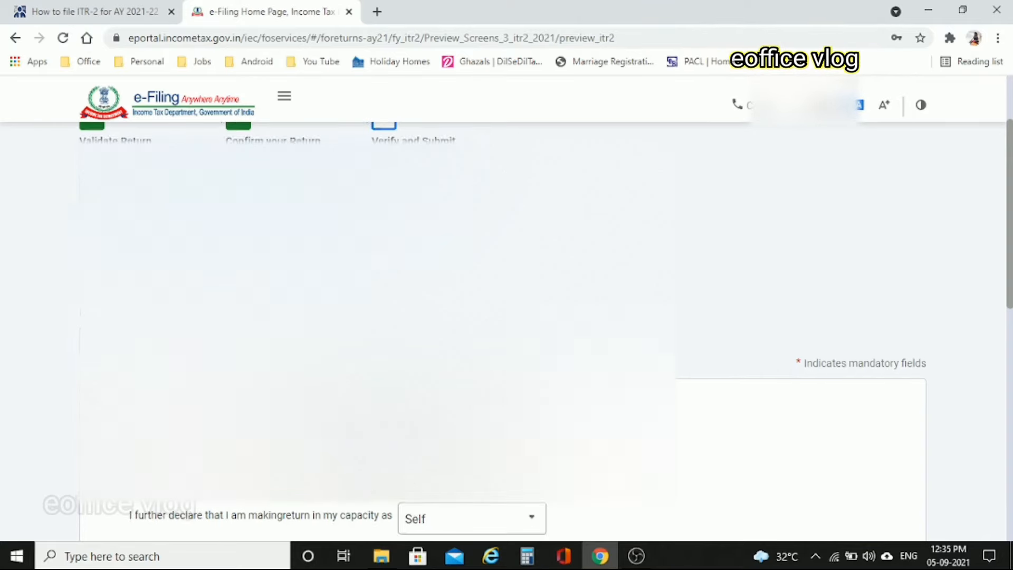
# Check the declaration made in the capacity of Self and submit the return for validation.
pyautogui.scroll(-7, 506, 327)
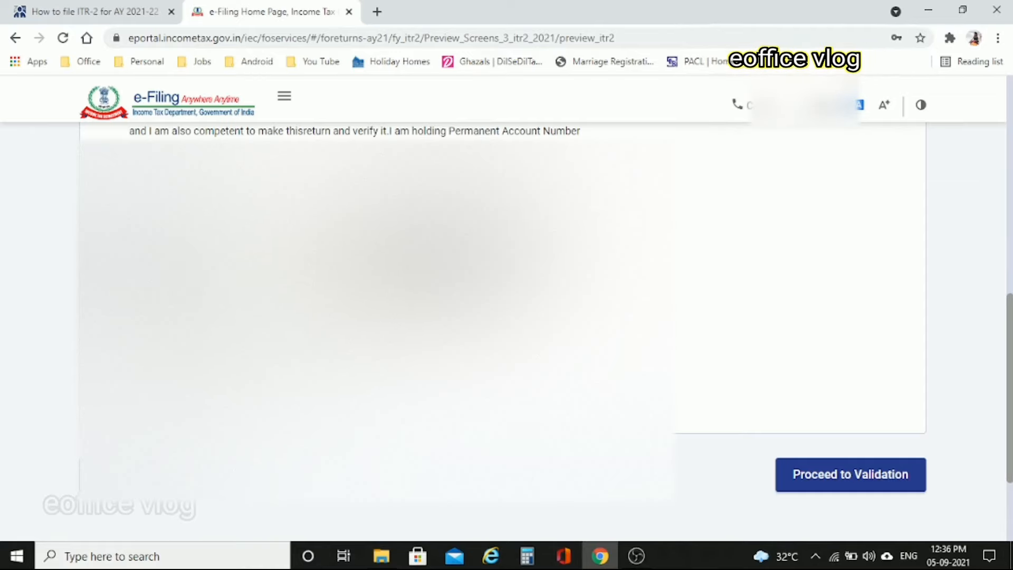
pyautogui.scroll(-3, 807, 385)
pyautogui.click(866, 351)
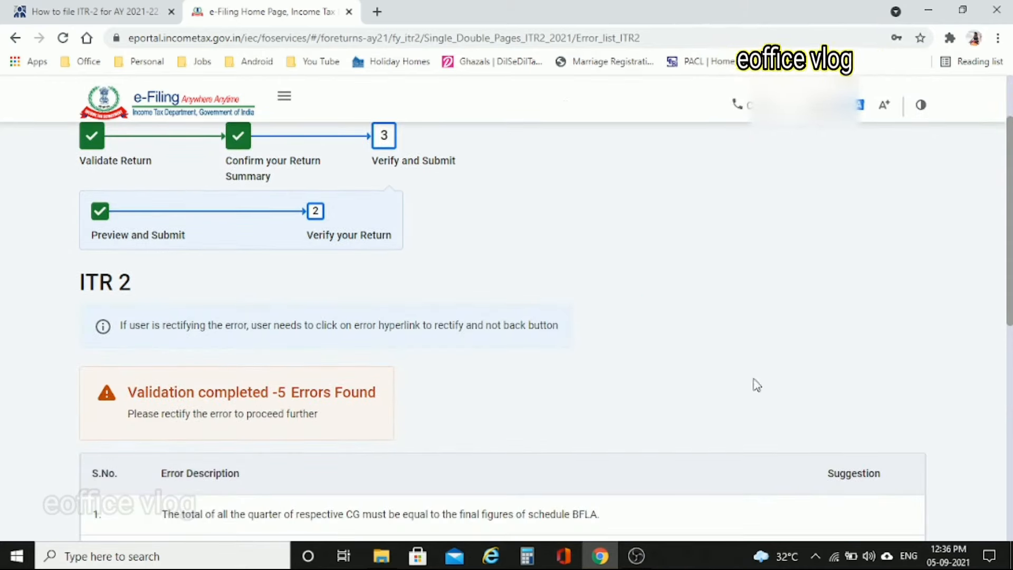
# Read the validation error list and open the first error about quarterly capital gains not matching schedule BFLA.
pyautogui.scroll(-2, 607, 461)
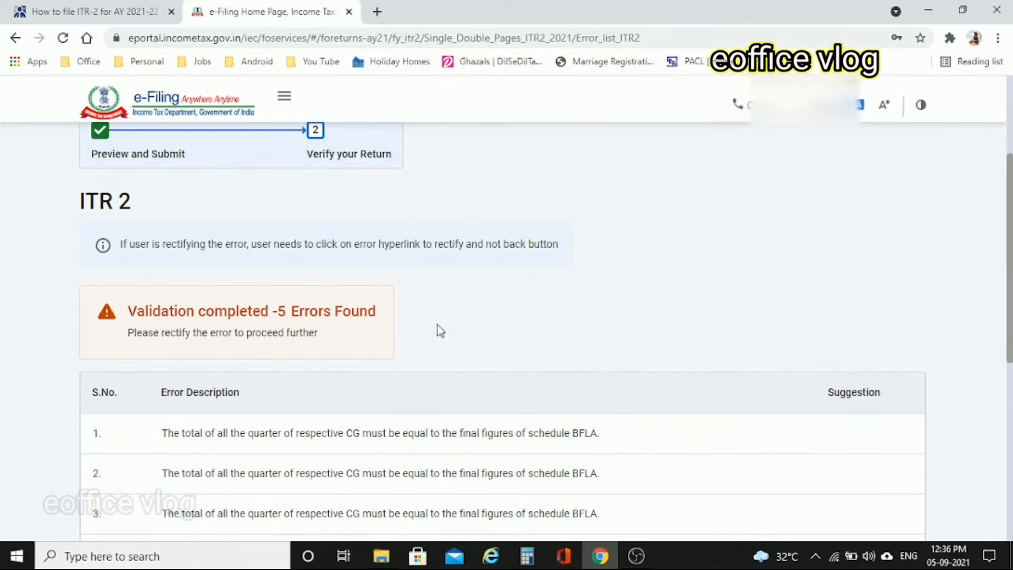
pyautogui.scroll(-2, 438, 325)
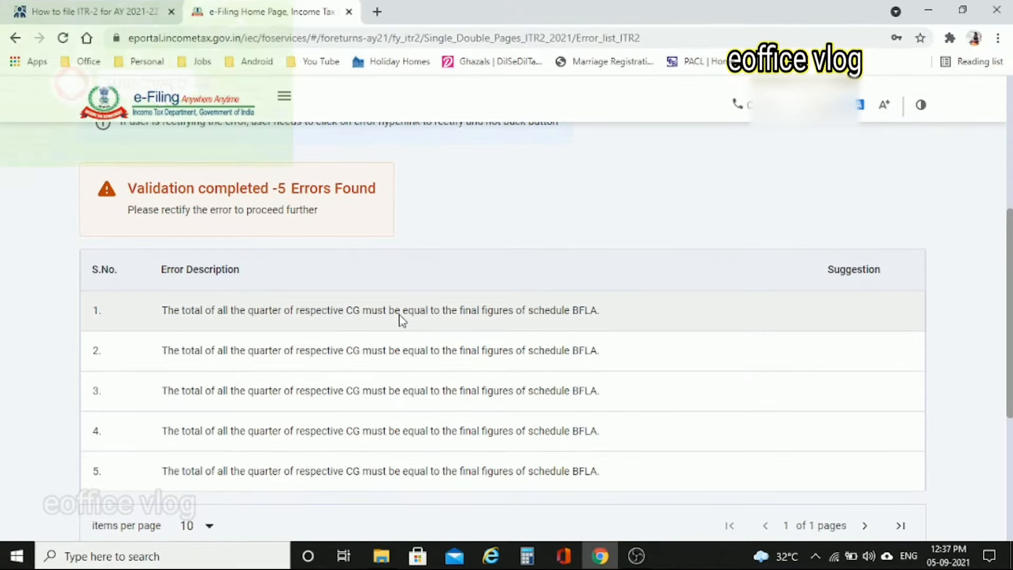
pyautogui.click(401, 311)
# Locate the quarter-wise short-term capital gains at 15% under section F of the capital gains schedule, and examine the flagged fields.
pyautogui.scroll(-10, 973, 371)
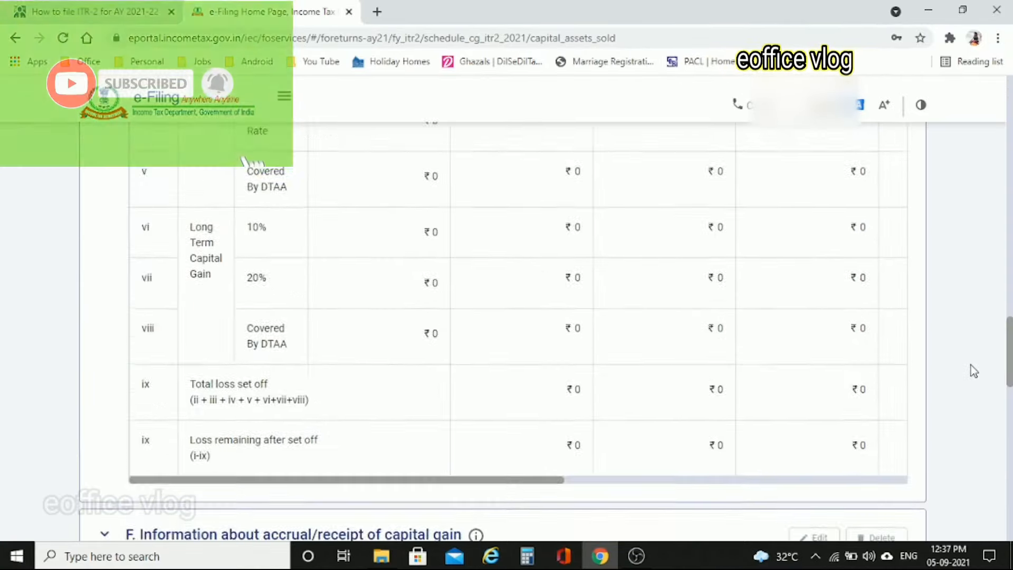
pyautogui.scroll(10, 973, 370)
pyautogui.scroll(-3, 973, 371)
pyautogui.scroll(2, 974, 370)
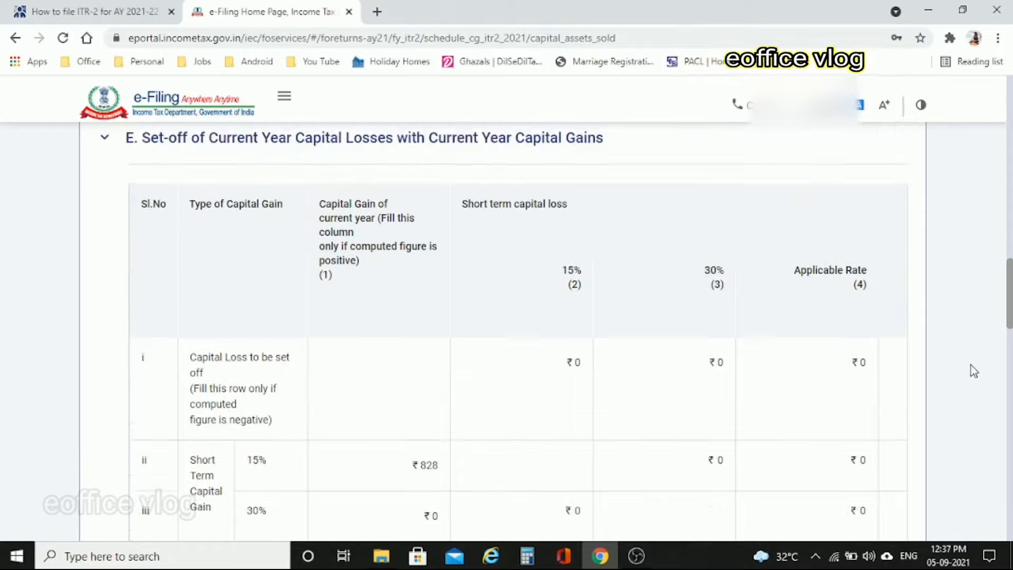
pyautogui.scroll(13, 970, 365)
pyautogui.scroll(-17, 970, 365)
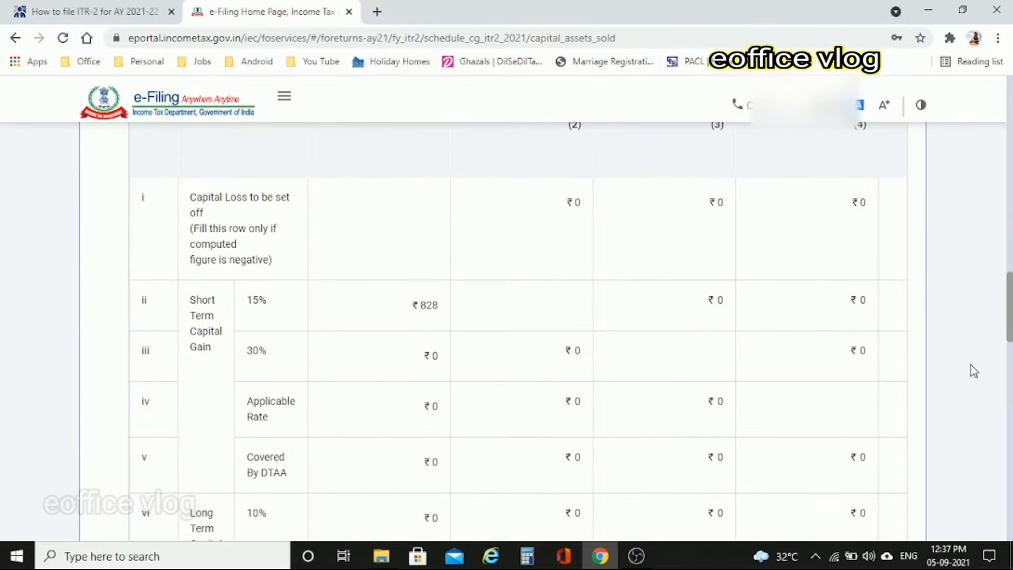
pyautogui.scroll(-13, 970, 366)
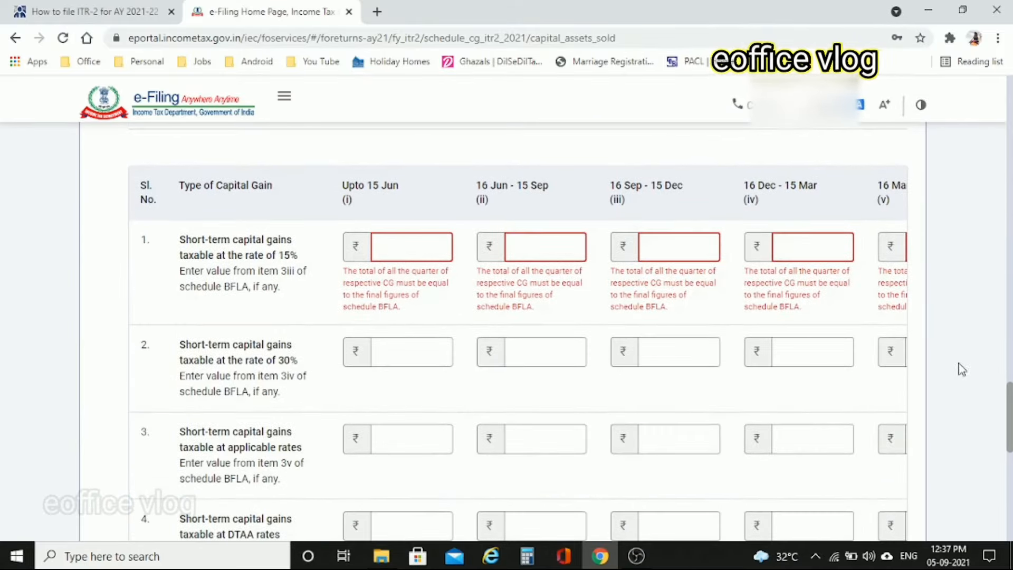
pyautogui.click(443, 248)
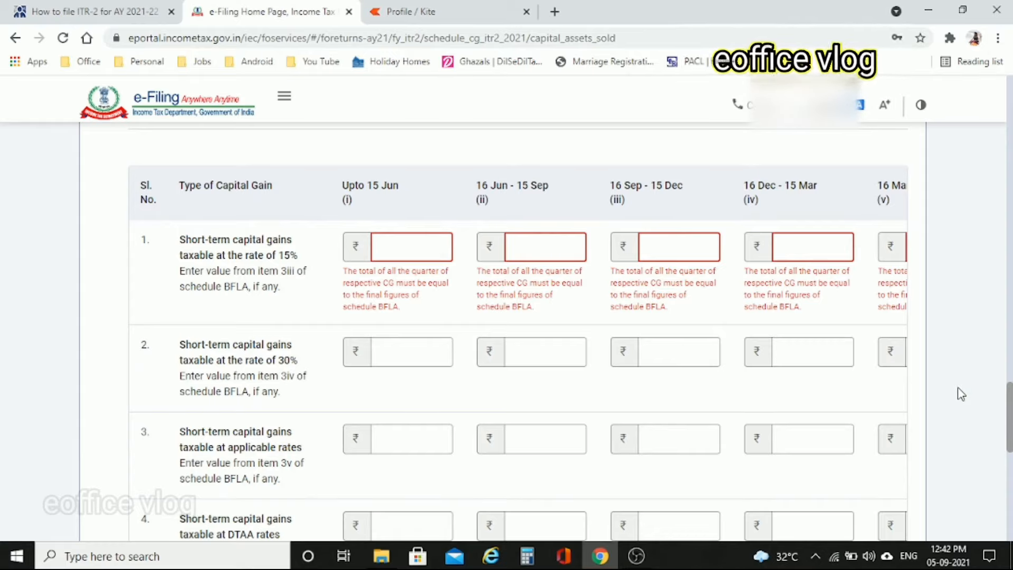
# Switch to Zerodha Kite and open Console from the account profile.
pyautogui.click(480, 6)
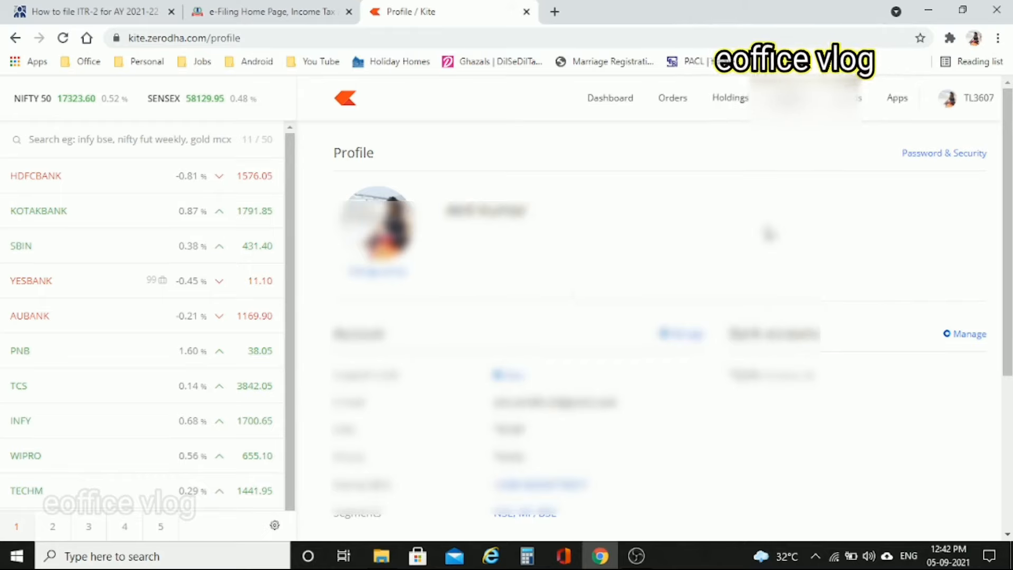
pyautogui.click(980, 107)
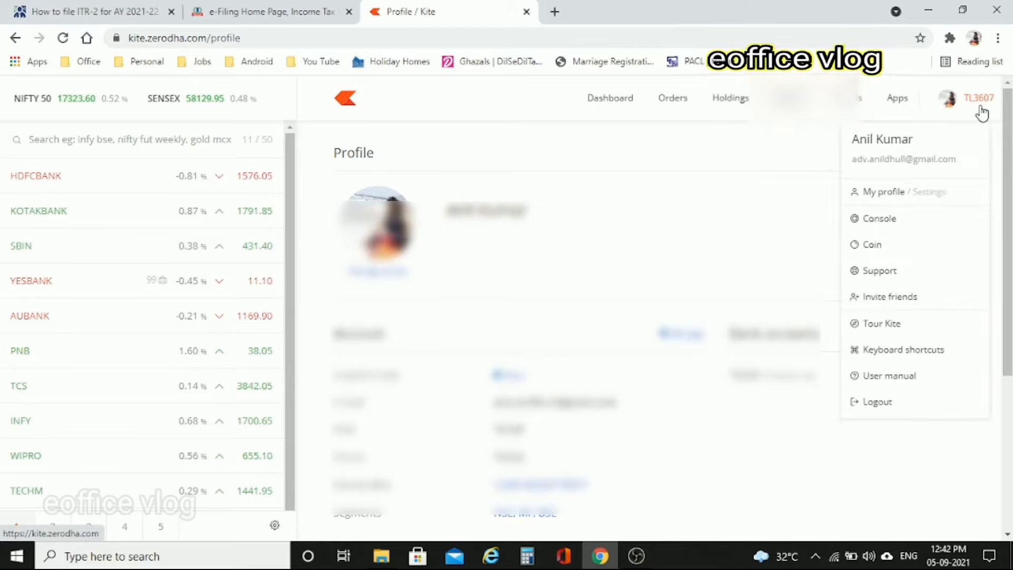
pyautogui.click(882, 222)
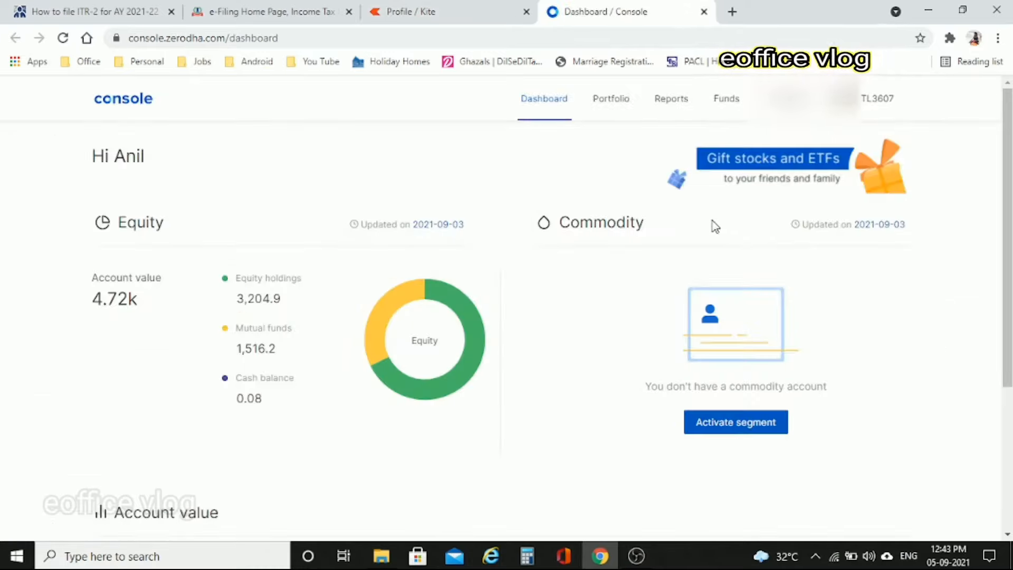
# Generate the Tax P&L report in Console for financial year 2020-2021, from Q1 to Q4, and view the equity figures.
pyautogui.click(677, 106)
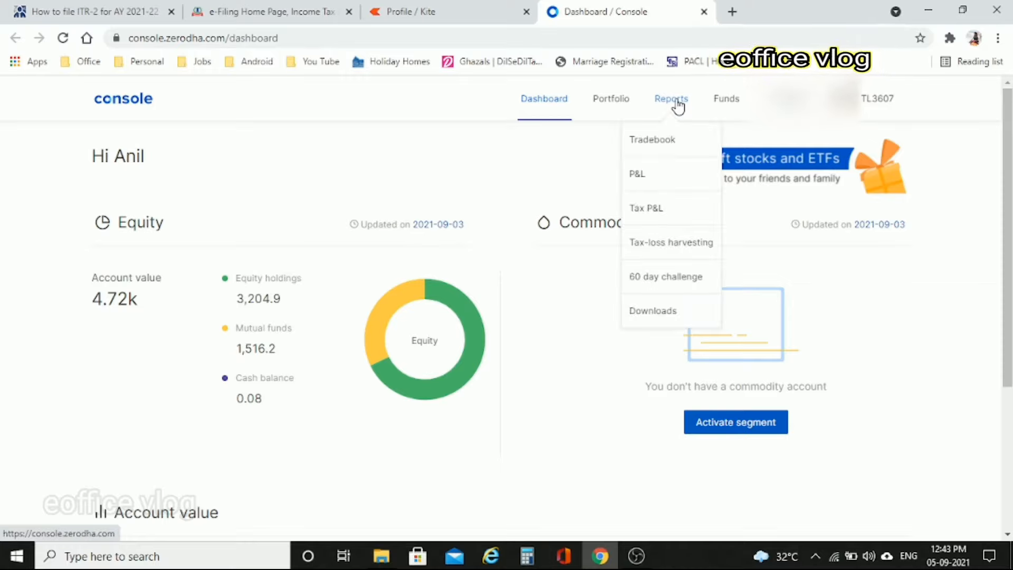
pyautogui.click(667, 211)
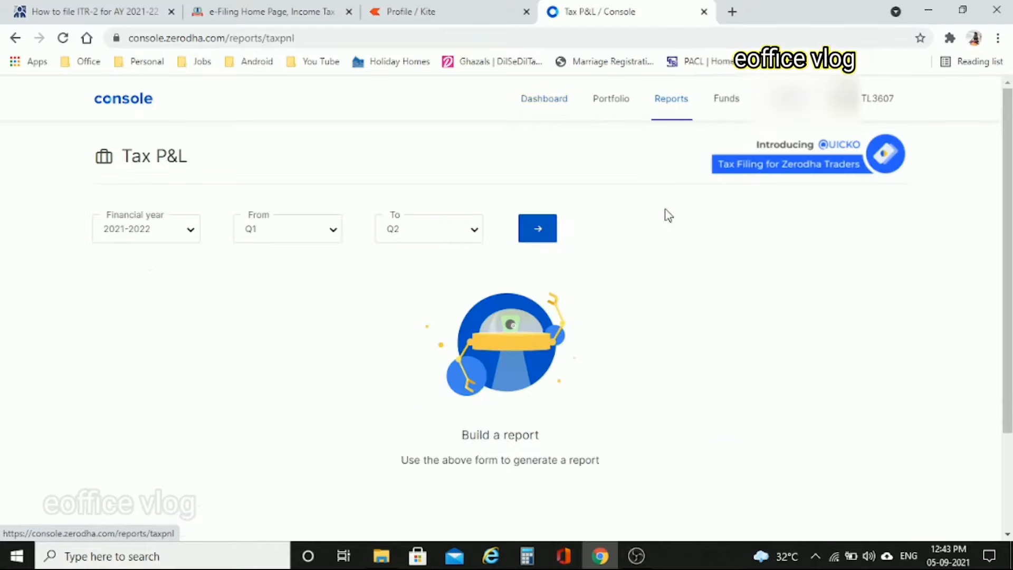
pyautogui.click(189, 234)
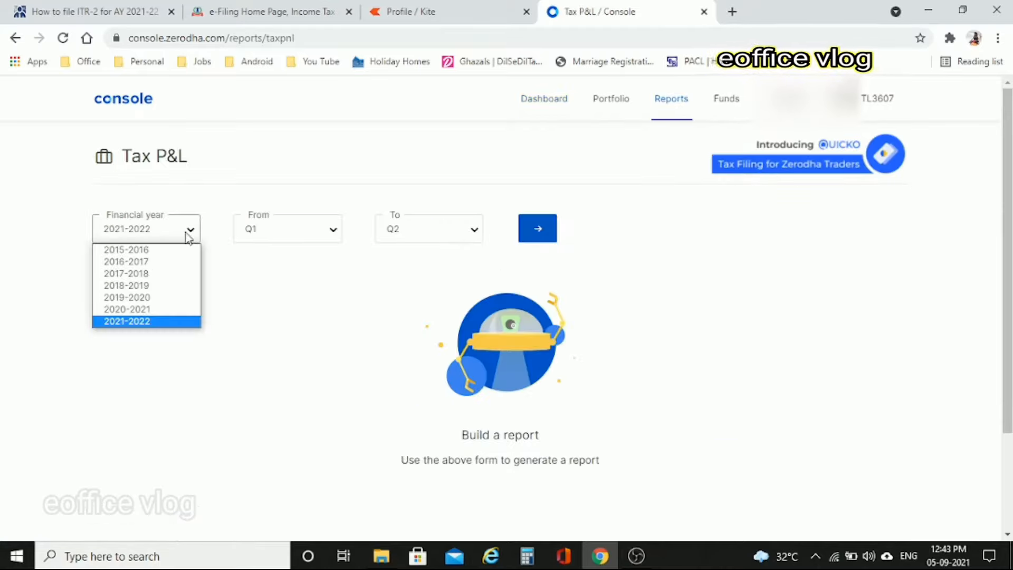
pyautogui.click(147, 310)
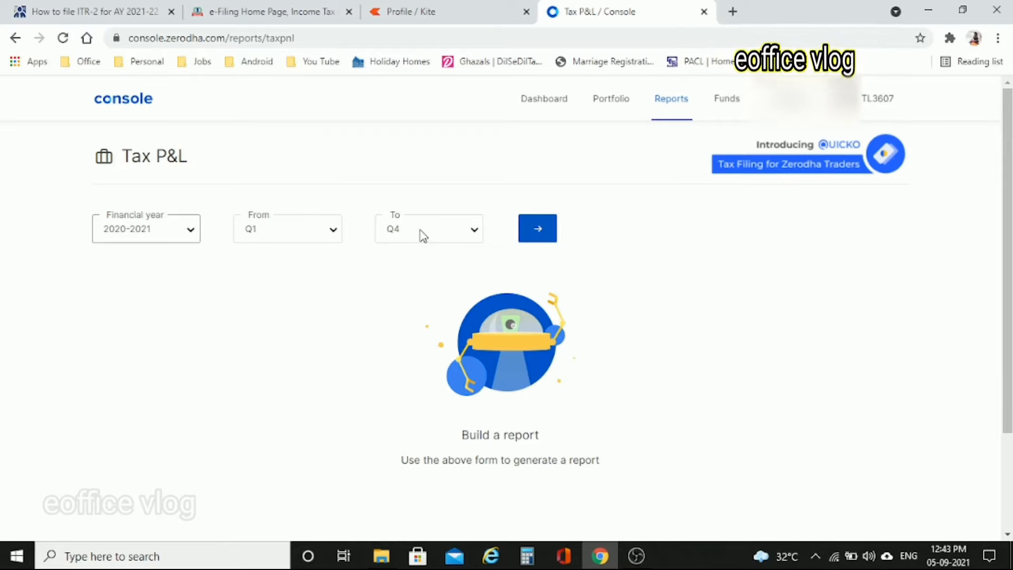
pyautogui.click(552, 244)
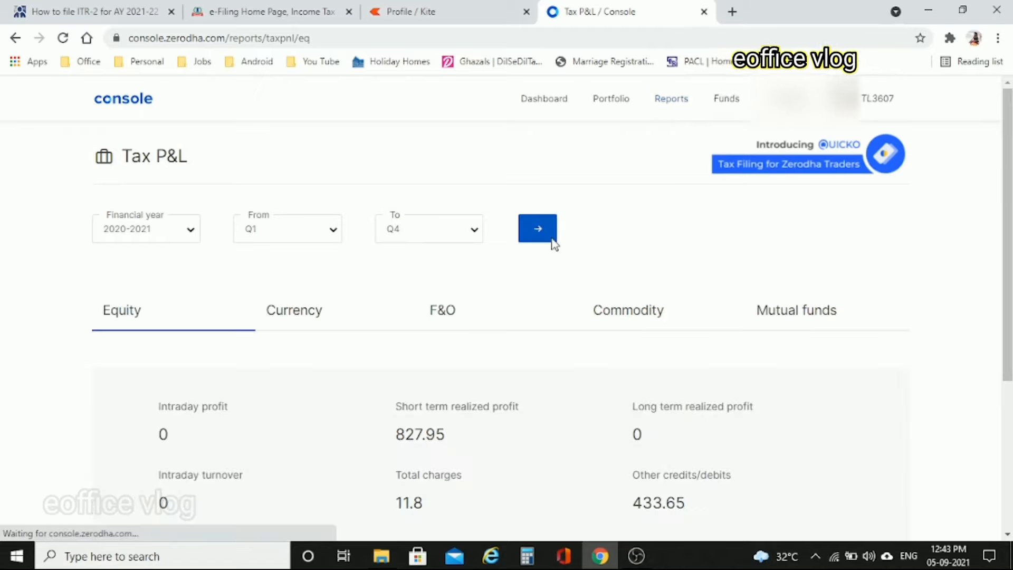
pyautogui.scroll(-2, 530, 448)
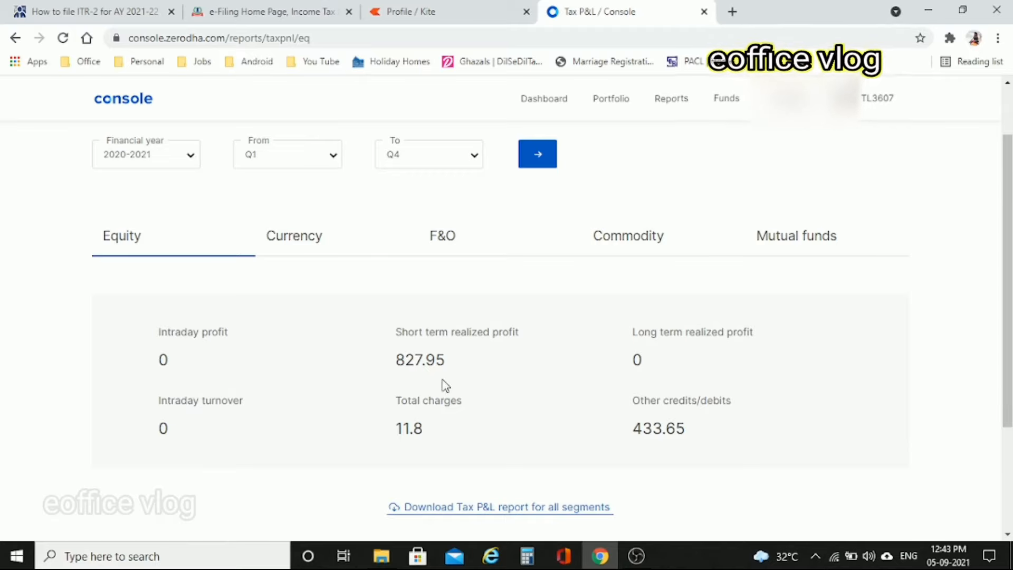
# Limit the Tax P&L report to Q1 to read that quarter's short-term realized profit, and switch to the e-Filing return.
pyautogui.click(458, 166)
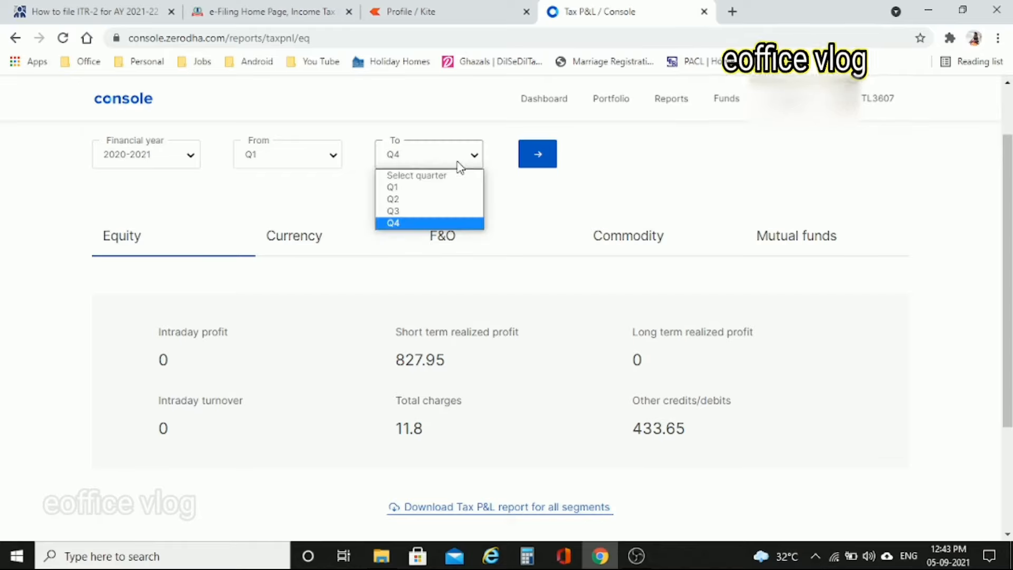
pyautogui.click(395, 188)
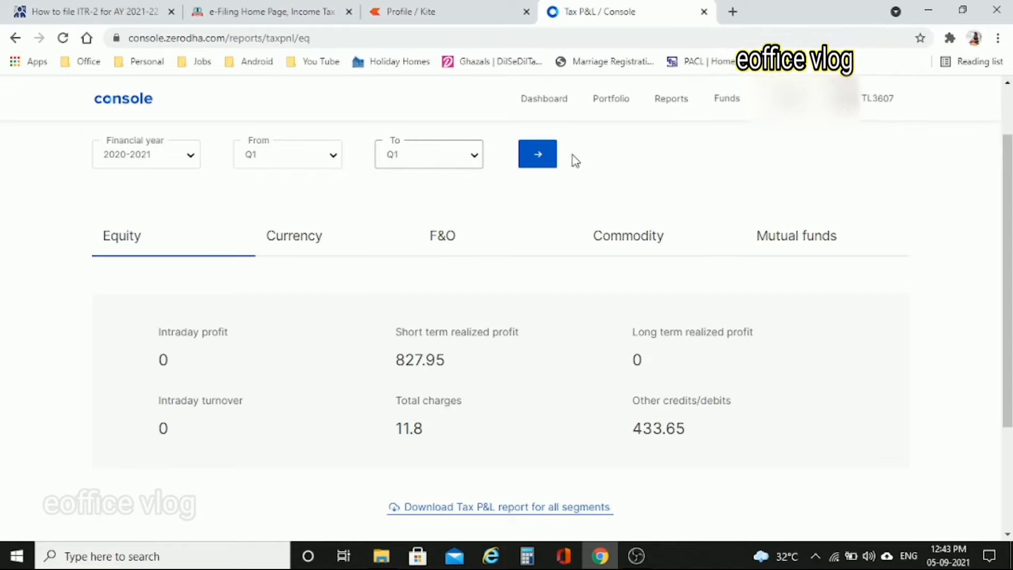
pyautogui.click(548, 157)
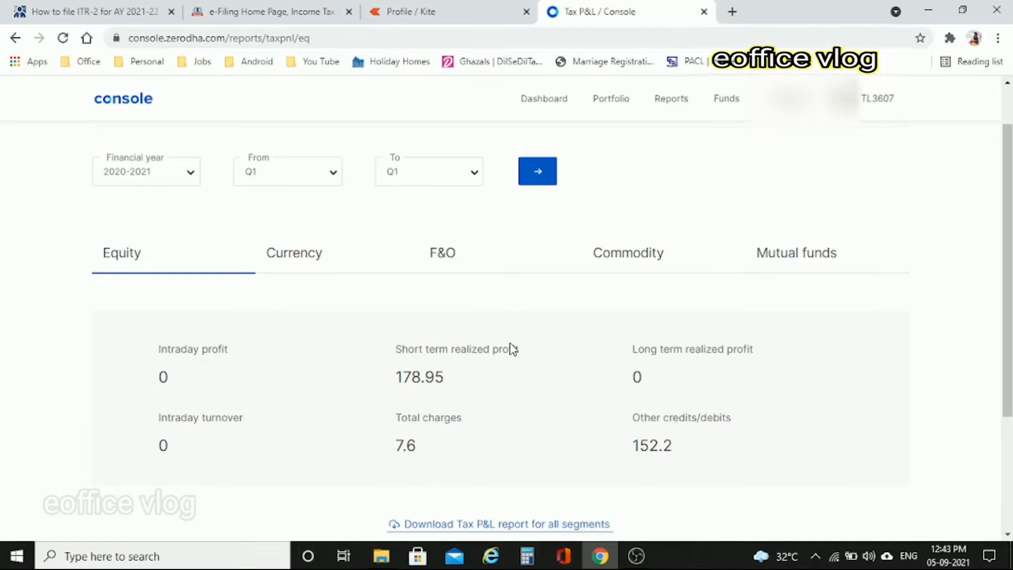
pyautogui.click(318, 10)
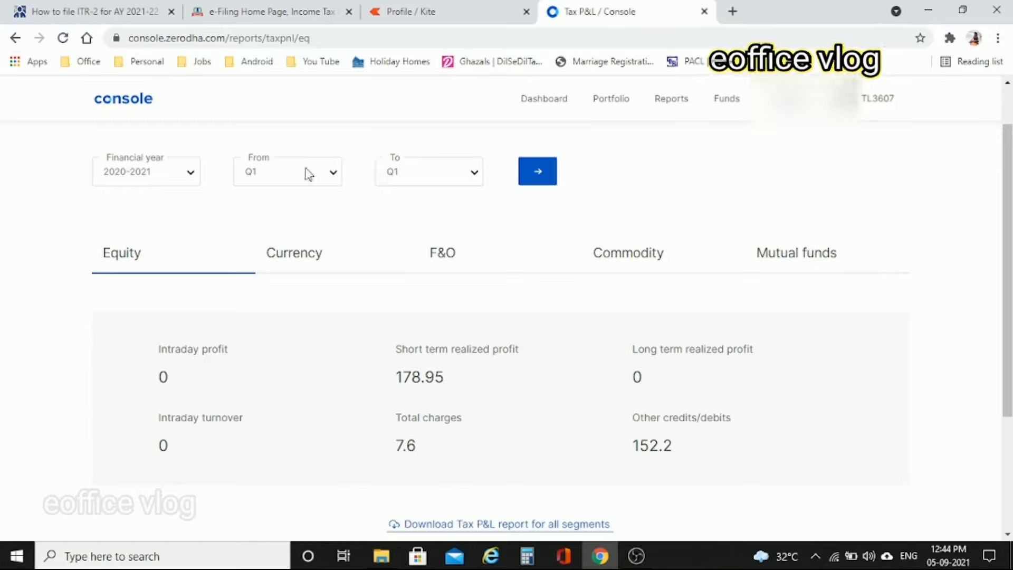
# Run the Tax P&L report for Q2 and for Q3 separately, comparing each quarter's short-term profit with the e-Filing return.
pyautogui.click(305, 169)
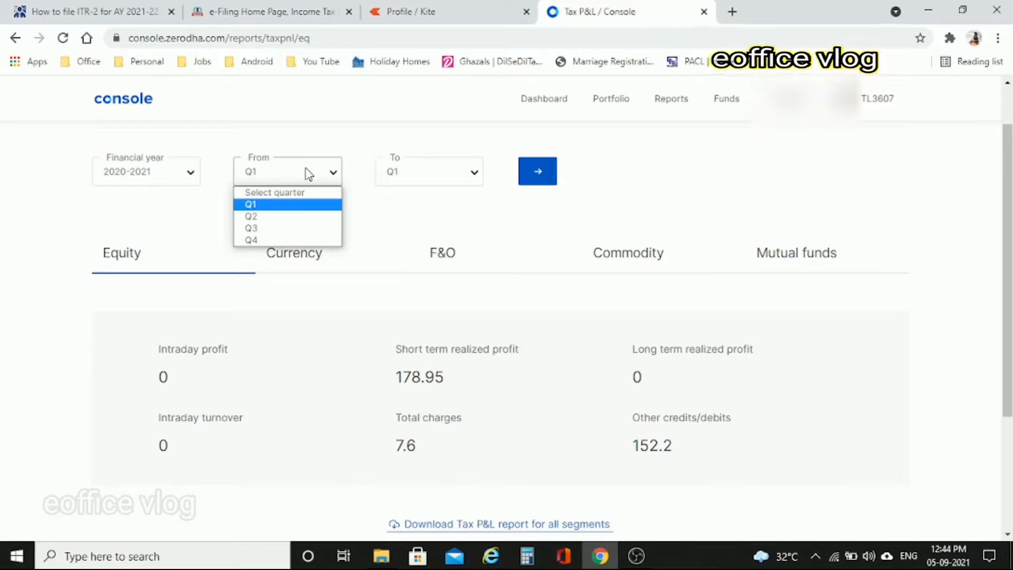
pyautogui.click(260, 221)
pyautogui.click(538, 179)
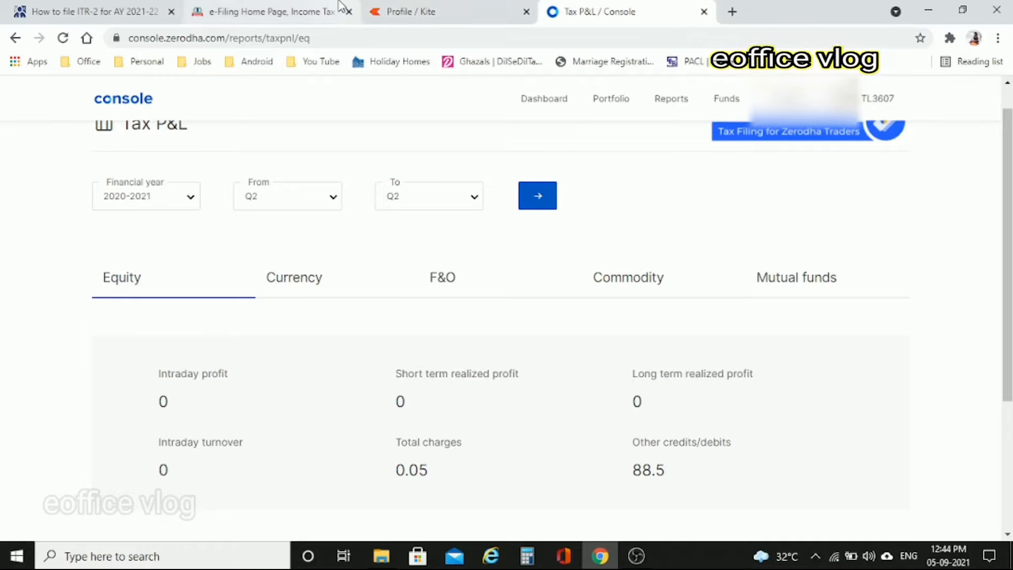
pyautogui.click(264, 11)
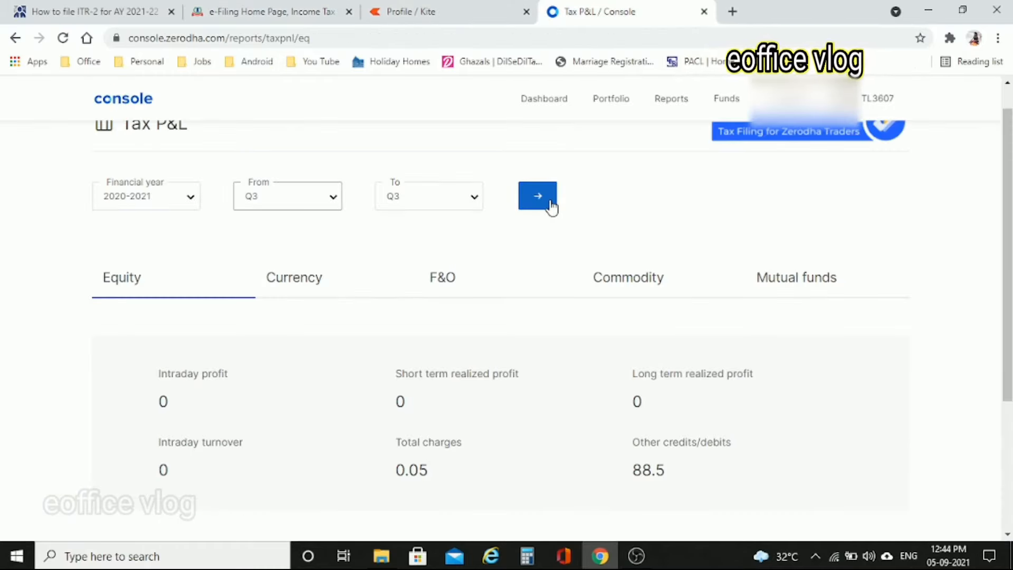
pyautogui.click(550, 205)
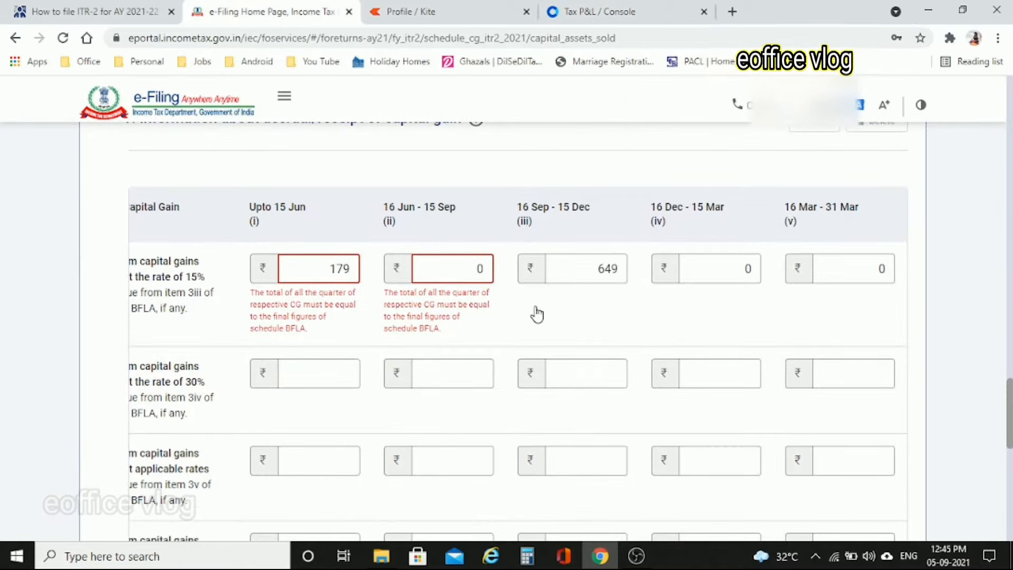
# Add the quarter-wise 15% short-term gains of 179, 0, 649, 0 and 0, and confirm the capital gains schedule.
pyautogui.scroll(-10, 537, 313)
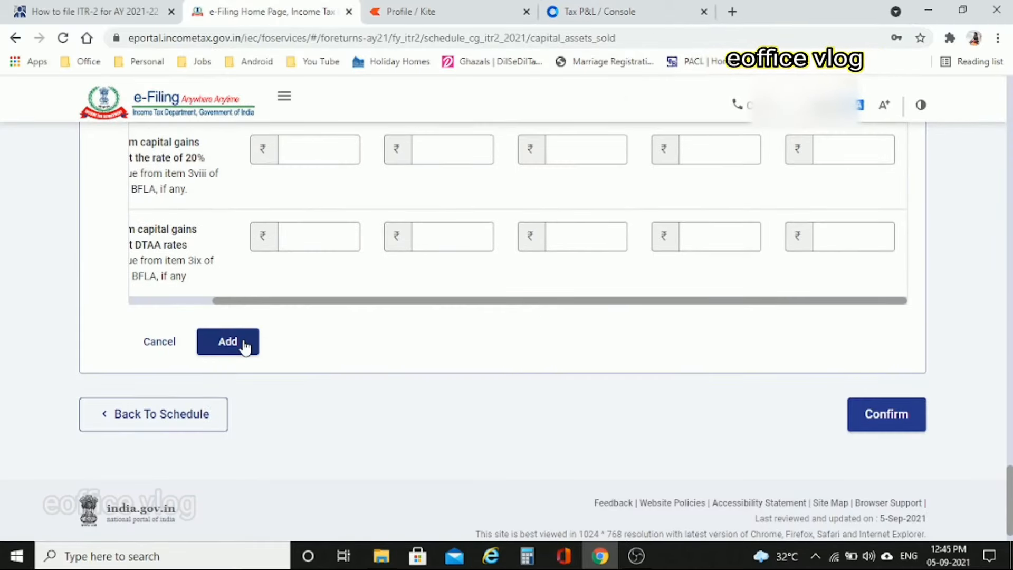
pyautogui.click(244, 343)
pyautogui.click(887, 382)
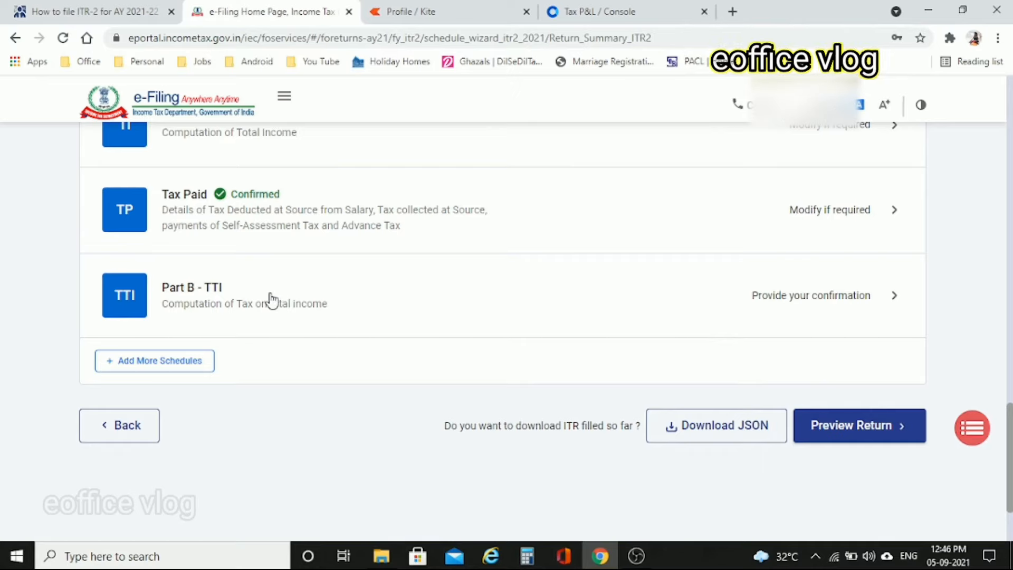
# Open Part B - TTI for confirmation, keep the foreign assets answer as No, and proceed to the return preview.
pyautogui.click(824, 293)
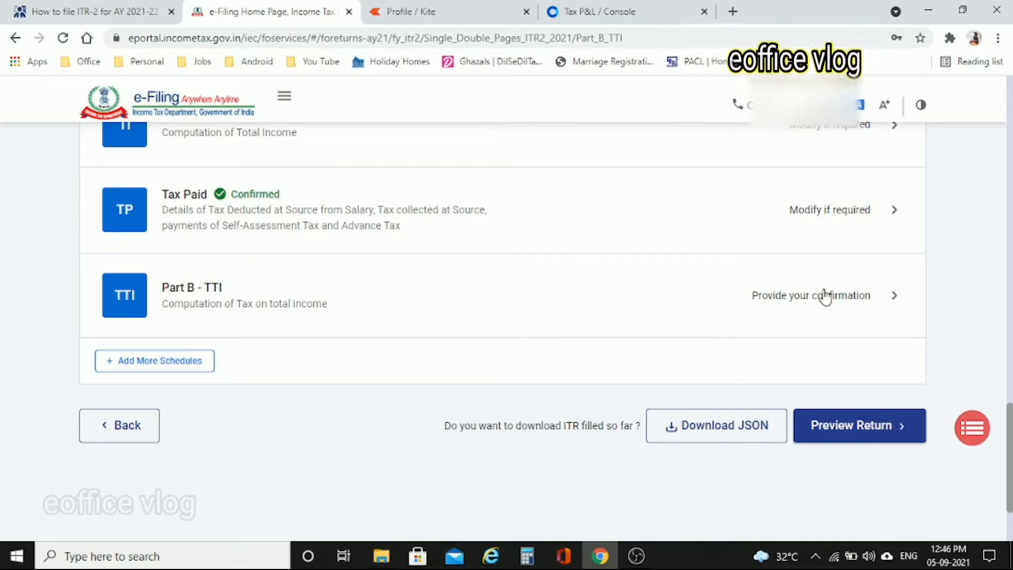
pyautogui.scroll(-1, 728, 420)
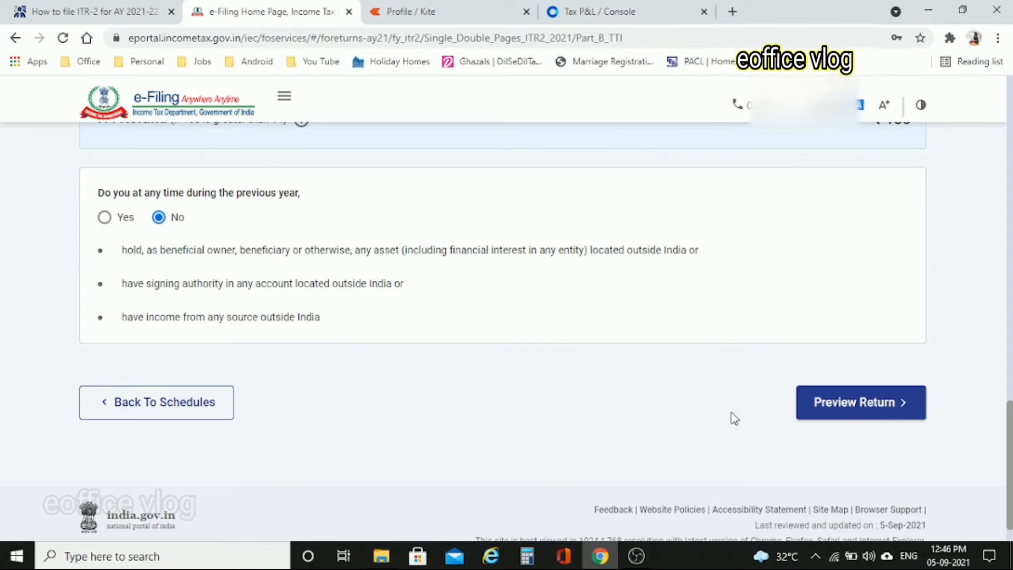
pyautogui.click(901, 420)
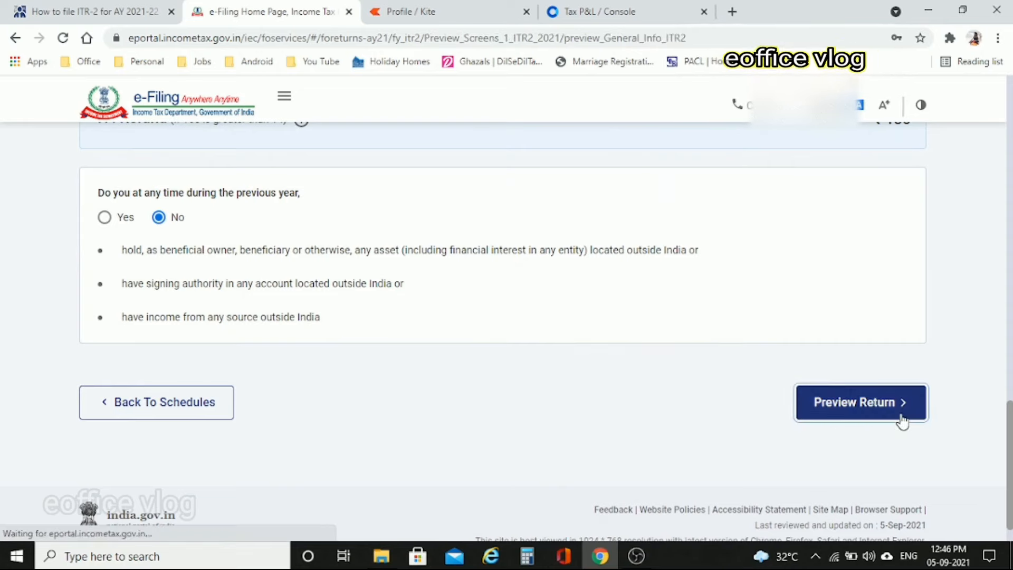
# Review the return preview, including Schedule Salary, and submit the return for validation again.
pyautogui.scroll(-10, 906, 422)
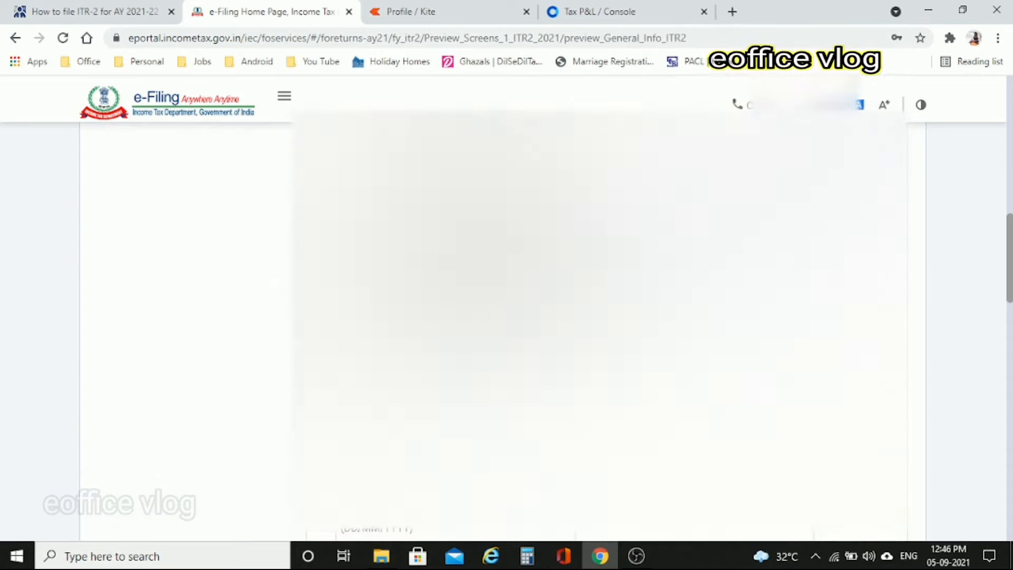
pyautogui.scroll(10, 179, 335)
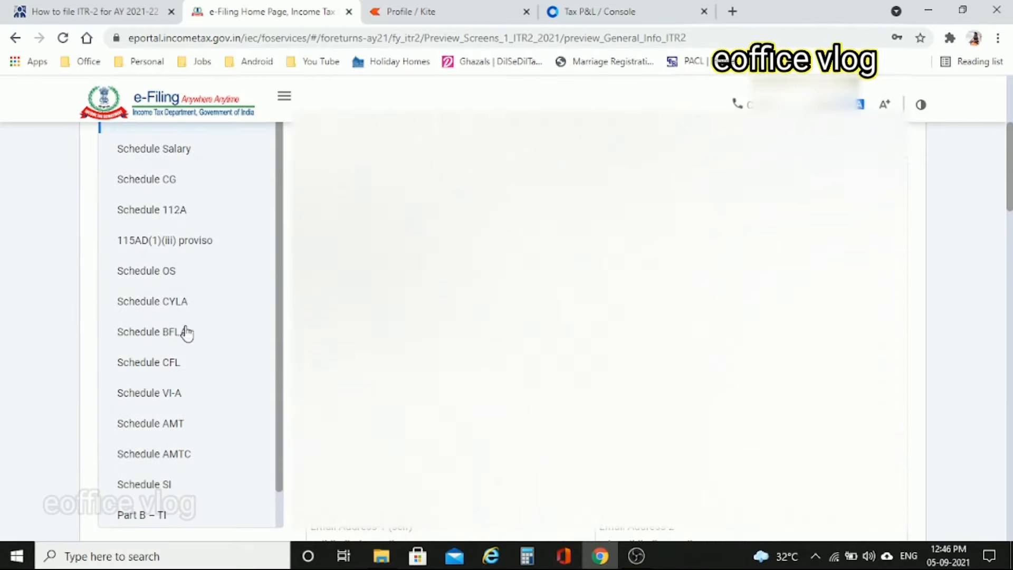
pyautogui.click(170, 335)
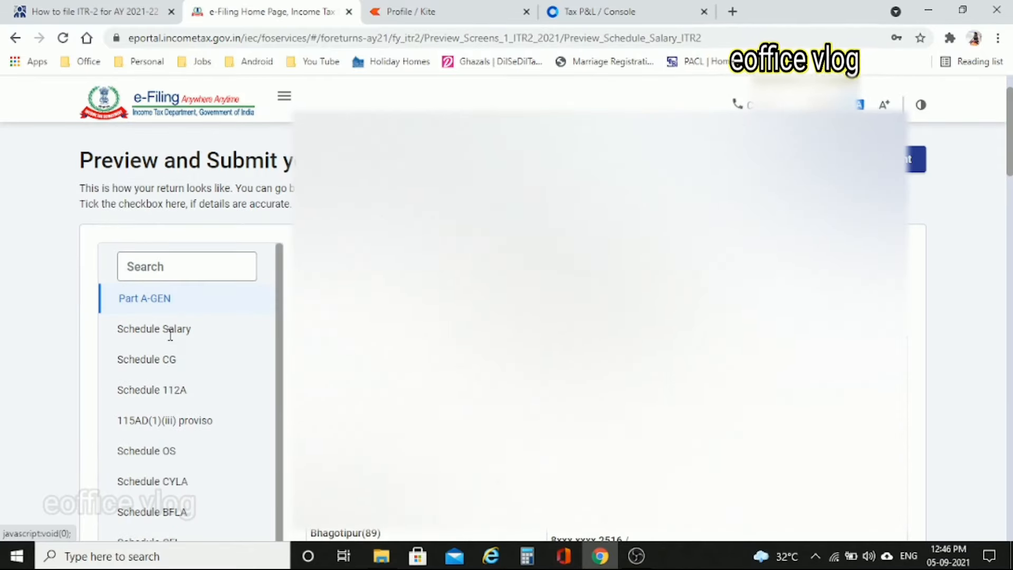
pyautogui.scroll(-3, 182, 469)
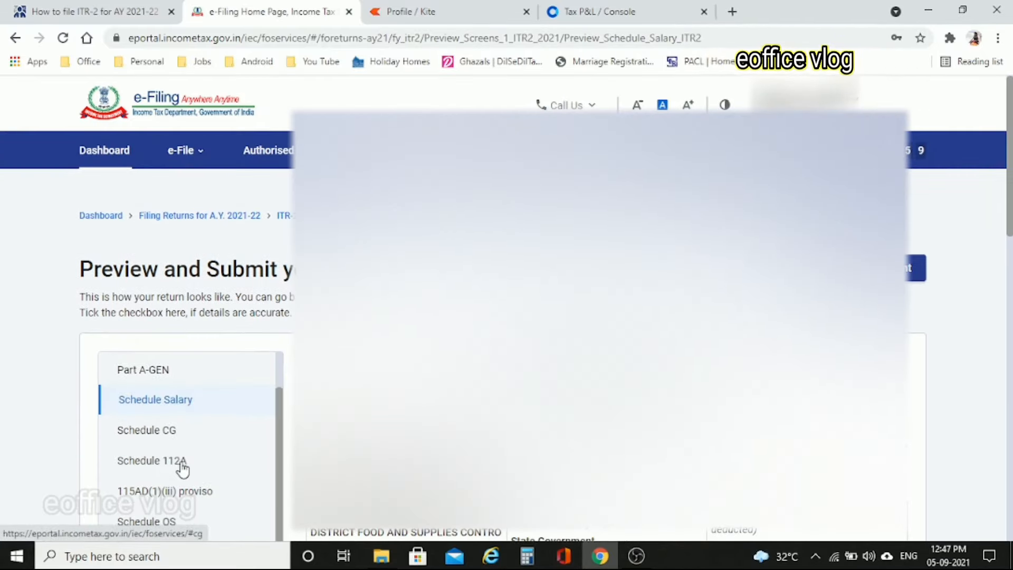
pyautogui.scroll(-3, 182, 468)
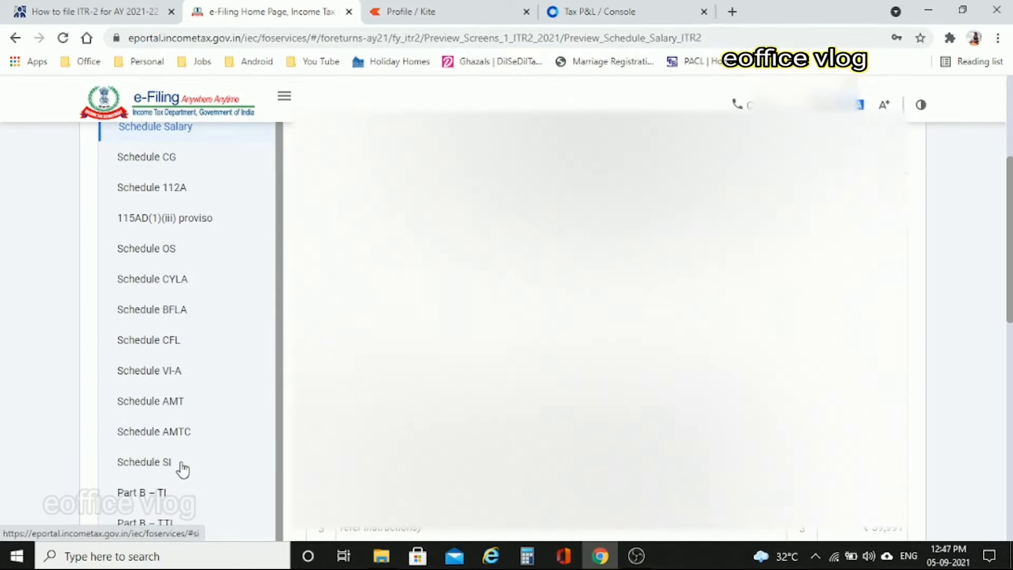
pyautogui.scroll(-10, 182, 468)
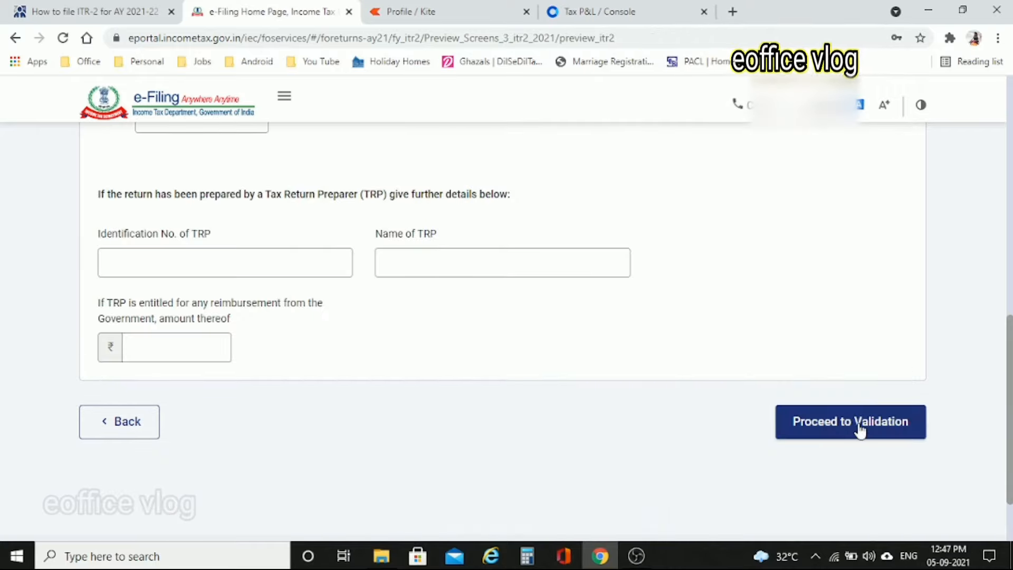
pyautogui.click(860, 428)
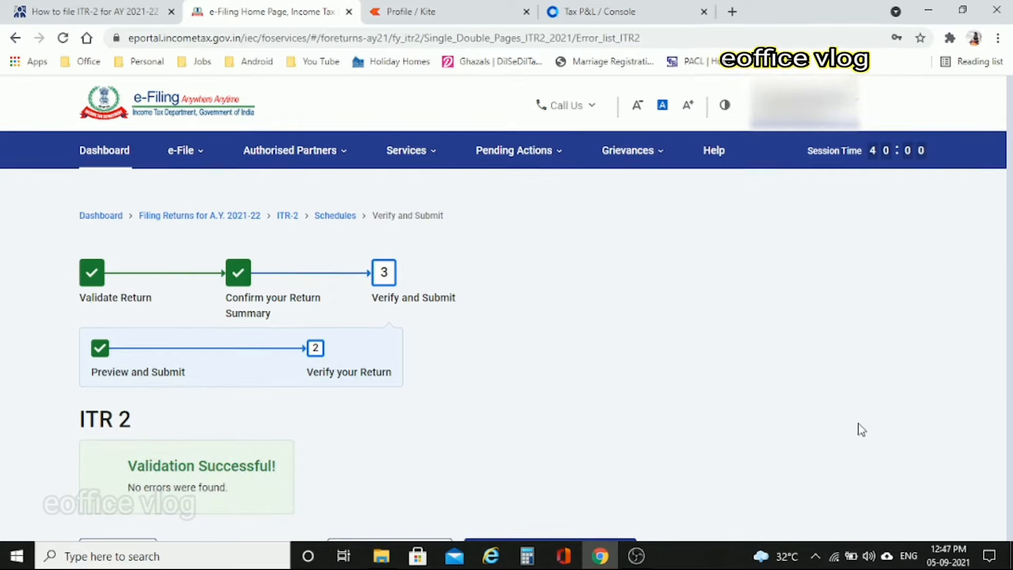
# Proceed to verification of the ITR-2 and continue with e-Verify Now as the verification method.
pyautogui.scroll(-2, 860, 430)
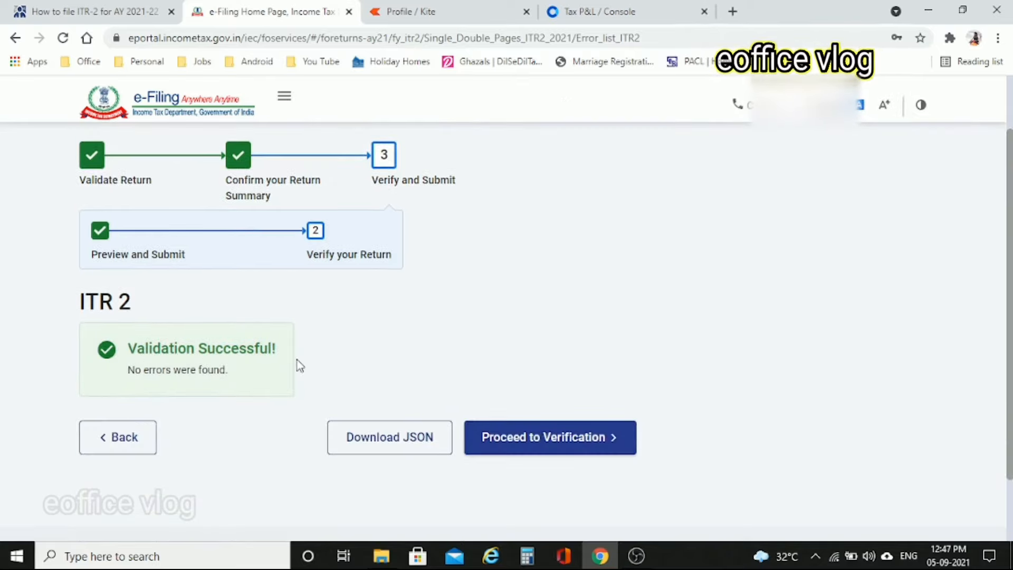
pyautogui.scroll(1, 507, 335)
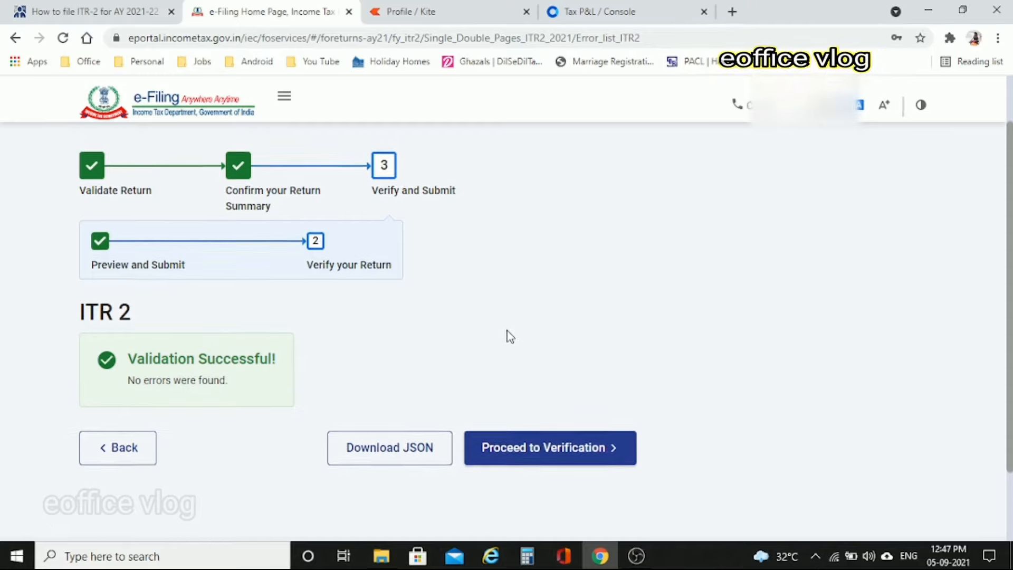
pyautogui.click(546, 449)
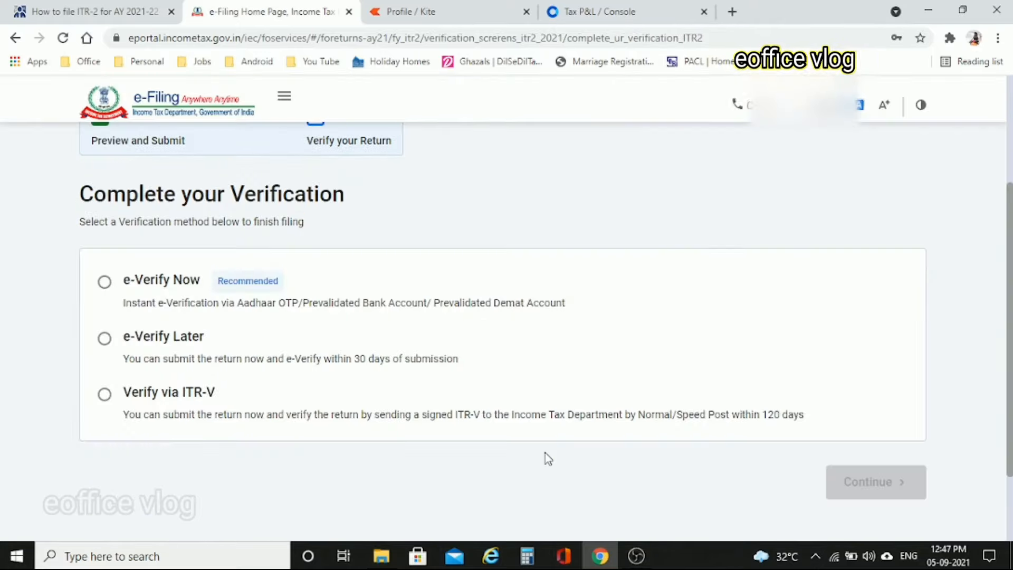
pyautogui.scroll(3, 546, 452)
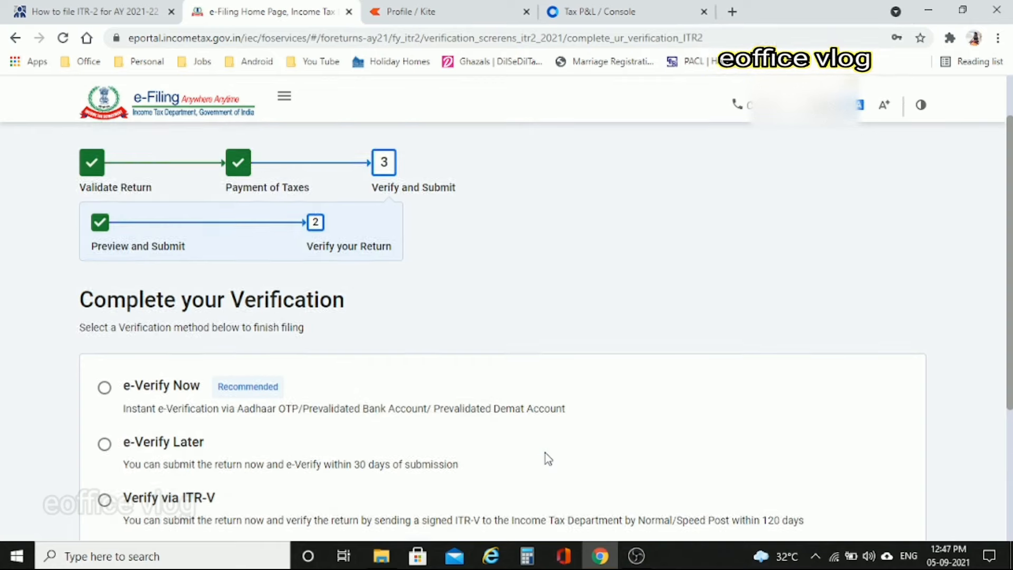
pyautogui.scroll(-4, 545, 453)
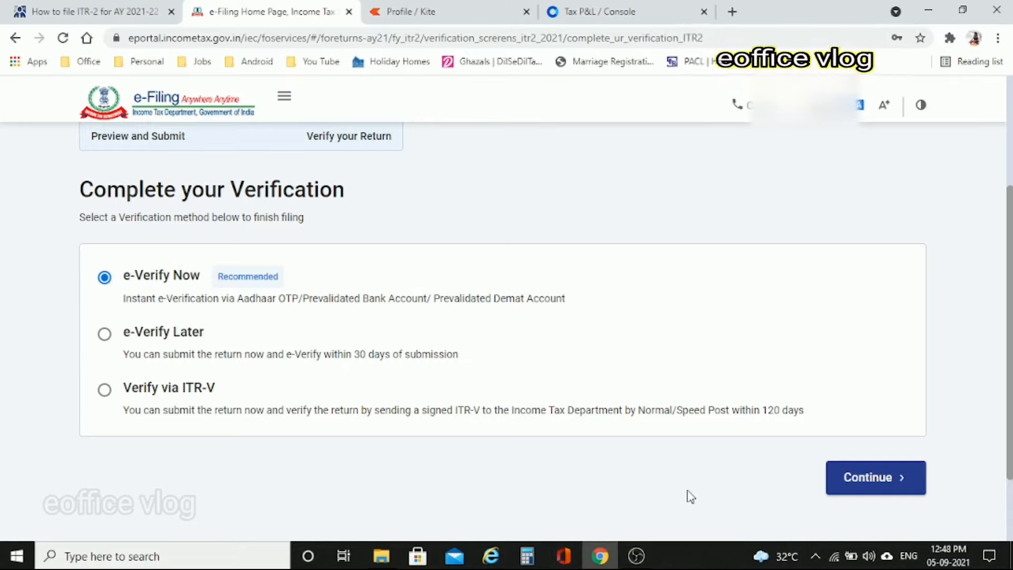
pyautogui.click(857, 485)
# Choose e-verification by OTP on the mobile number registered with Aadhaar, agree to validate the Aadhaar details, and generate the OTP.
pyautogui.scroll(-1, 692, 269)
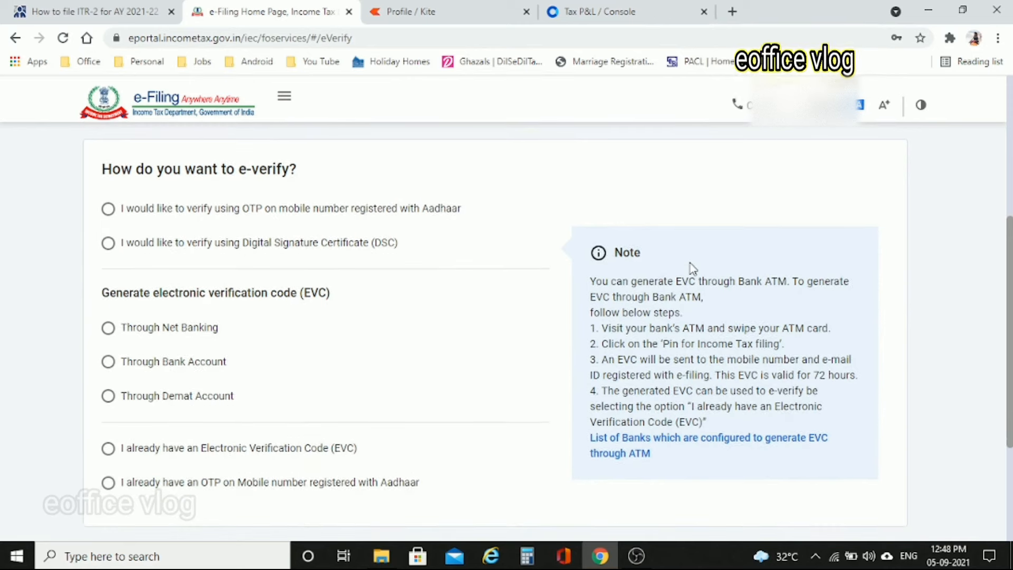
pyautogui.click(110, 211)
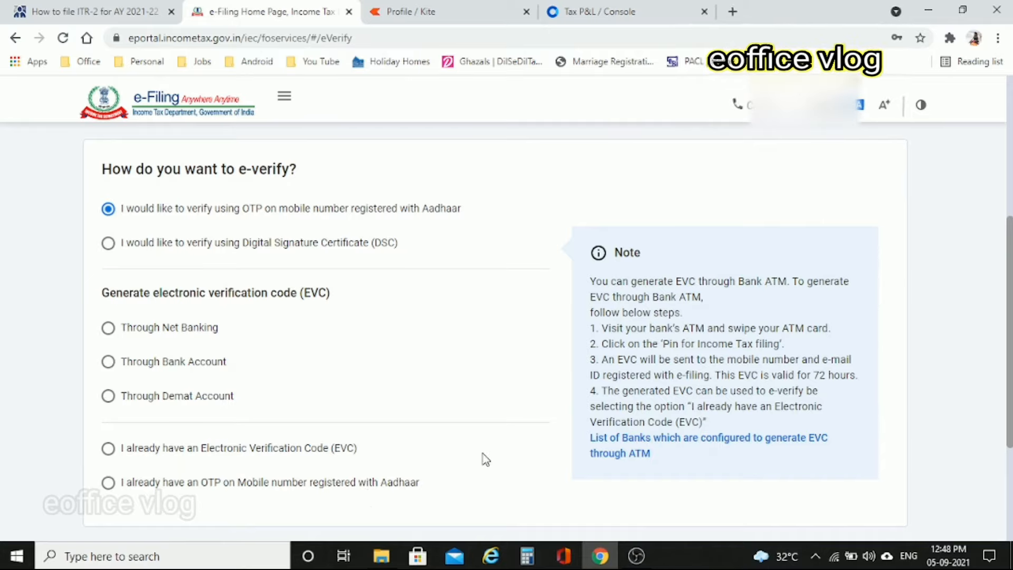
pyautogui.scroll(-3, 485, 459)
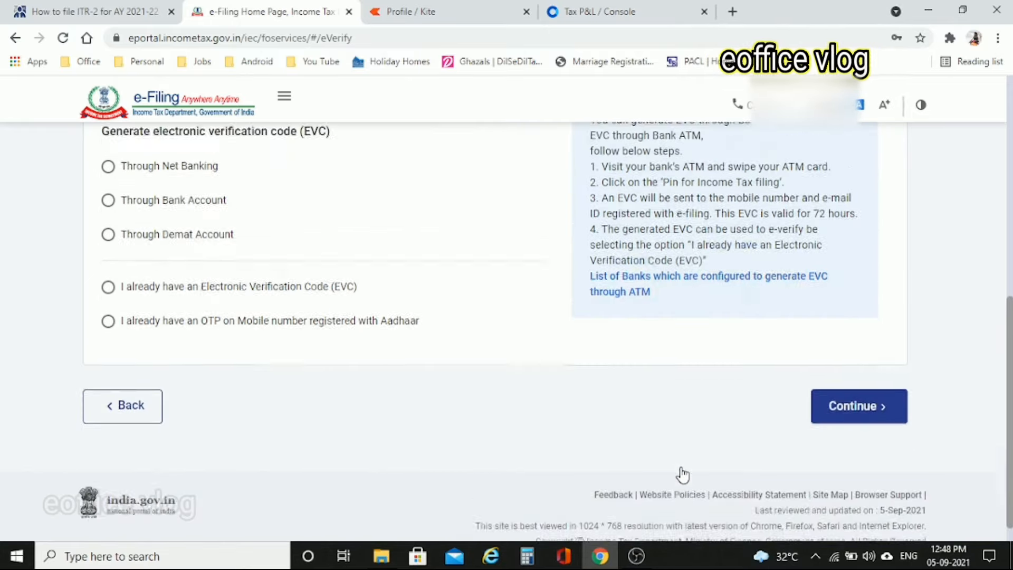
pyautogui.scroll(4, 681, 474)
pyautogui.scroll(-4, 680, 475)
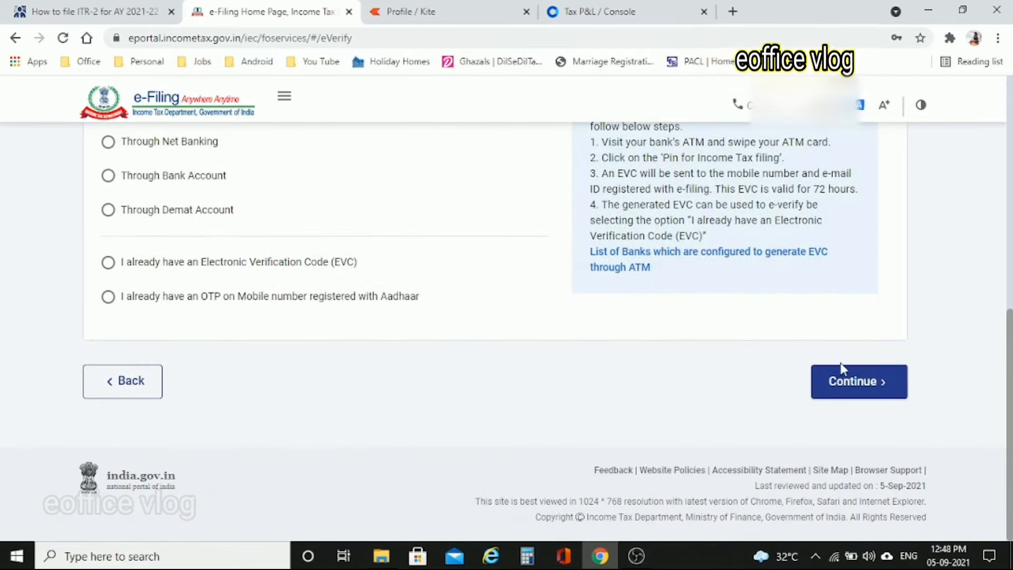
pyautogui.click(850, 393)
pyautogui.click(323, 348)
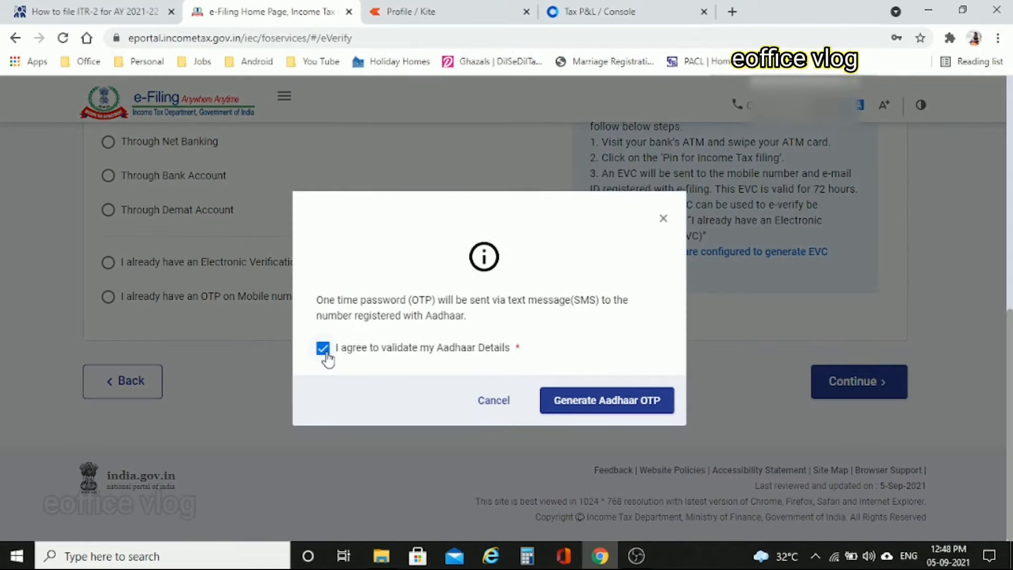
pyautogui.click(632, 408)
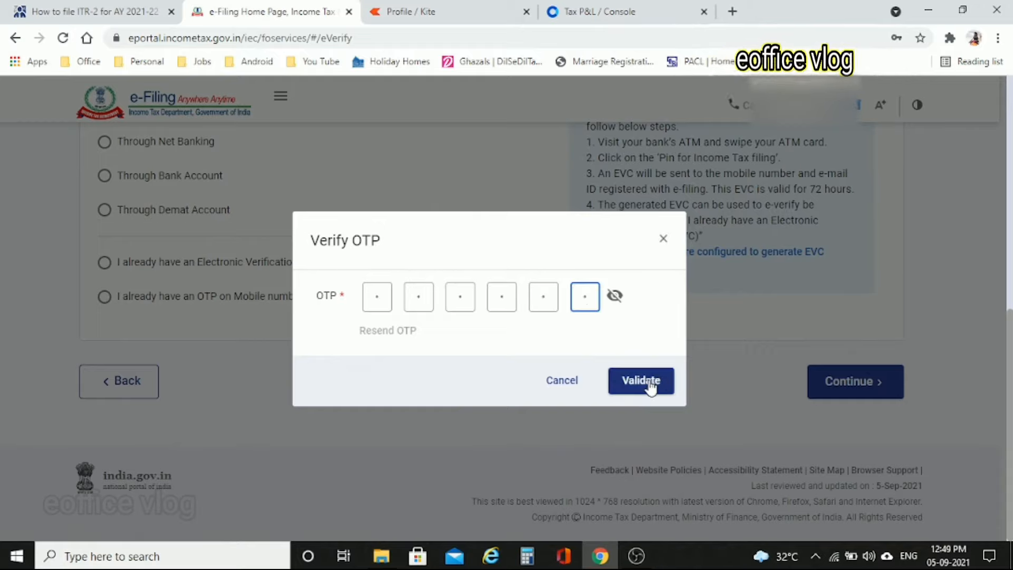
# Validate the entered Aadhaar OTP and confirm the final submission of the return.
pyautogui.click(650, 386)
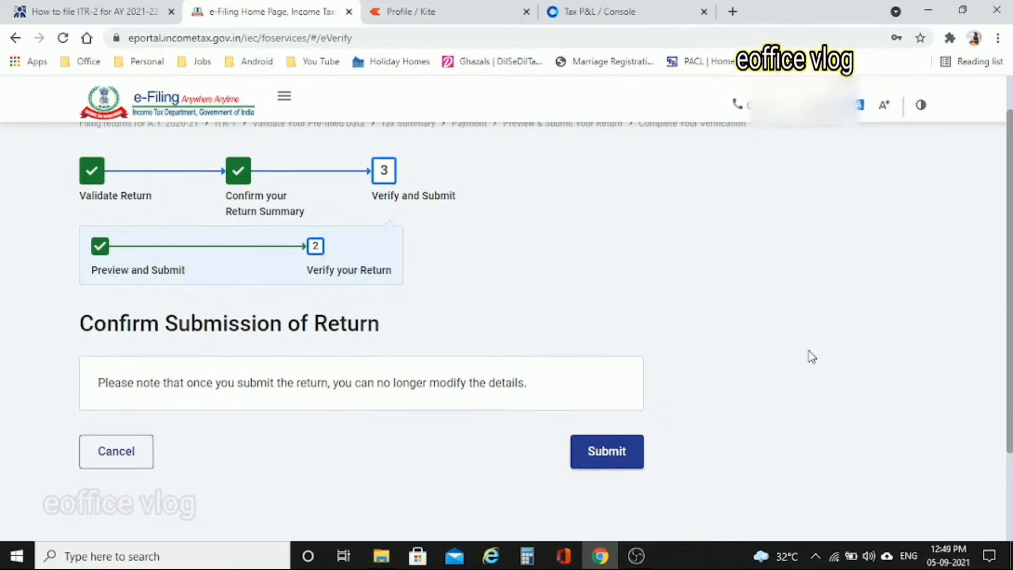
pyautogui.click(610, 451)
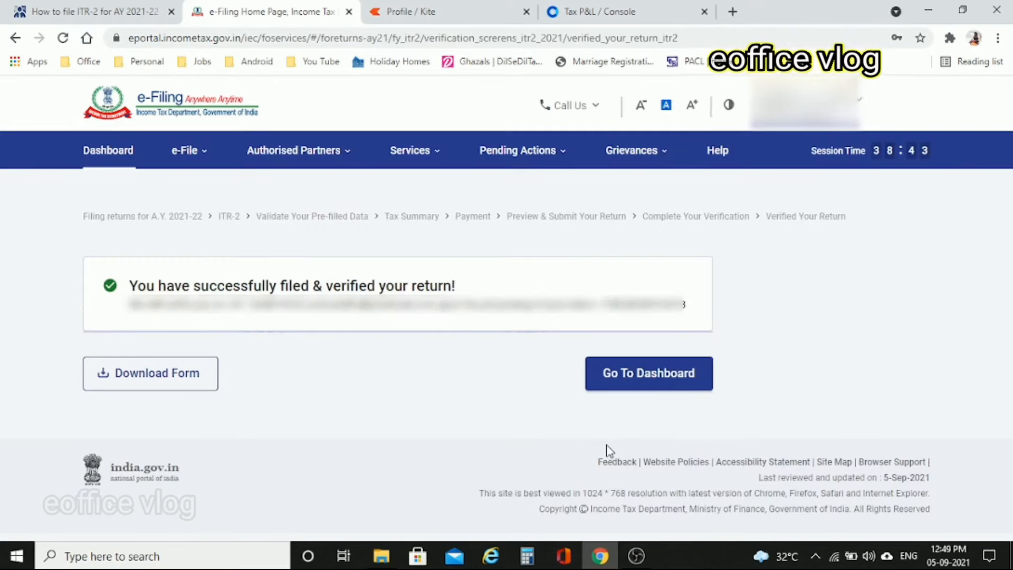
# Go to the dashboard and examine the Assessment Year 2021-22 filing status and the sections below it.
pyautogui.click(653, 373)
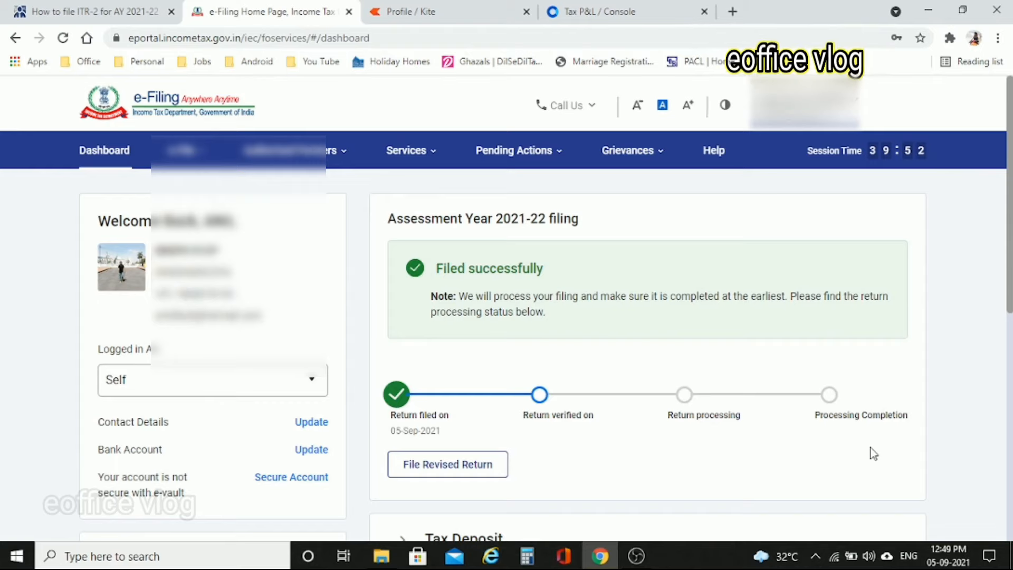
pyautogui.scroll(-2, 873, 453)
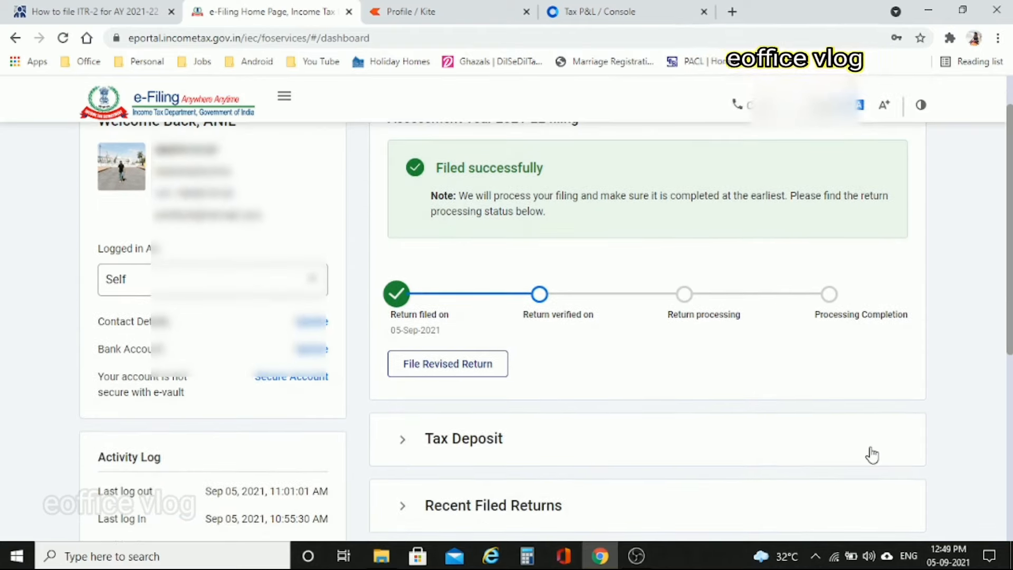
pyautogui.scroll(-2, 871, 454)
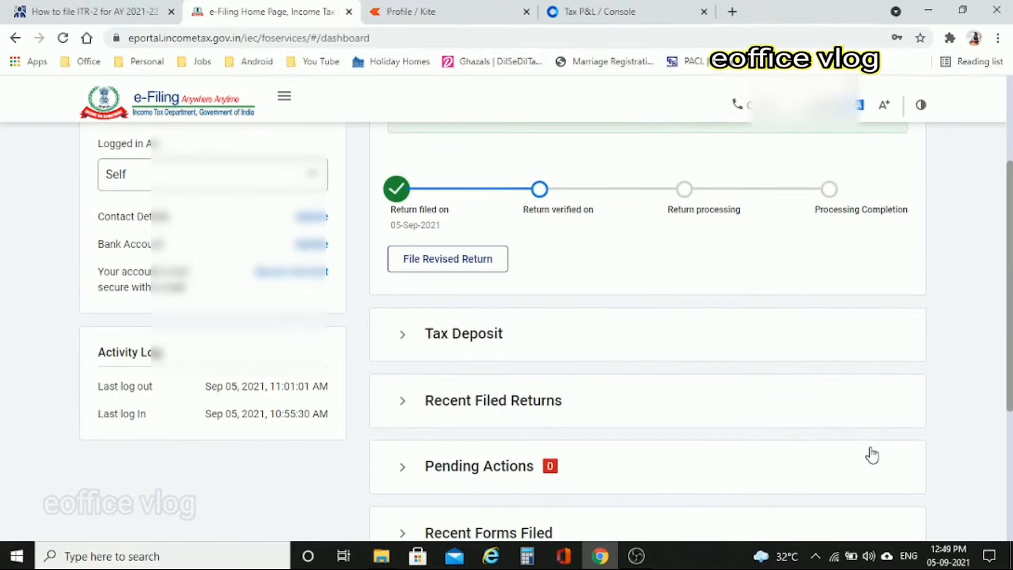
pyautogui.scroll(4, 981, 271)
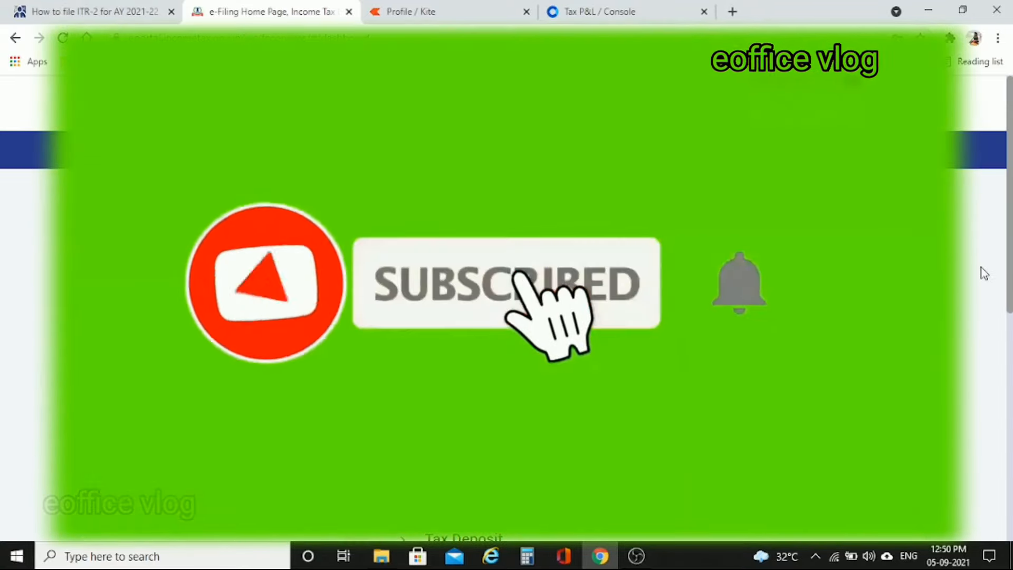